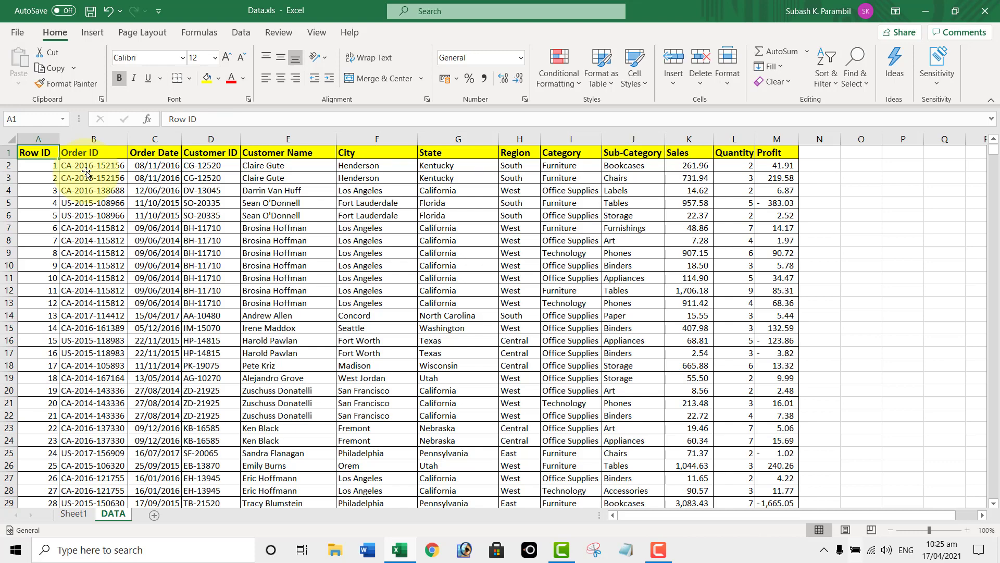
# Examine the Row ID and Order ID columns in the first rows of the DATA sheet
pyautogui.press('Down')
pyautogui.press('Right')
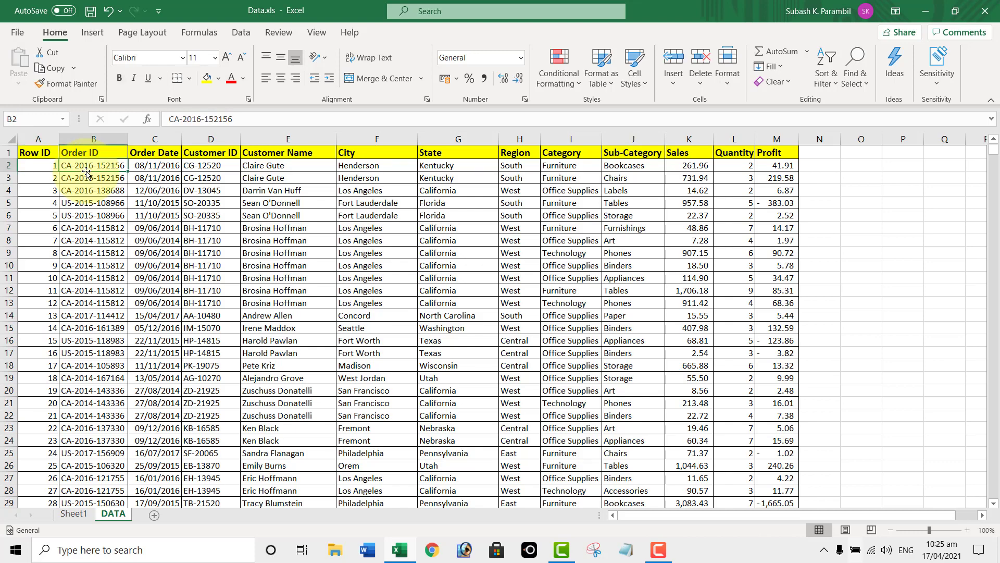
pyautogui.press('Up')
pyautogui.press('Left')
pyautogui.press('Down')
pyautogui.press('Down')
pyautogui.press('Down')
pyautogui.press('Right')
pyautogui.press('Up')
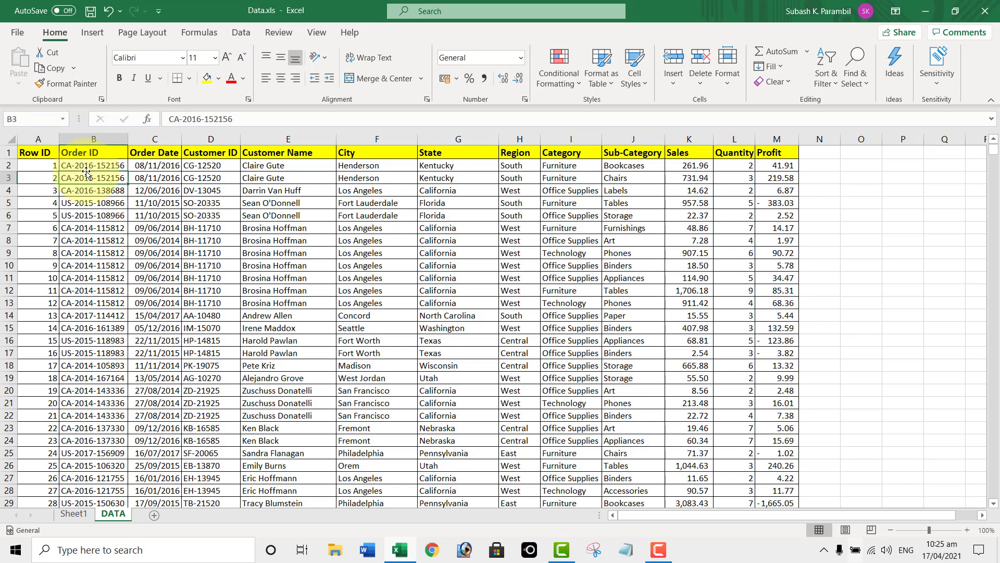
pyautogui.press('Up')
pyautogui.press('Up')
pyautogui.press('Down')
pyautogui.press('Down')
pyautogui.press('Up')
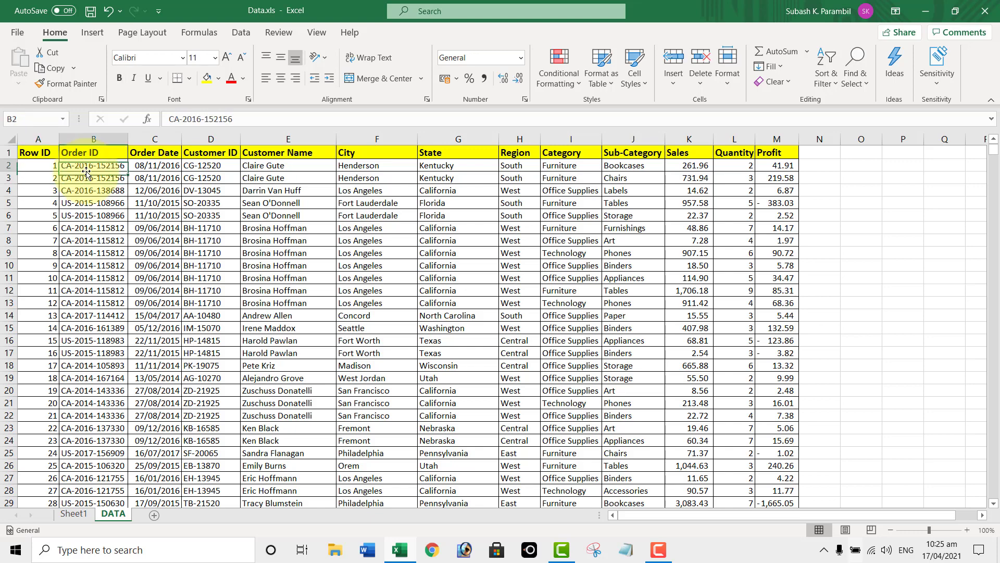
pyautogui.press('Up')
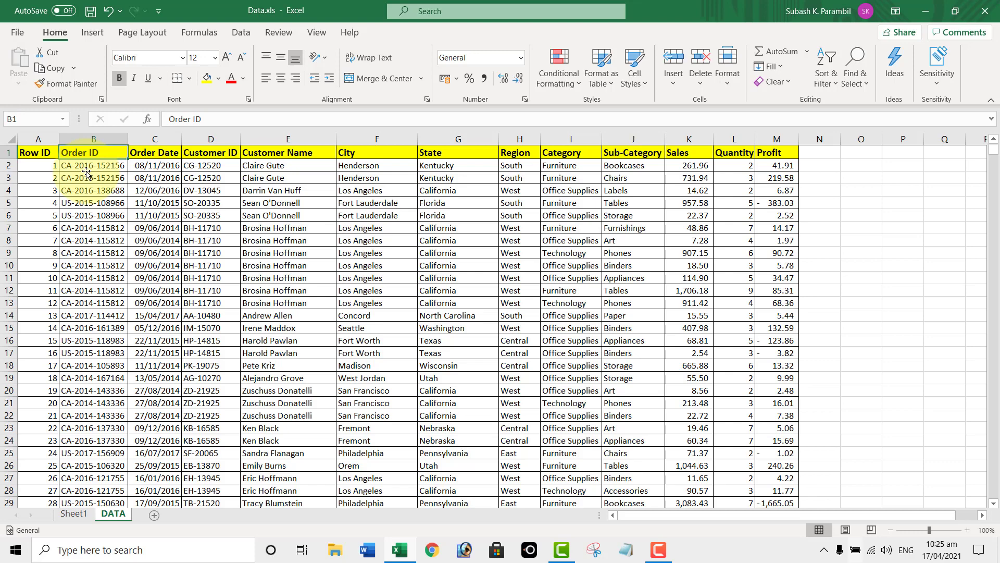
# Examine the Order Date and Customer ID columns of the order data
pyautogui.press('Right')
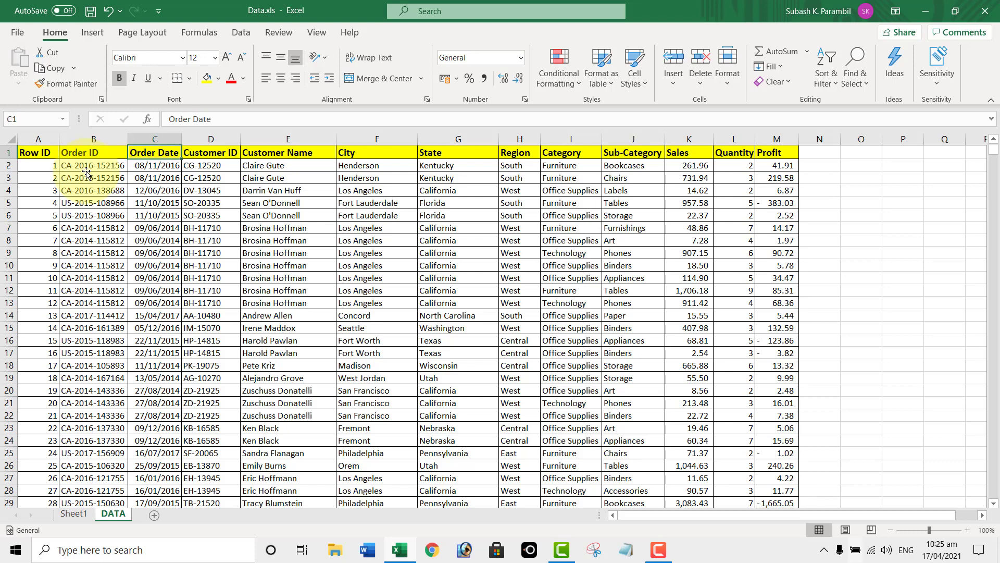
pyautogui.press('Down')
pyautogui.press('Up')
pyautogui.press('Right')
pyautogui.press('Down')
pyautogui.press('Down')
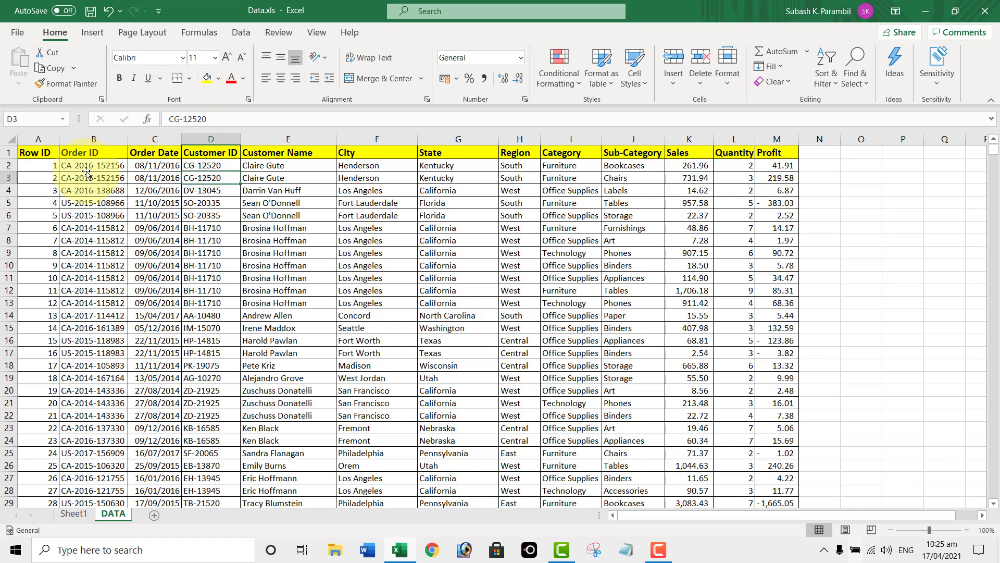
pyautogui.press('Up')
pyautogui.press('Up')
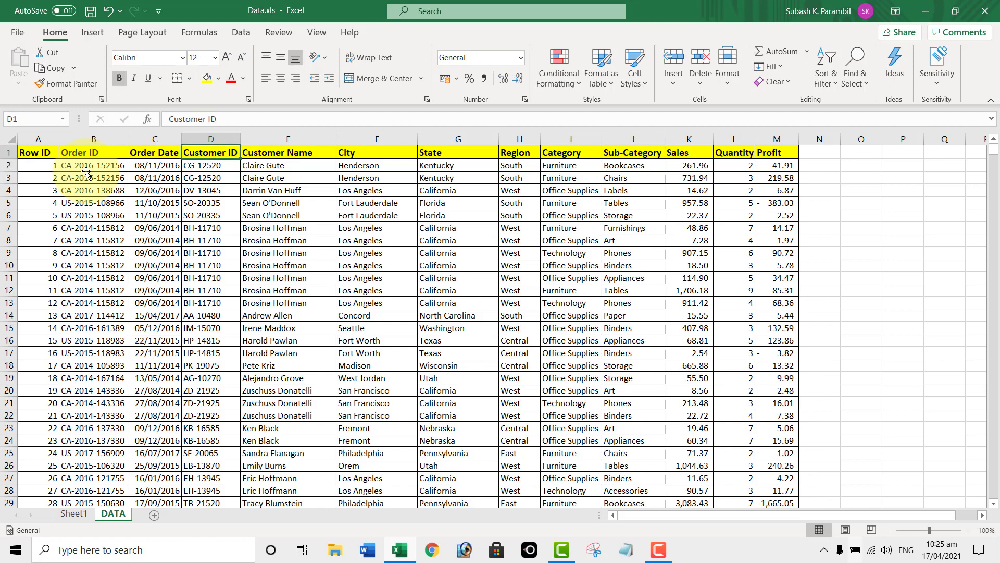
pyautogui.press('Down')
pyautogui.press('Down')
pyautogui.press('Down')
pyautogui.press('Up')
pyautogui.press('Up')
pyautogui.press('Up')
# Examine the Customer Name, City, State and Region columns of the order data
pyautogui.press('Right')
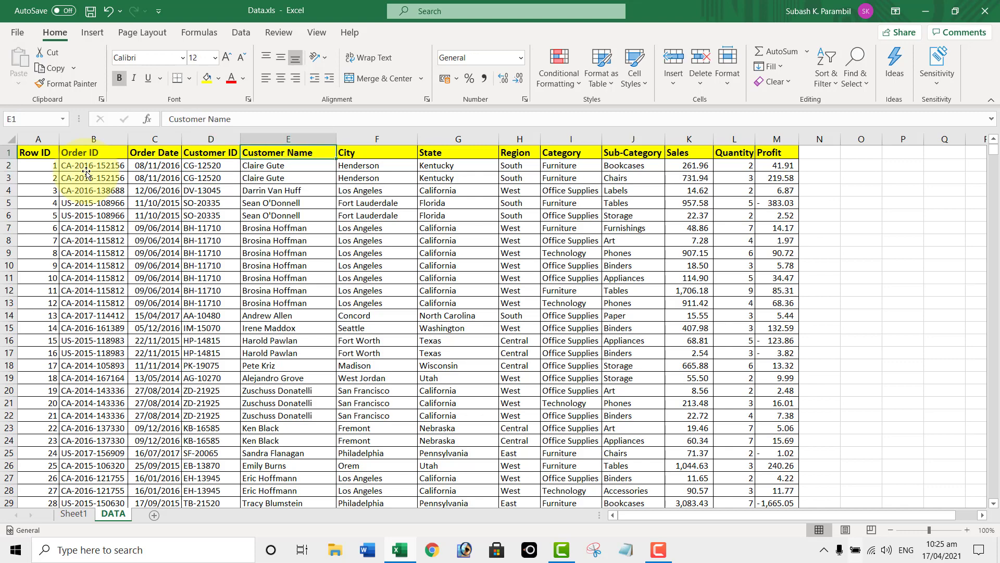
pyautogui.press('Down')
pyautogui.press('Down')
pyautogui.press('Right')
pyautogui.press('Up')
pyautogui.press('Up')
pyautogui.press('Down')
pyautogui.press('Down')
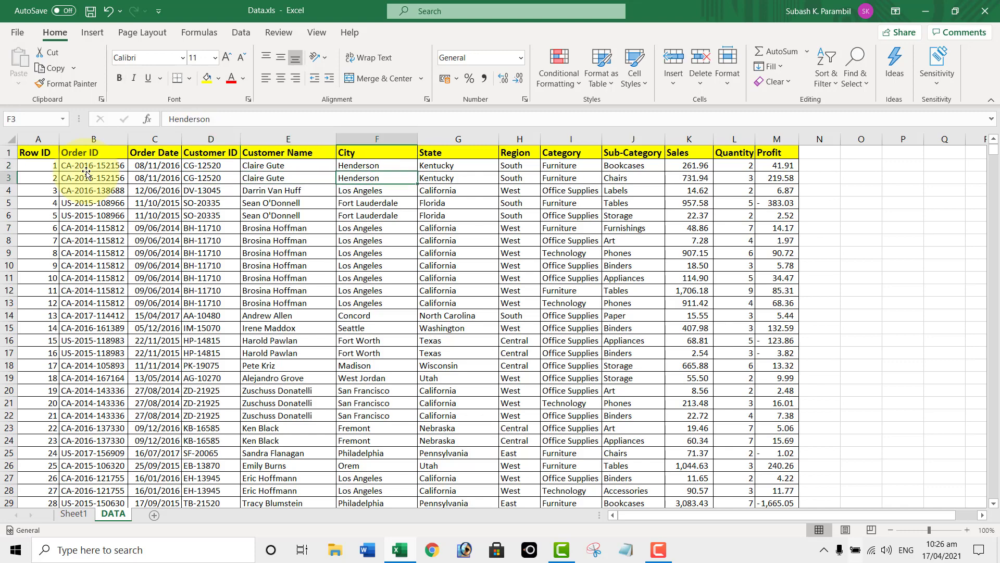
pyautogui.press('Right')
pyautogui.press('Up')
pyautogui.press('Up')
pyautogui.press('Down')
pyautogui.press('Down')
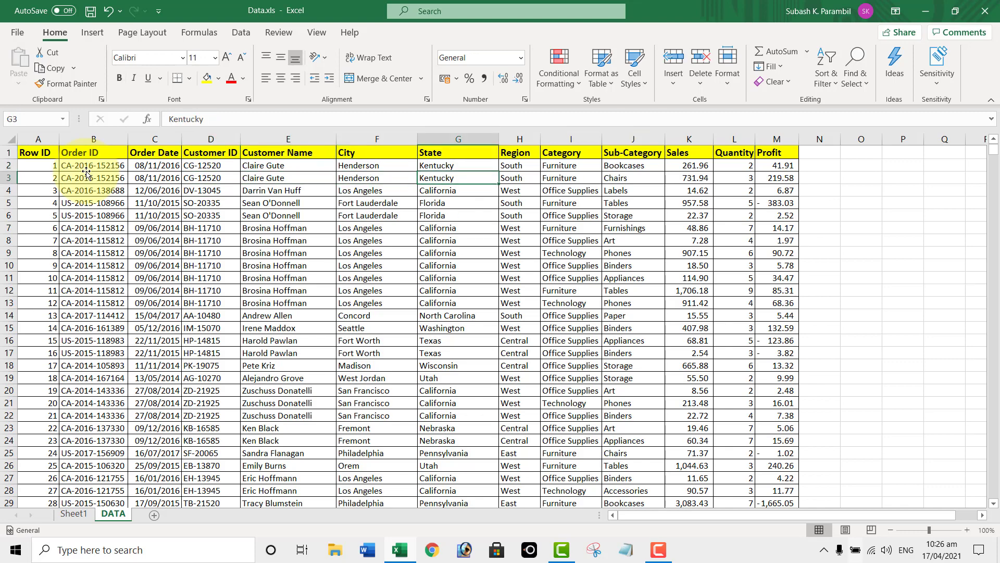
pyautogui.press('Right')
# Examine the Category, Sub-Category, Sales, Quantity and Profit columns of the order data
pyautogui.press('Right')
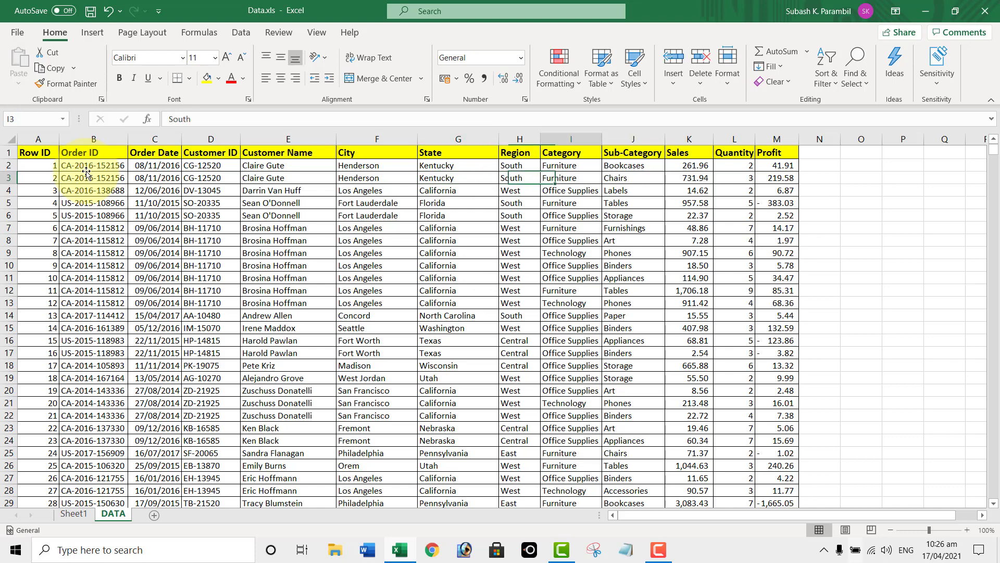
pyautogui.press('Up')
pyautogui.press('Up')
pyautogui.press('Down')
pyautogui.press('Down')
pyautogui.press('Down')
pyautogui.press('Down')
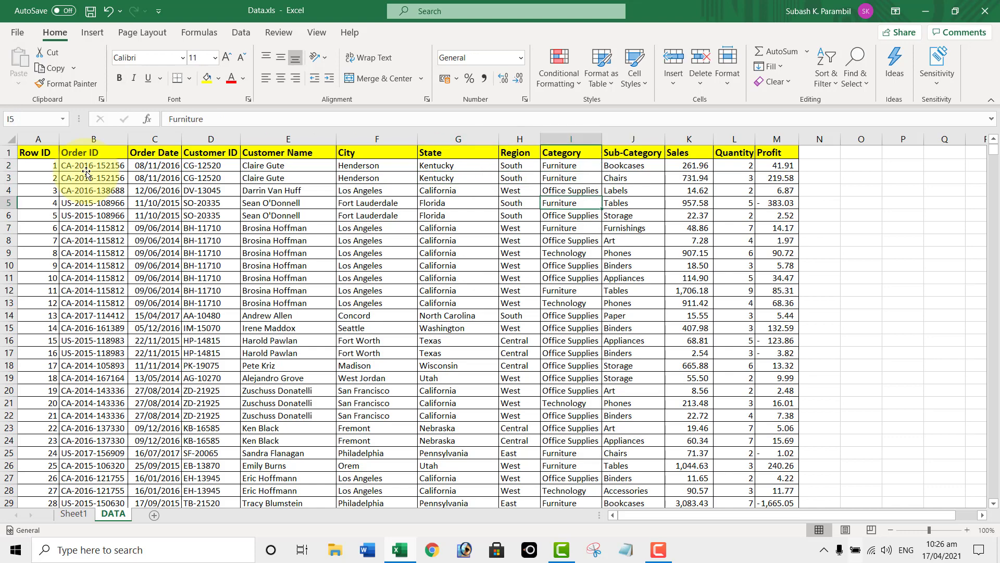
pyautogui.press('Up')
pyautogui.press('Up')
pyautogui.press('Right')
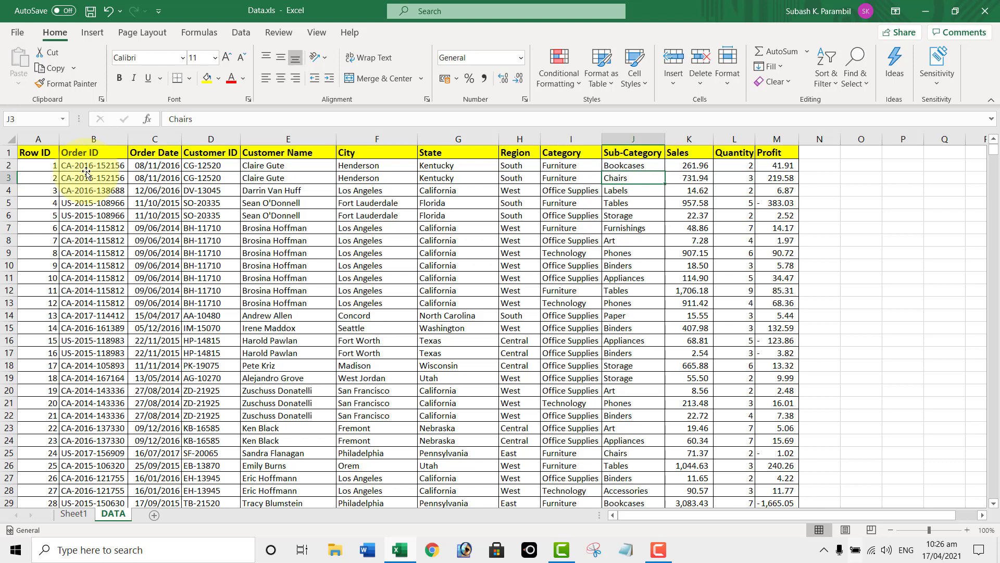
pyautogui.press('Right')
pyautogui.press('Right')
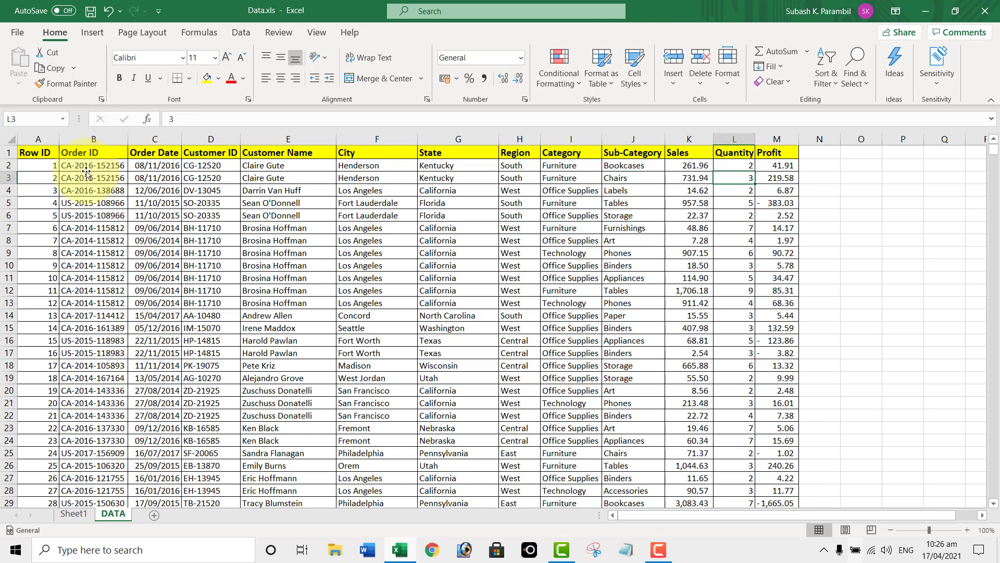
pyautogui.press('Right')
# Review the Region entries down their column and the Profit column of the same records as candidates for a summary
pyautogui.press('Home')
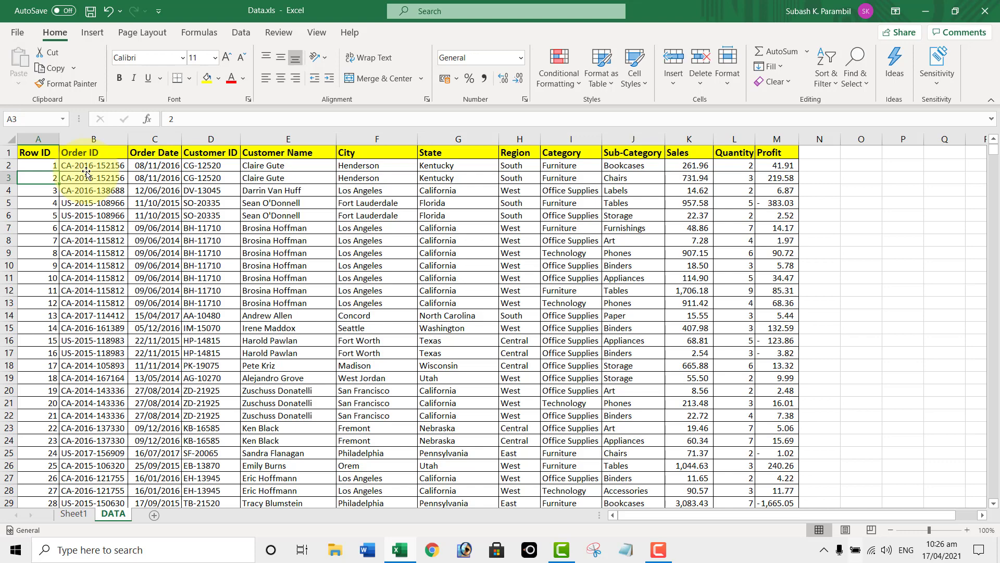
pyautogui.press('Right')
pyautogui.press('Right')
pyautogui.press('Right')
pyautogui.press('Right')
pyautogui.press('Right')
pyautogui.press('Right')
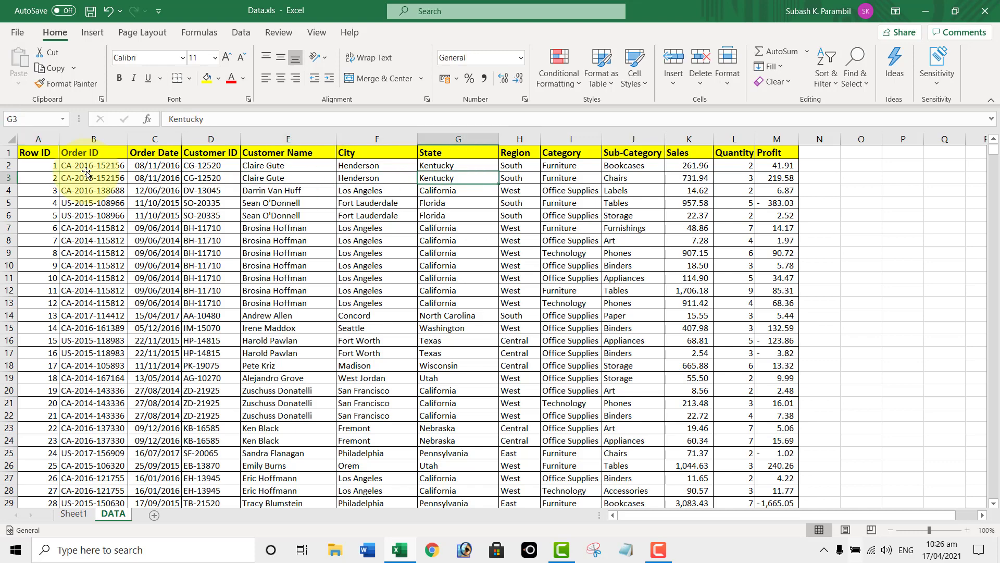
pyautogui.press('Left')
pyautogui.press('Up')
pyautogui.press('Right')
pyautogui.press('Right')
pyautogui.press('Down')
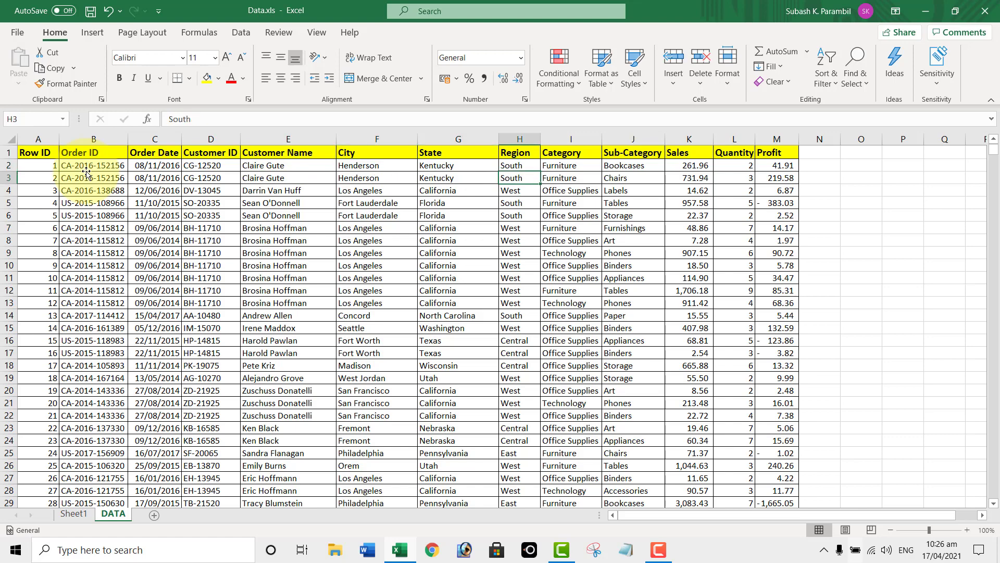
pyautogui.press('Down')
pyautogui.press('Down')
pyautogui.press('Down')
pyautogui.press('Down')
pyautogui.press('Down')
pyautogui.press('Down')
pyautogui.press('Down')
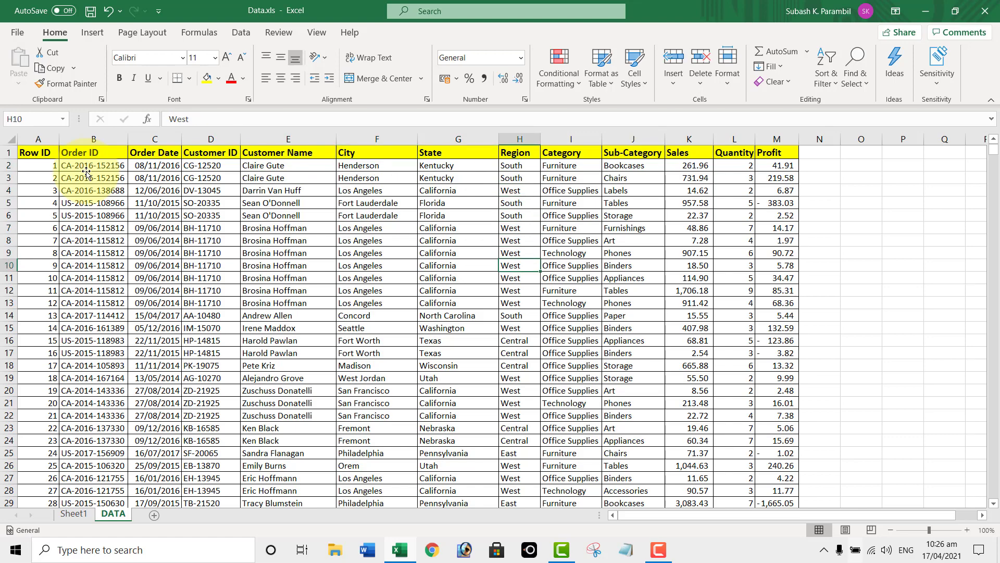
pyautogui.press('Down')
pyautogui.press('Up')
pyautogui.press('Up')
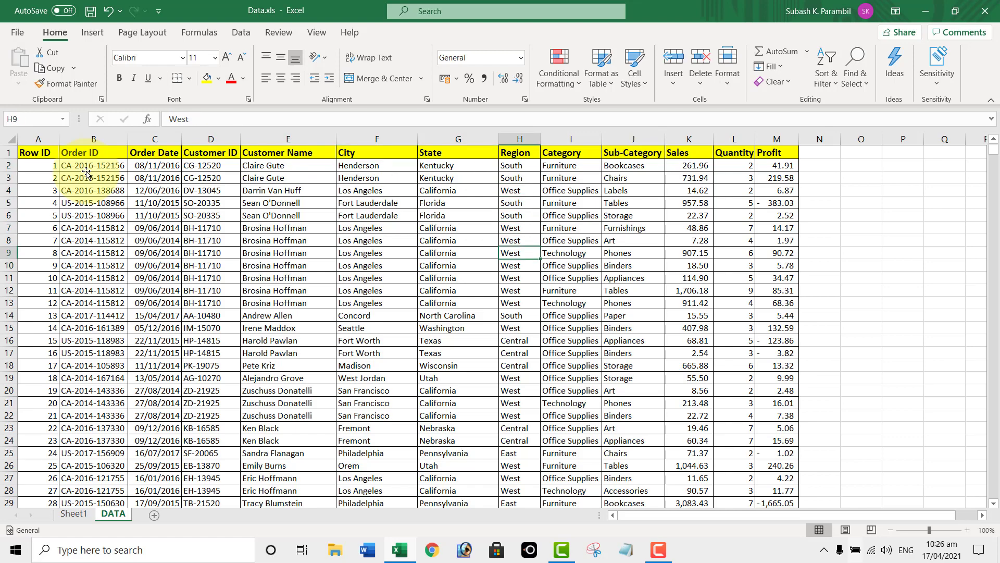
pyautogui.press('Right')
pyautogui.press('Right')
pyautogui.press('Right')
pyautogui.press('Right')
pyautogui.press('Right')
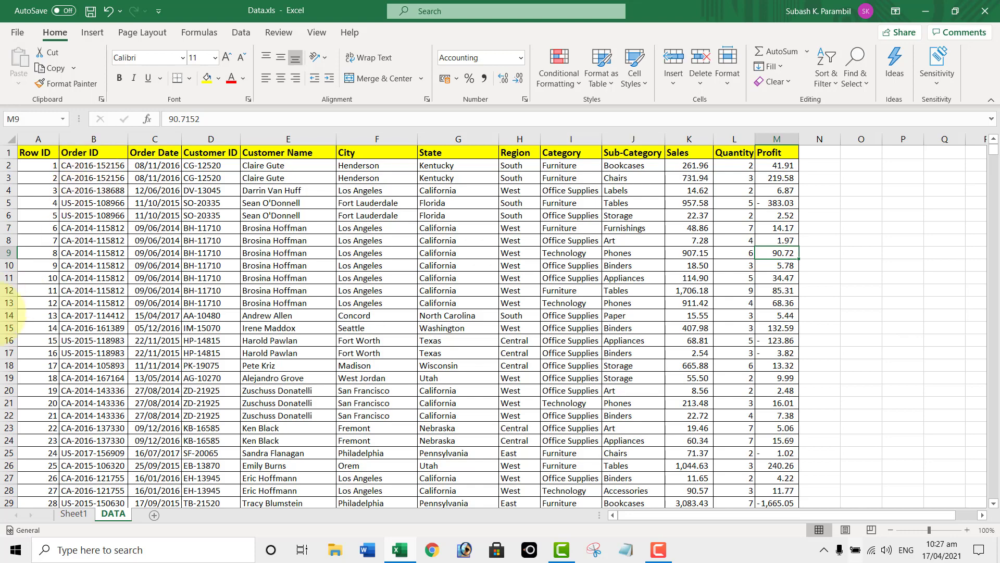
pyautogui.click(208, 277)
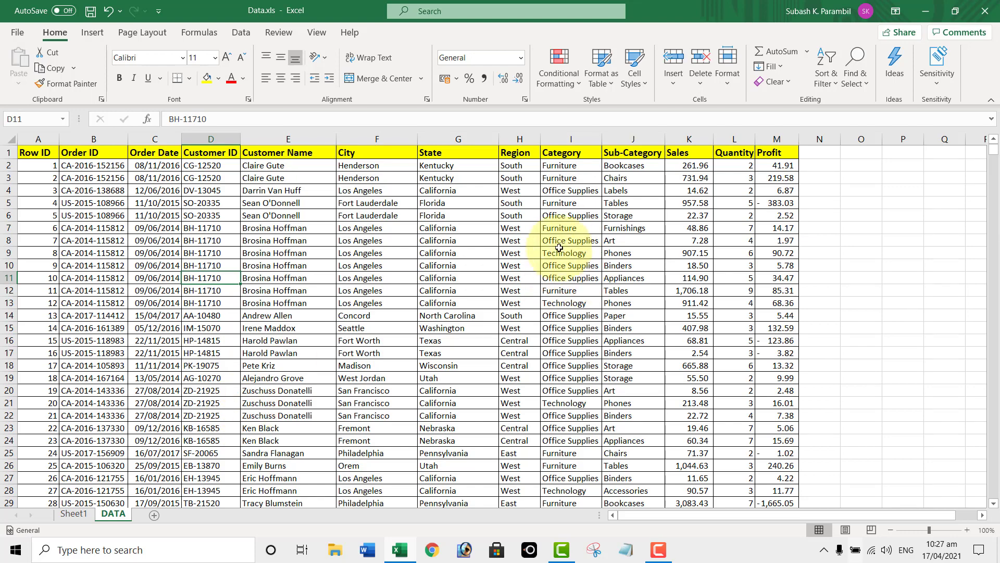
pyautogui.click(518, 267)
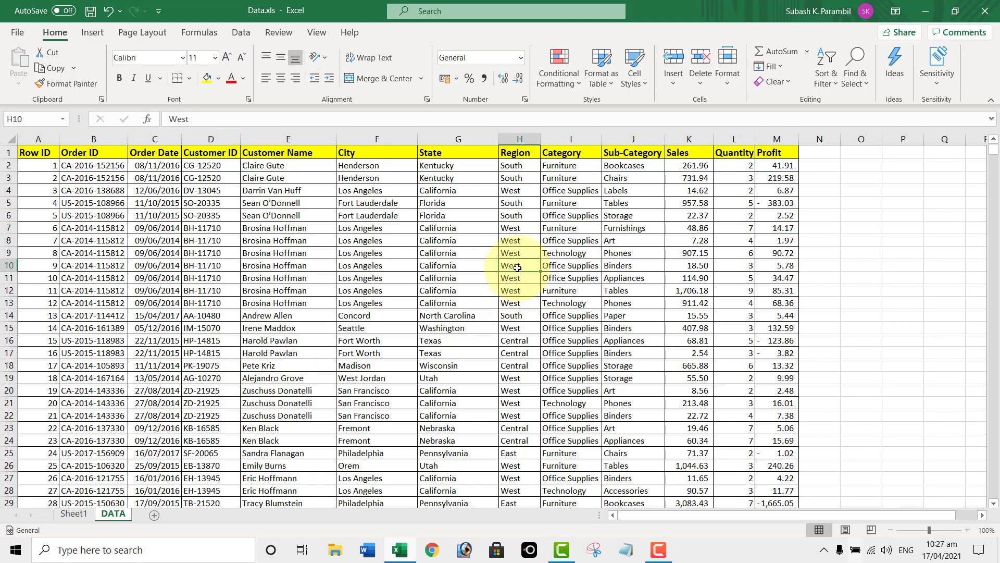
# Build the empty pivot table on Sheet1 with Region as rows and the sum of Profit as values
pyautogui.click(79, 514)
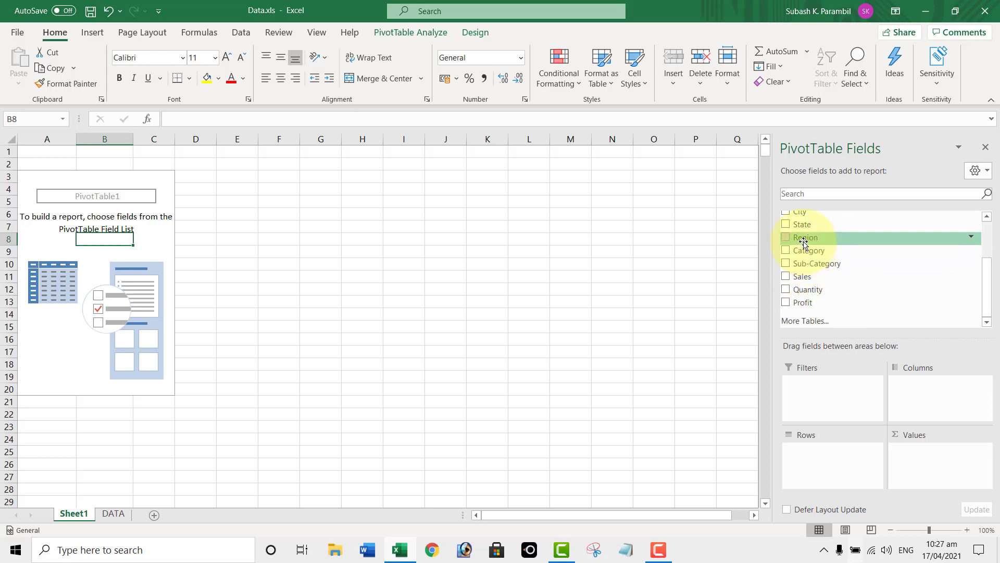
pyautogui.moveTo(808, 241); pyautogui.dragTo(824, 446)
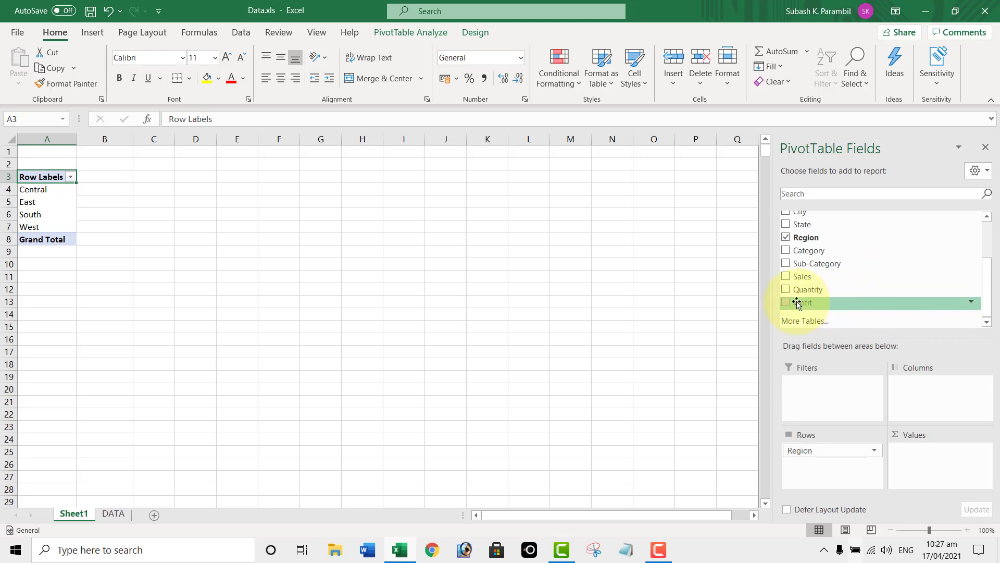
pyautogui.moveTo(797, 304); pyautogui.dragTo(915, 464)
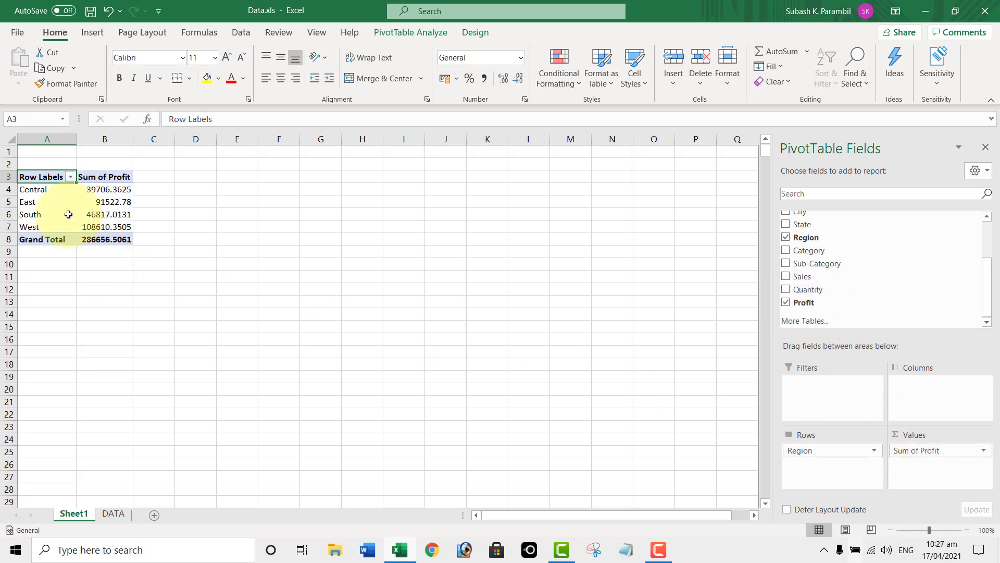
# Examine and compare the summed profit of the Central, East, South and West regions in the pivot table
pyautogui.click(31, 189)
pyautogui.click(32, 202)
pyautogui.click(32, 214)
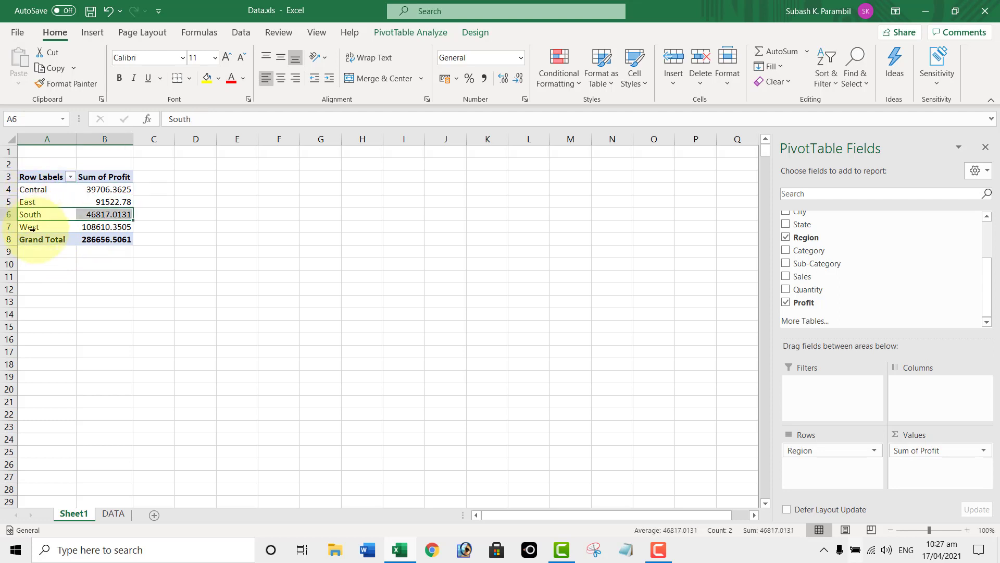
pyautogui.click(32, 240)
pyautogui.click(34, 227)
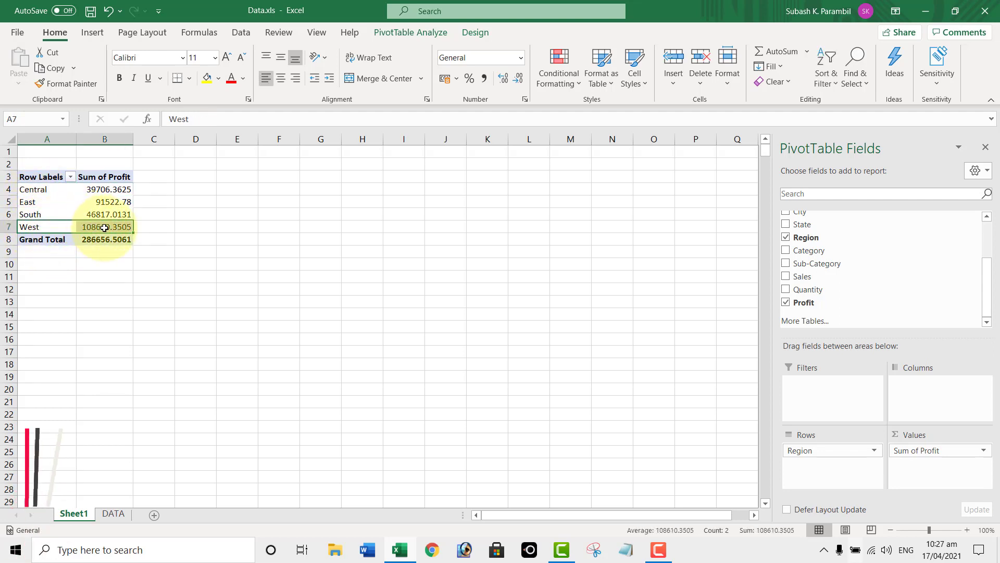
pyautogui.click(105, 228)
pyautogui.click(114, 190)
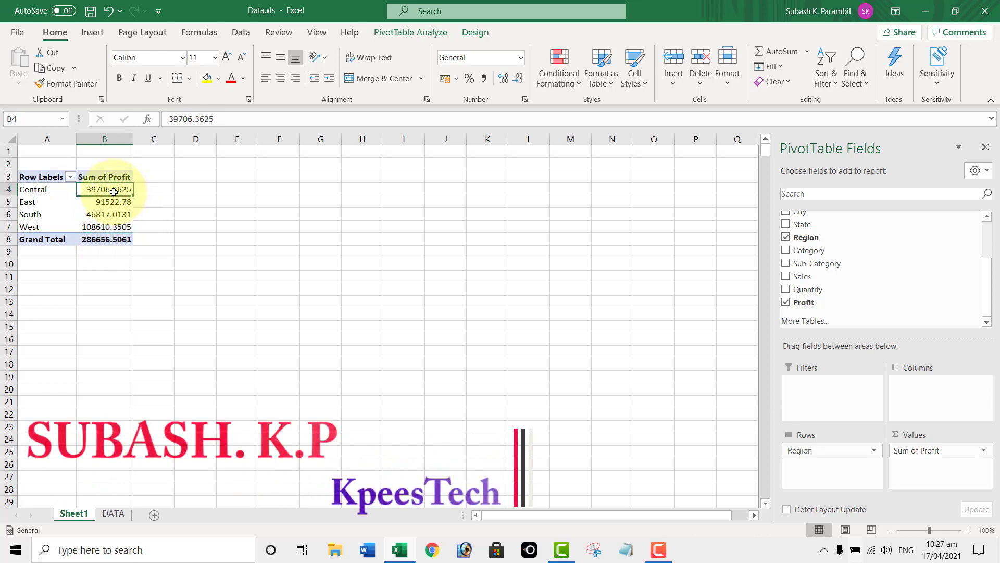
pyautogui.click(108, 226)
pyautogui.click(108, 202)
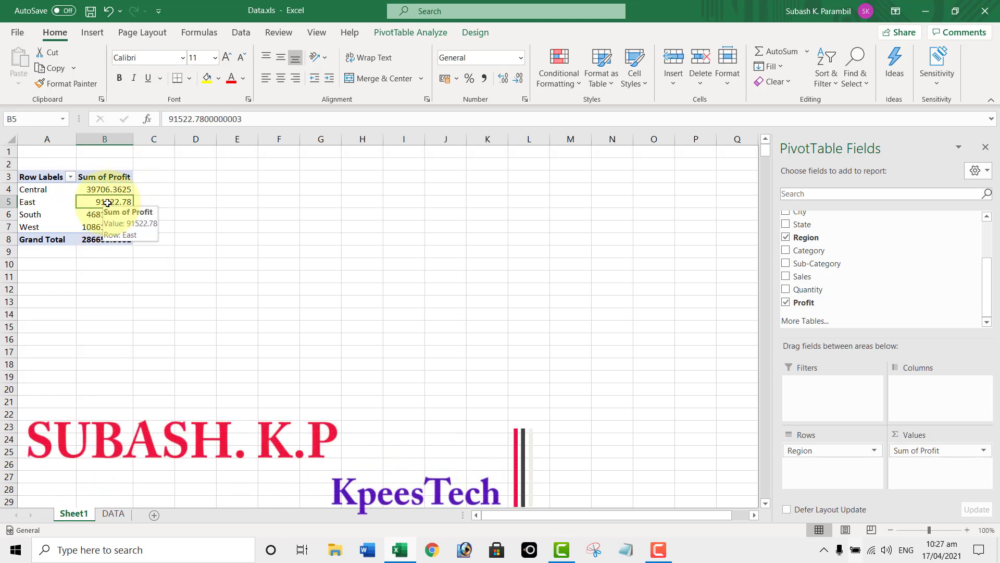
# Return to the DATA sheet and look over the source order records
pyautogui.click(113, 513)
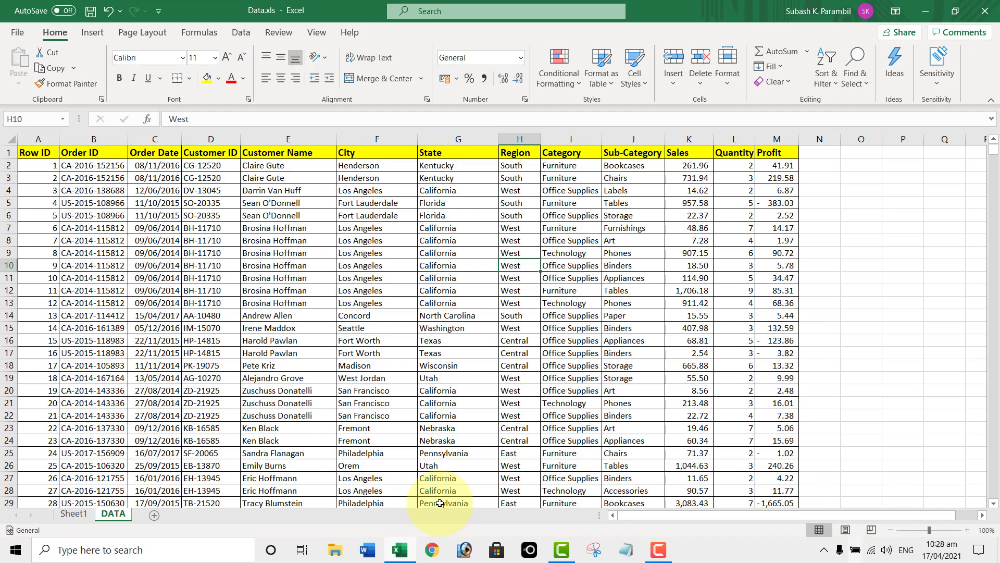
pyautogui.click(270, 238)
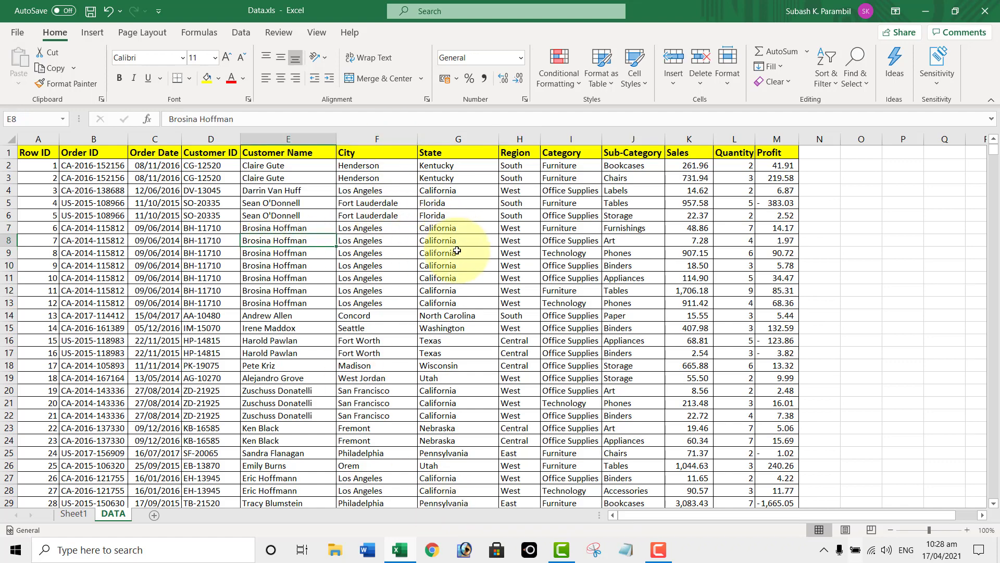
pyautogui.click(189, 202)
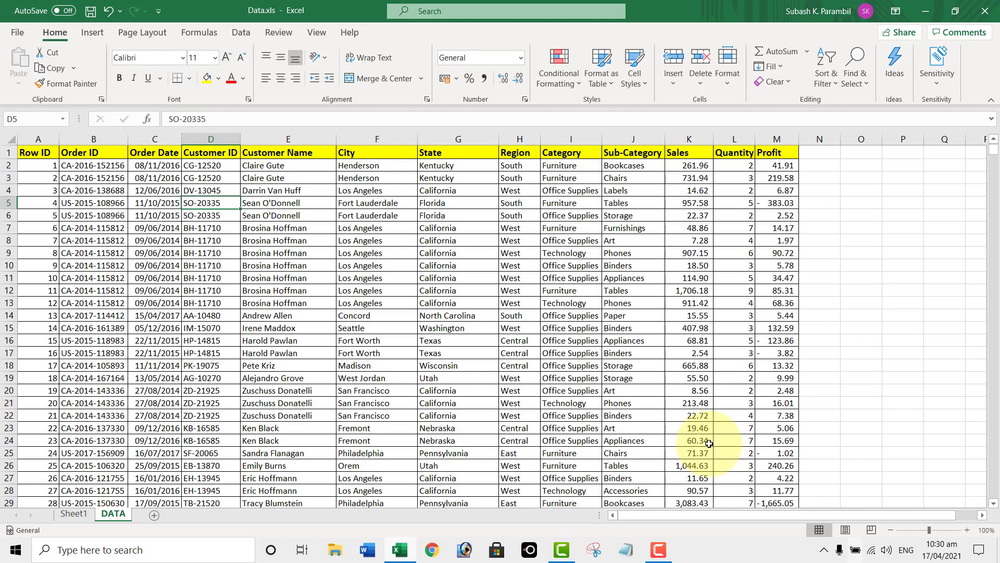
pyautogui.click(157, 333)
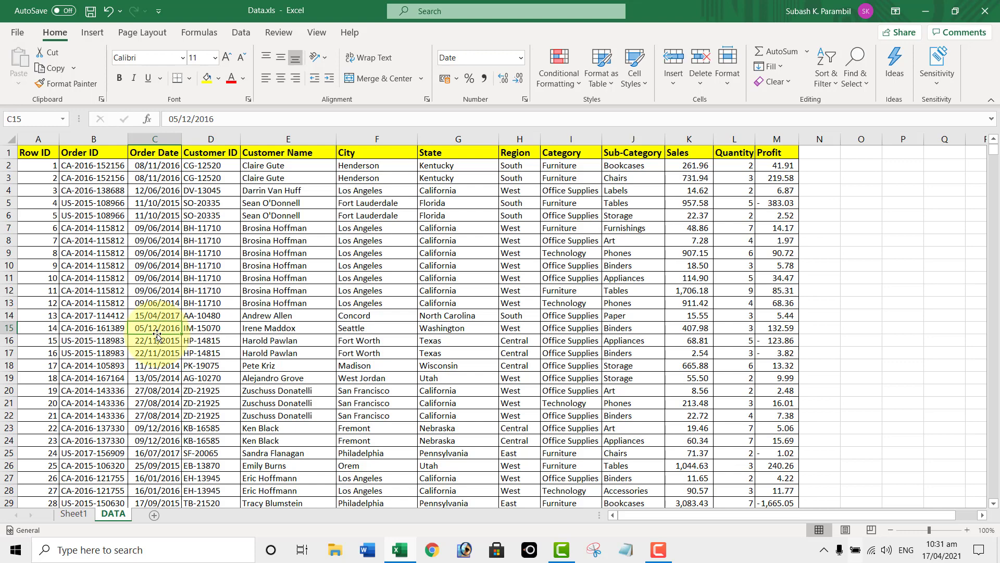
pyautogui.press('Left')
pyautogui.press('Left')
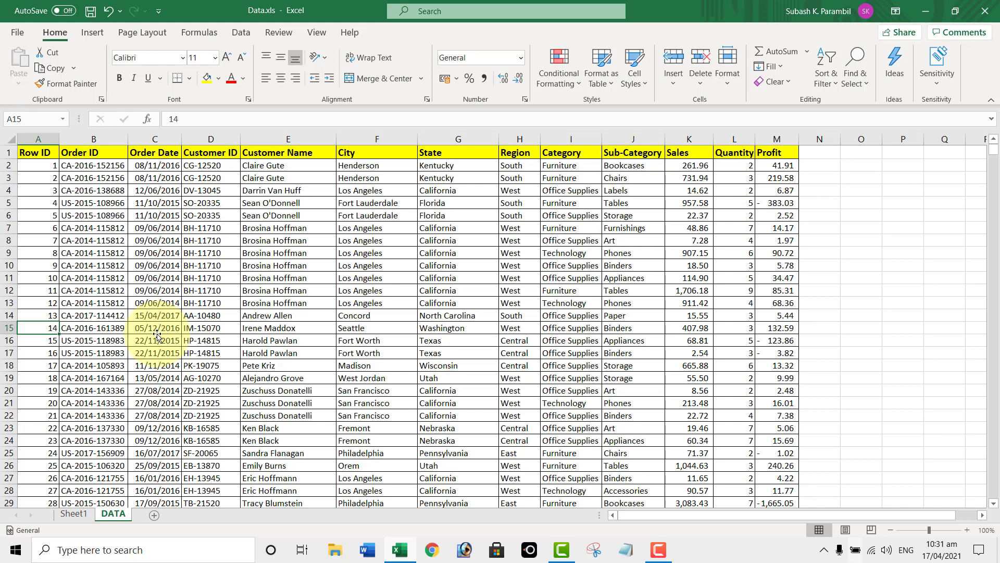
pyautogui.click(292, 278)
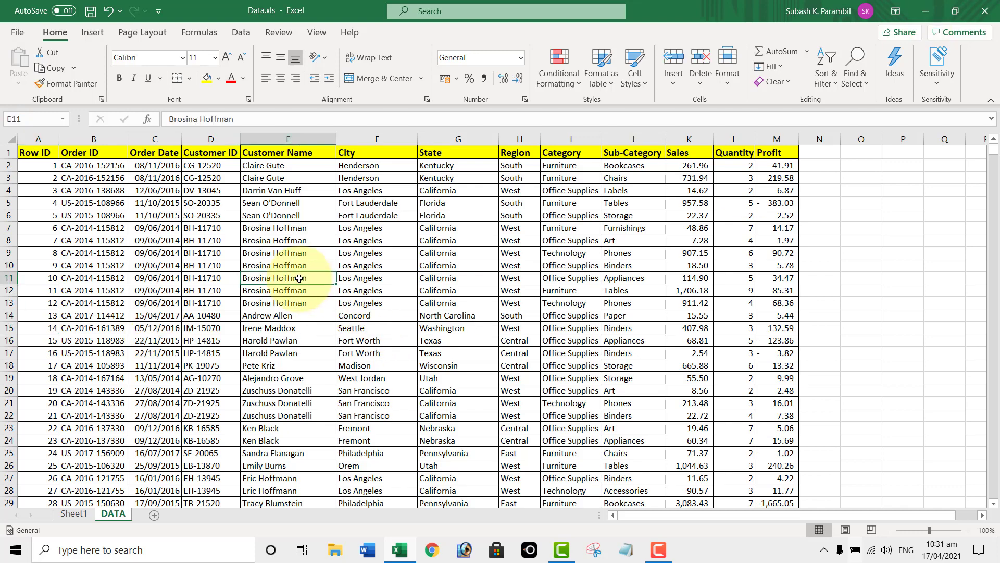
# Look at the table suggestions that Quick Analysis offers for the order dates in C12:C13, and dismiss them
pyautogui.press('Left')
pyautogui.press('Left')
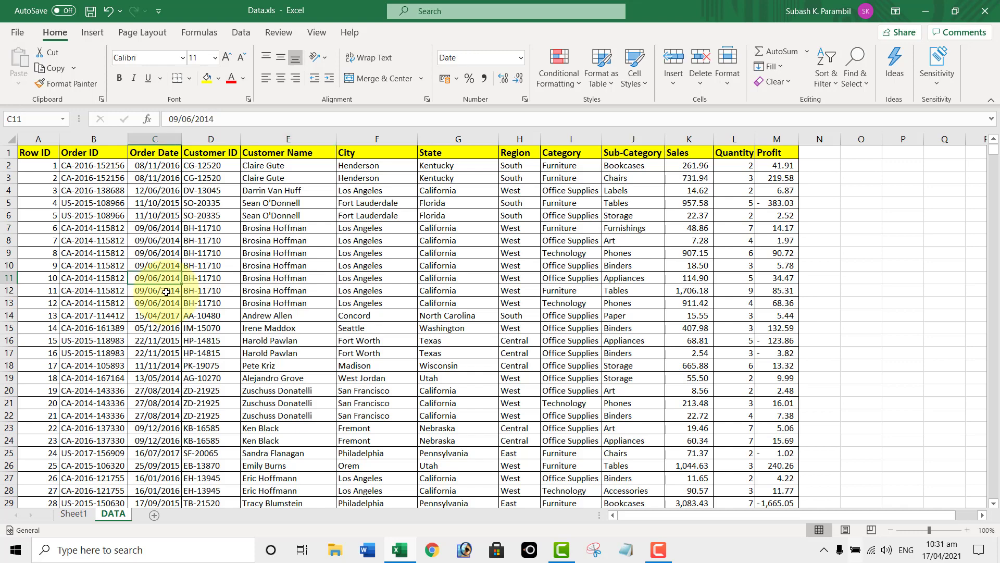
pyautogui.press('Left')
pyautogui.press('Left')
pyautogui.press('Right')
pyautogui.press('Right')
pyautogui.press('Down')
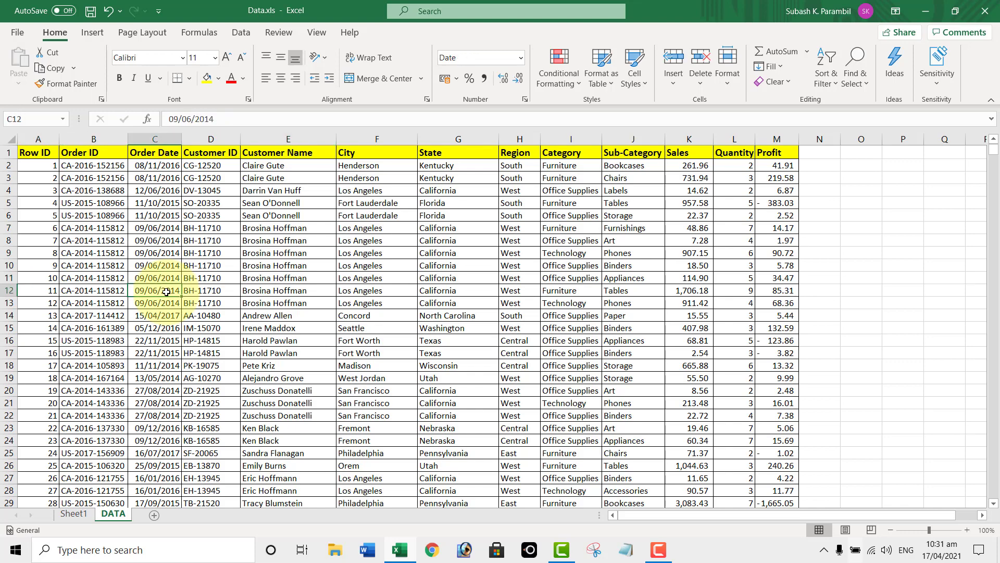
pyautogui.hotkey('shift', 'Down')
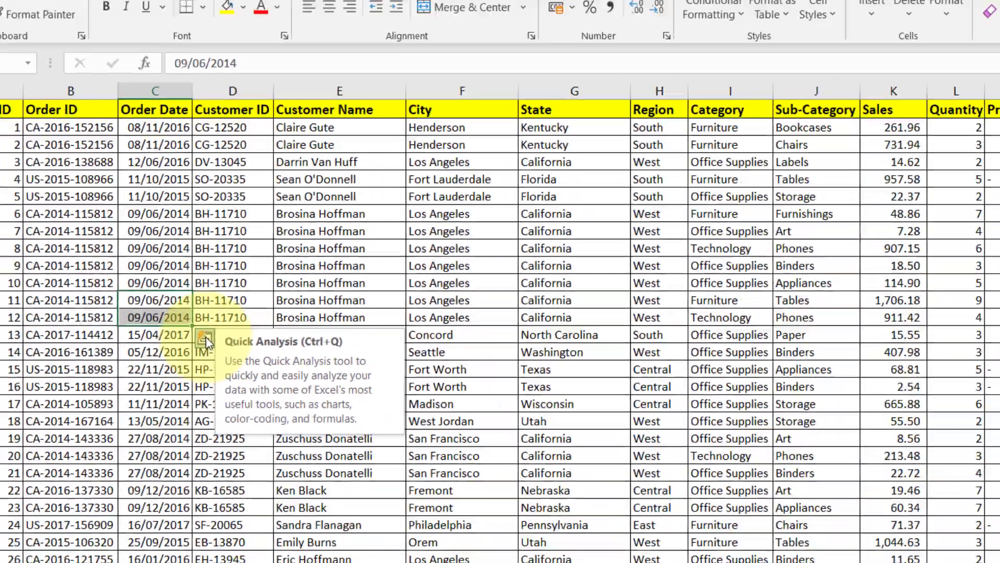
pyautogui.click(205, 340)
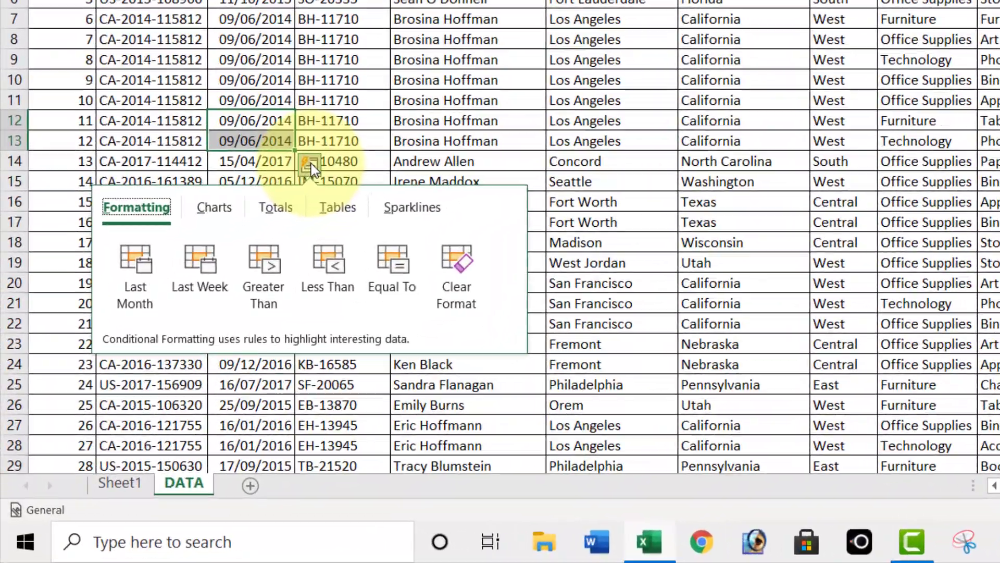
pyautogui.click(337, 208)
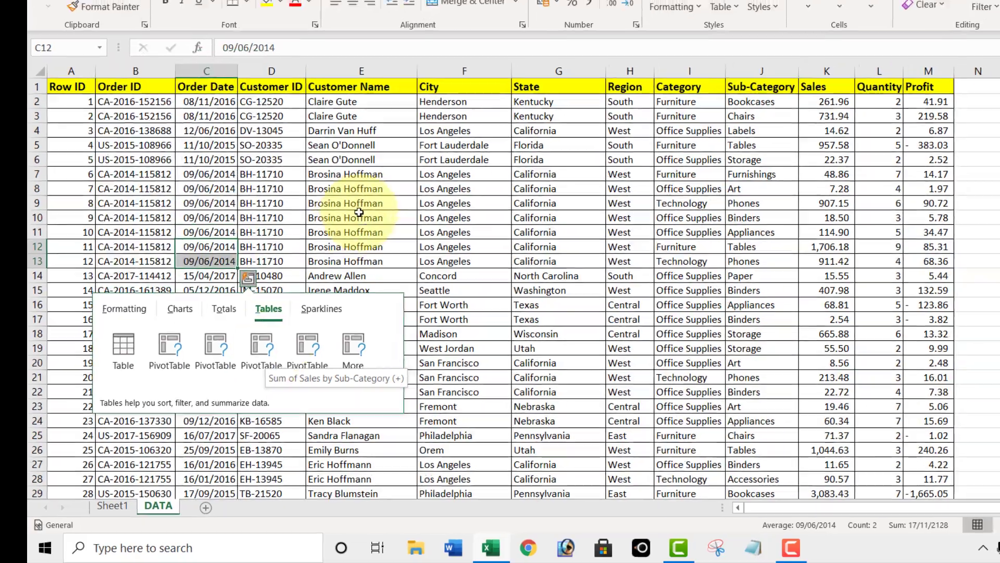
pyautogui.click(326, 197)
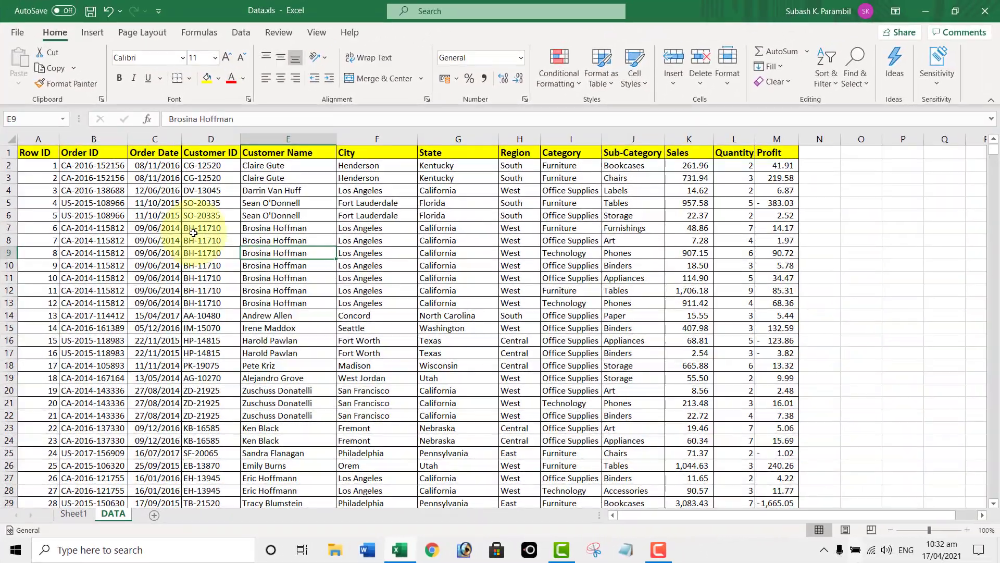
# Preview the recommended pivot tables for the order data, including Sum of Profit by Region and Count of Row ID by Sub-Category
pyautogui.click(194, 316)
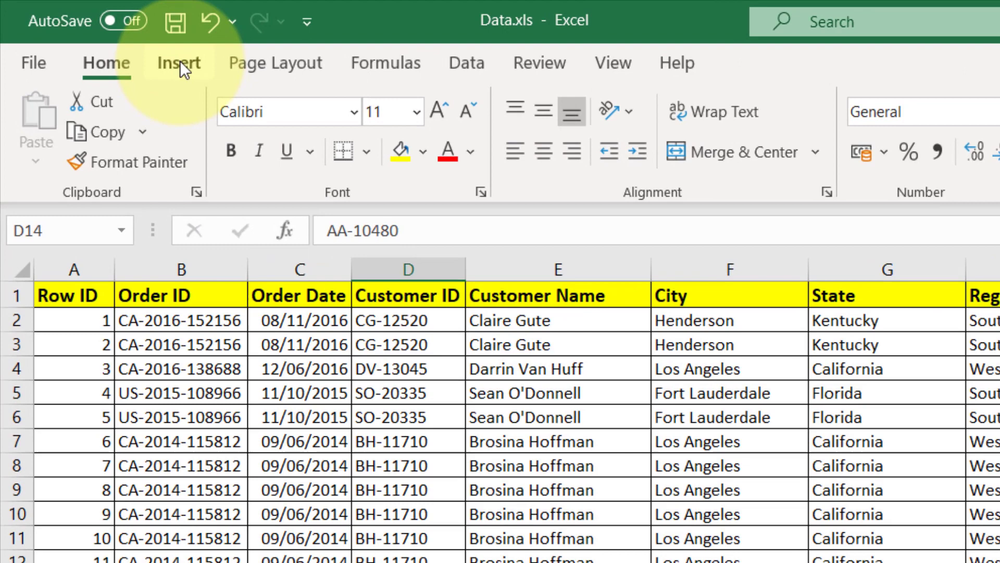
pyautogui.click(93, 33)
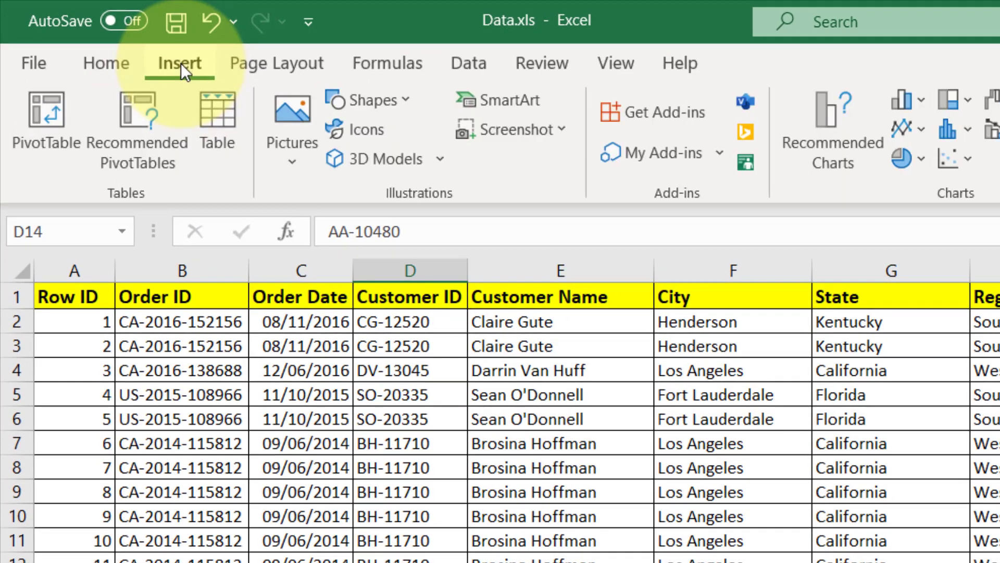
pyautogui.click(145, 164)
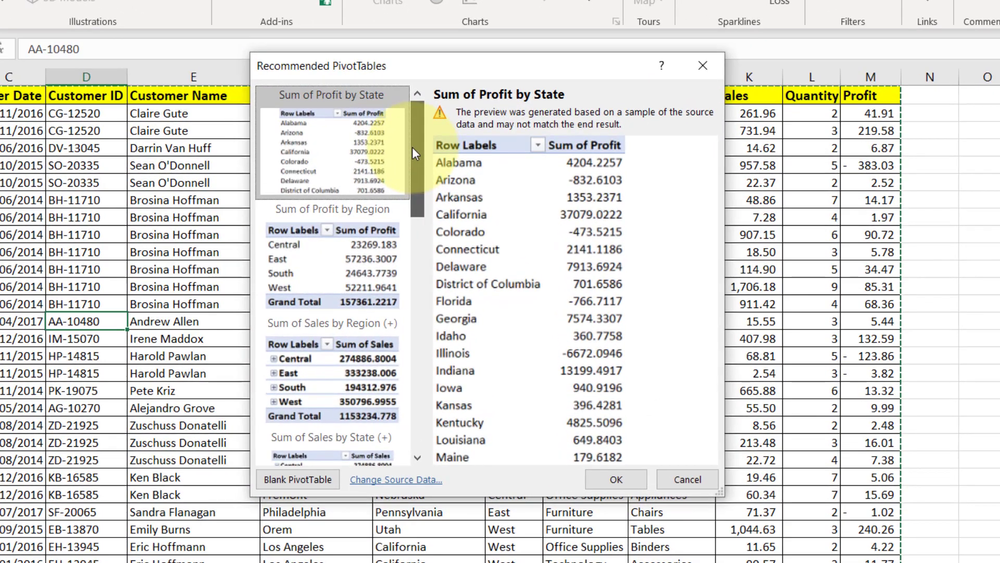
pyautogui.moveTo(411, 143)
pyautogui.mouseDown()
pyautogui.moveTo(418, 162)
pyautogui.moveTo(415, 132)
pyautogui.mouseUp()
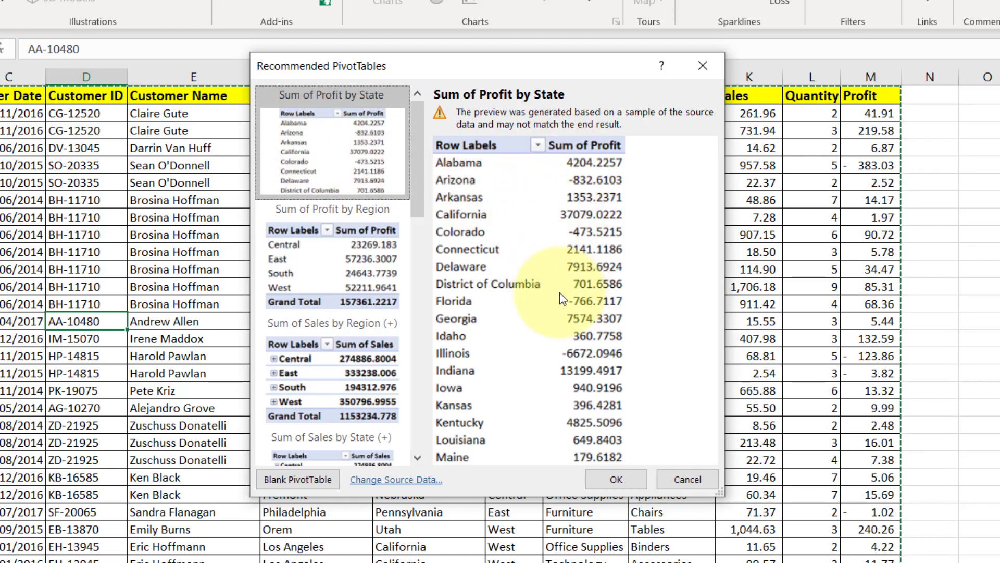
pyautogui.click(352, 262)
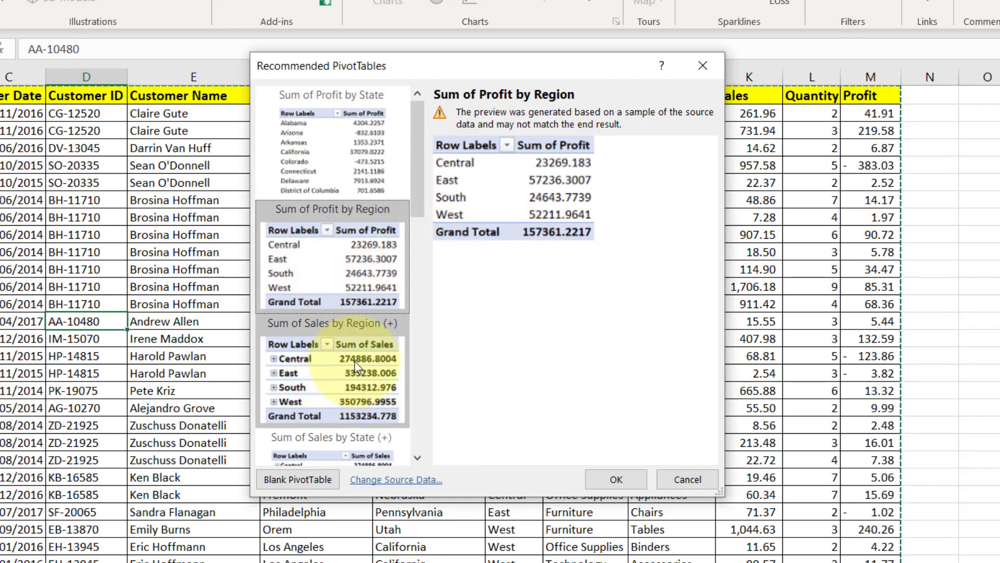
pyautogui.scroll(-5, 344, 344)
pyautogui.click(337, 316)
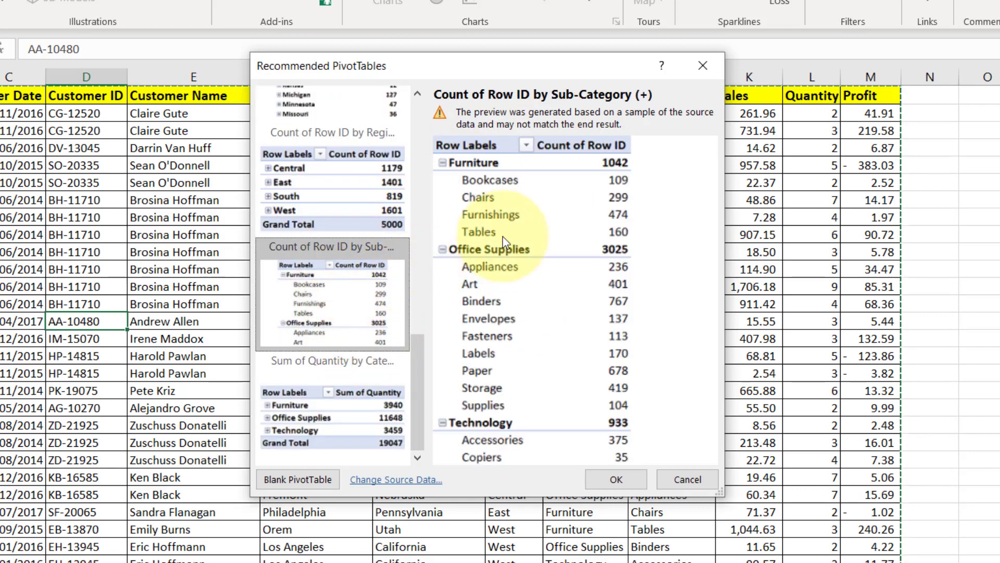
# Insert the recommended pivot table Count of Row ID by Region on a new sheet
pyautogui.press('Up')
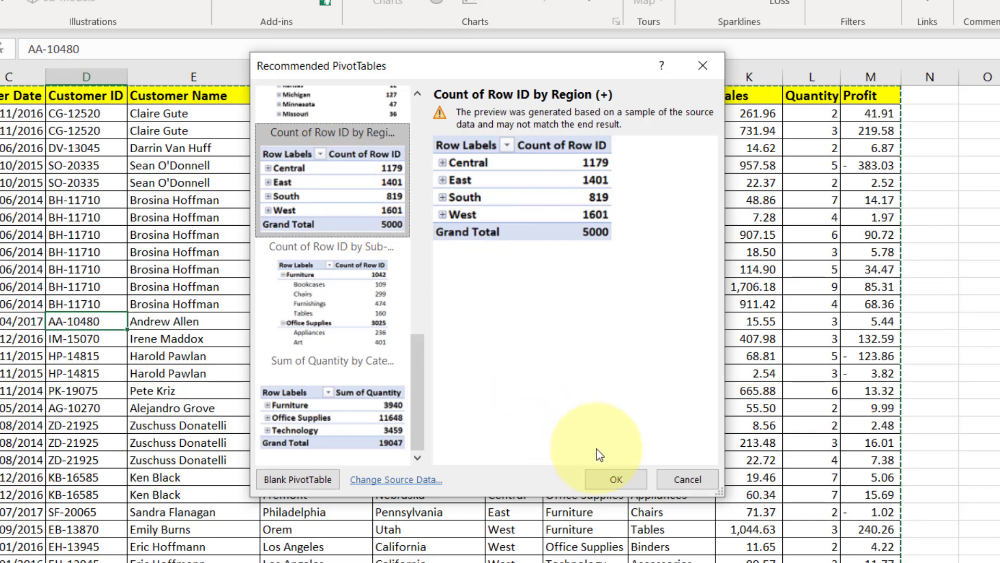
pyautogui.click(616, 480)
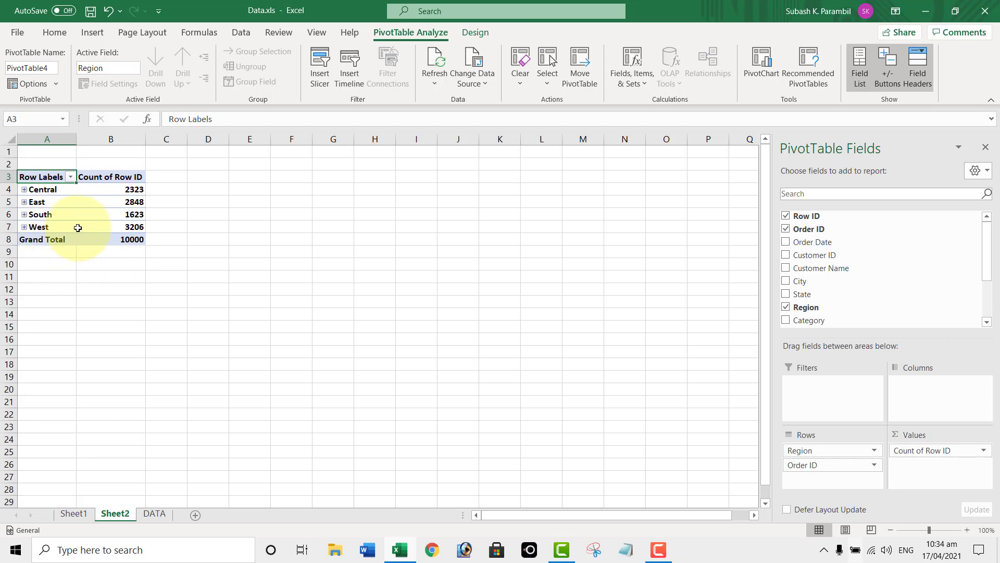
pyautogui.moveTo(78, 228)
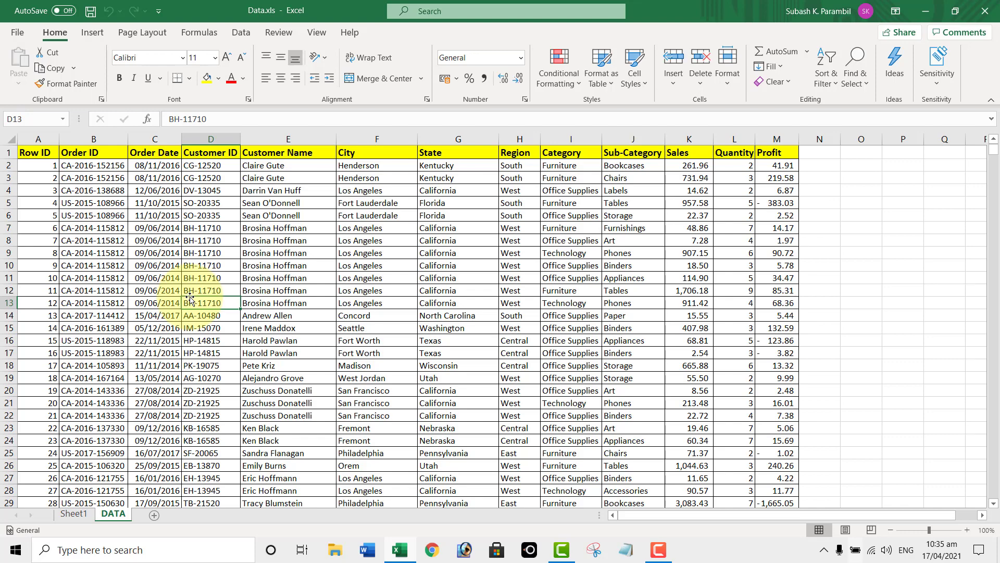
# Review the Order Date, Order ID and Row ID columns on the DATA sheet, extending down the Row ID entries
pyautogui.click(157, 240)
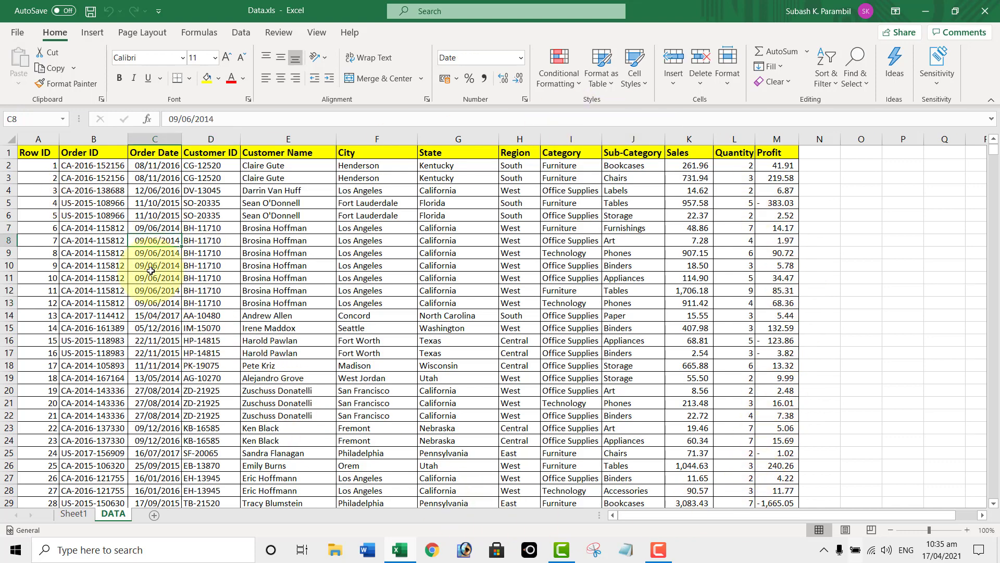
pyautogui.click(78, 192)
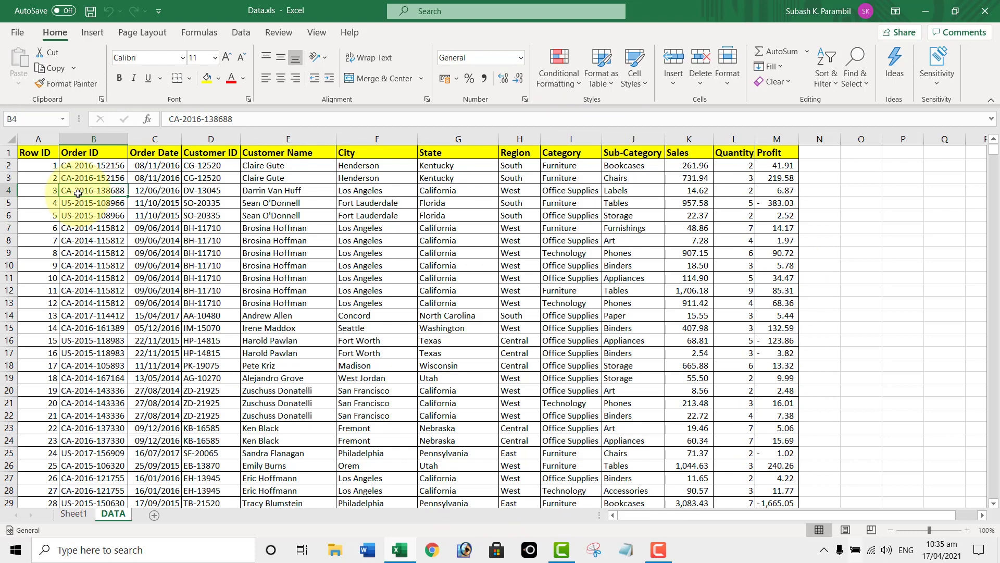
pyautogui.press('Up')
pyautogui.press('Up')
pyautogui.press('Up')
pyautogui.press('Left')
pyautogui.press('Down')
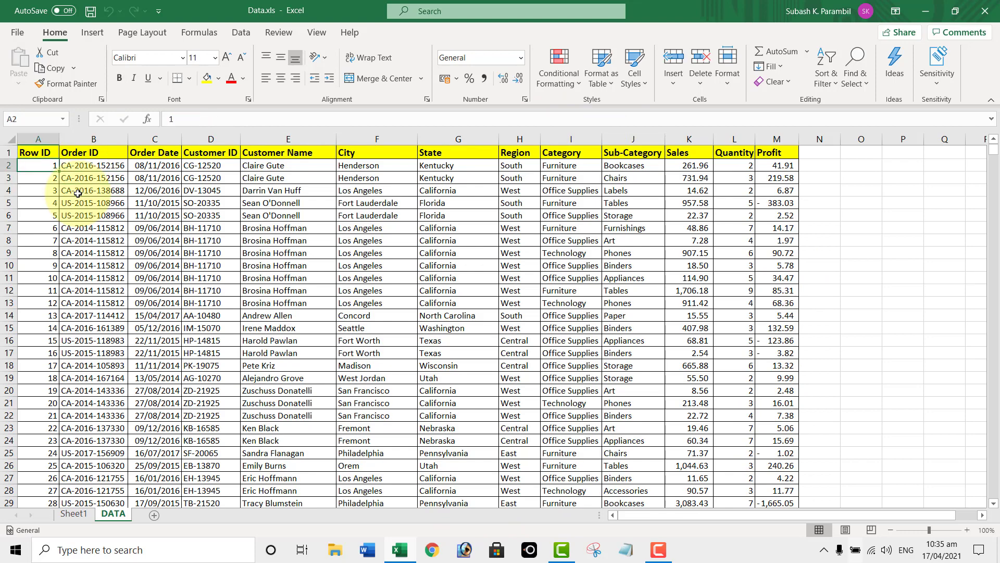
pyautogui.press('Down')
pyautogui.press('Down')
pyautogui.hotkey('ctrl', 'shift', 'Down')
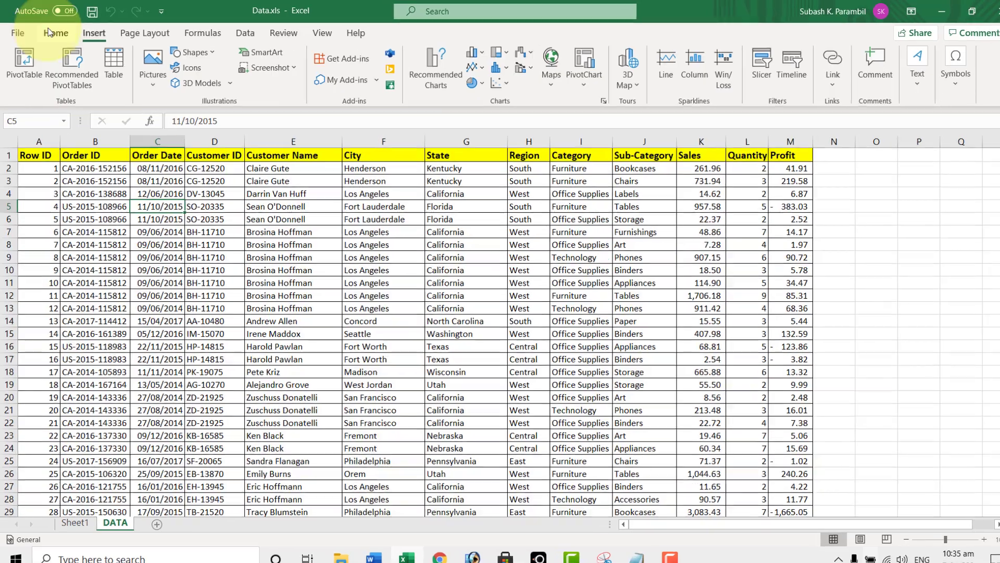
# Check the source range that Create PivotTable proposes for a cell inside the order data, and cancel it
pyautogui.click(93, 32)
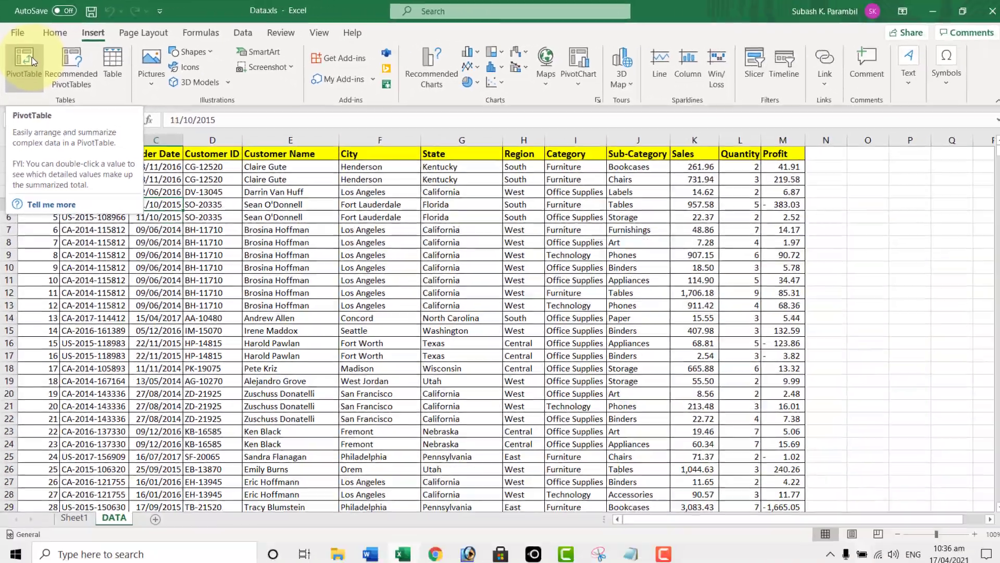
pyautogui.click(58, 105)
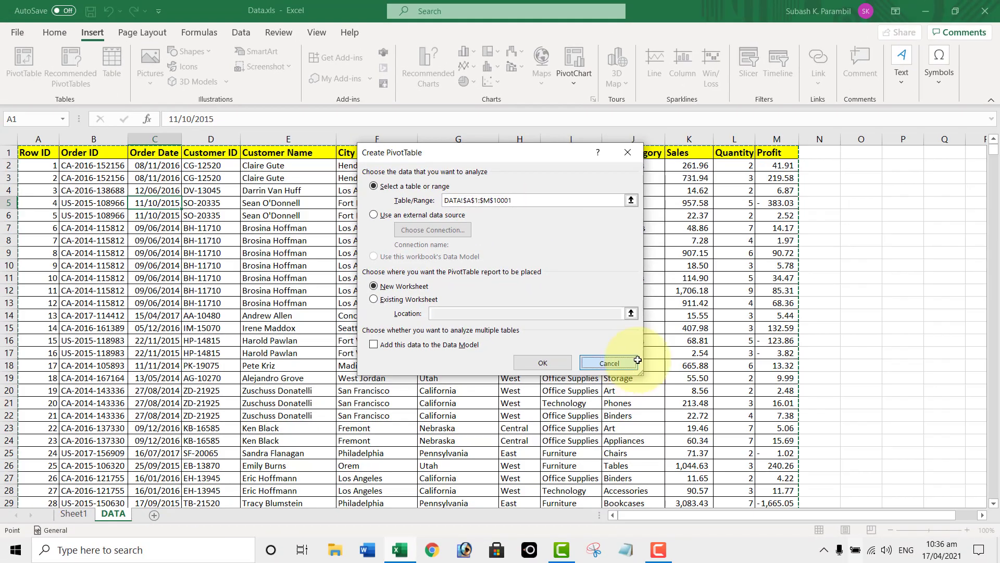
pyautogui.click(726, 446)
# Check what Create PivotTable proposes when the empty cell O13 outside the data is selected, and cancel it
pyautogui.click(874, 303)
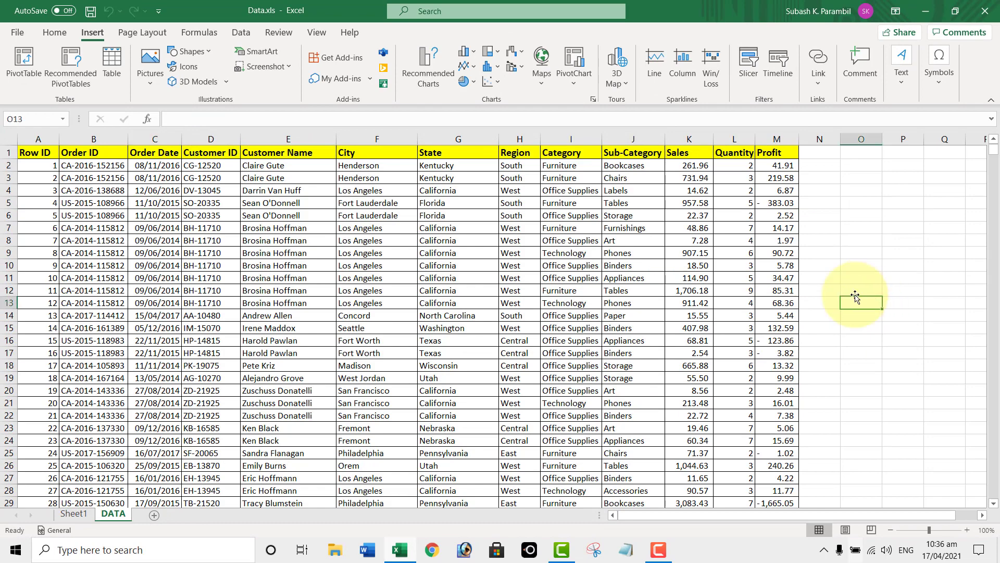
pyautogui.click(24, 65)
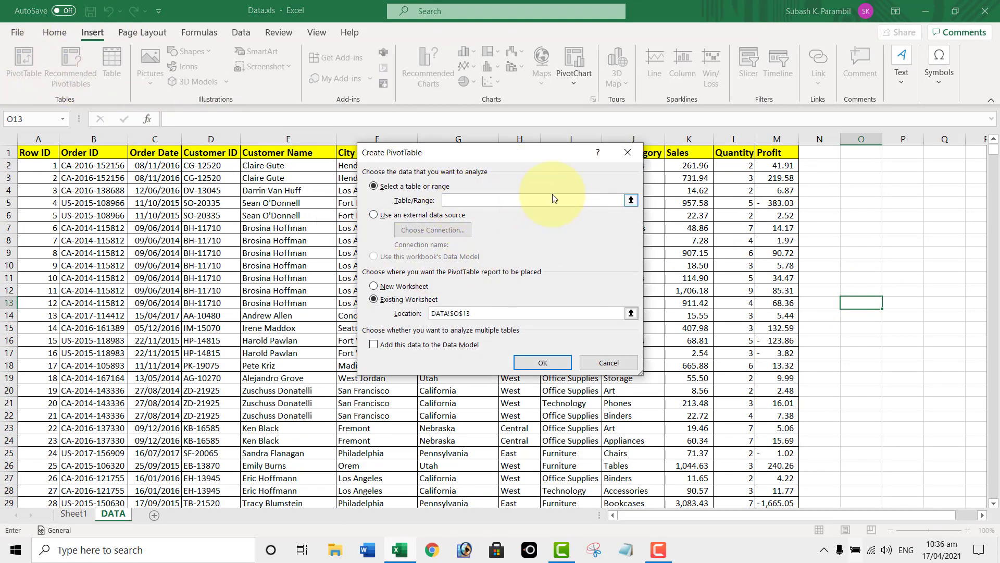
pyautogui.click(615, 360)
# Start a new pivot table from a cell inside the order data and reselect DATA!$A$1:$M$10001 as its source range
pyautogui.click(211, 390)
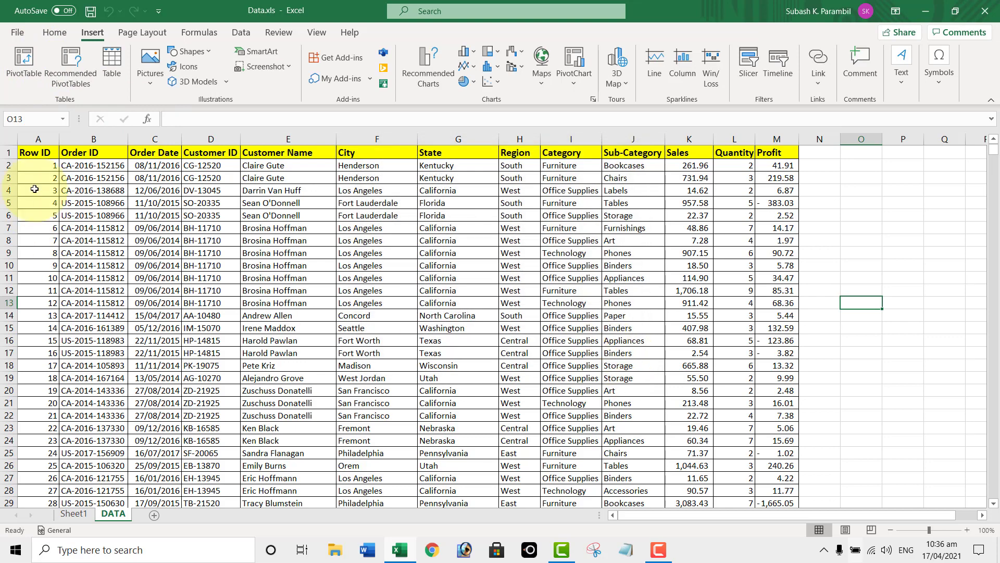
pyautogui.click(275, 344)
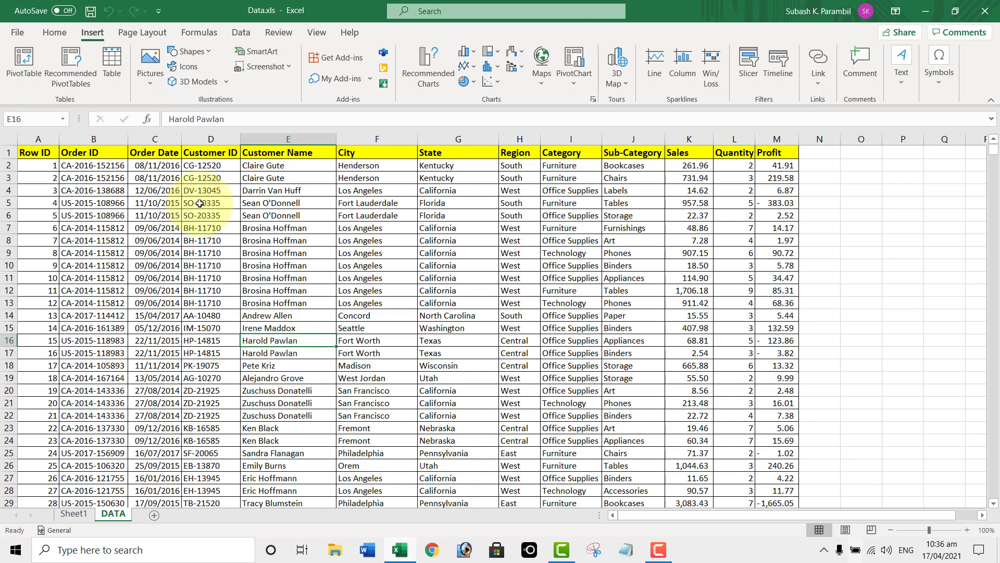
pyautogui.click(27, 67)
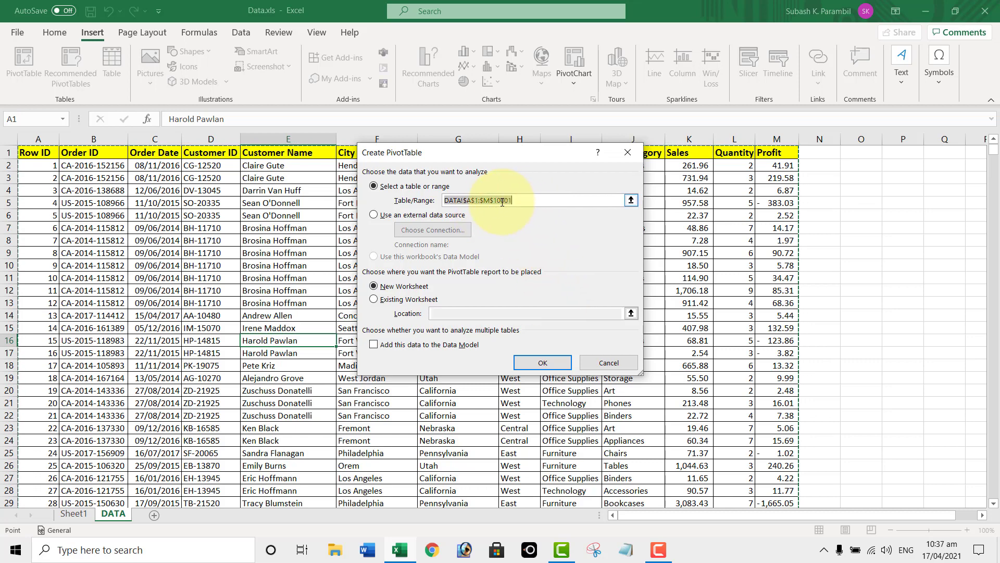
pyautogui.click(631, 201)
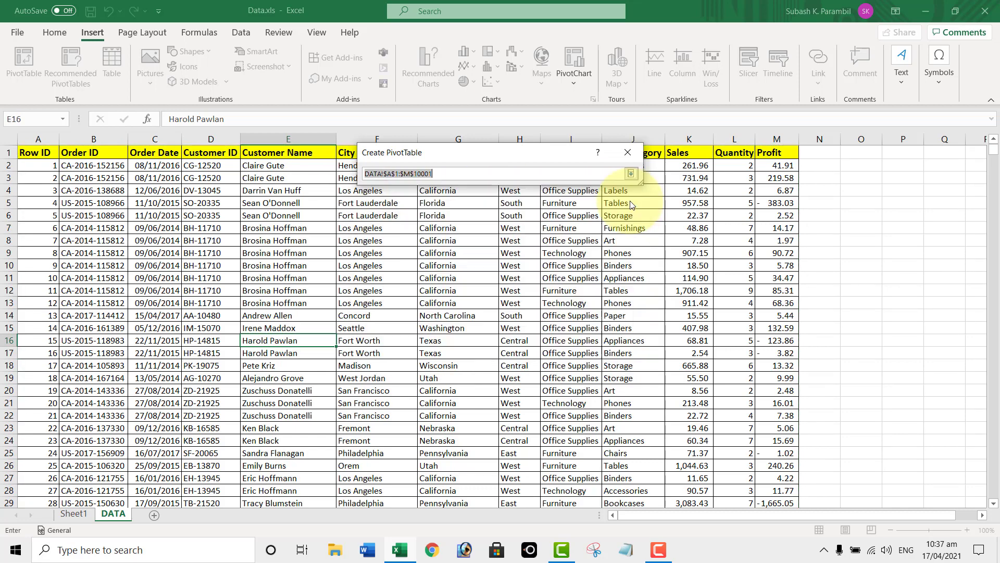
pyautogui.click(37, 155)
pyautogui.hotkey('ctrl', 'shift', 'Right')
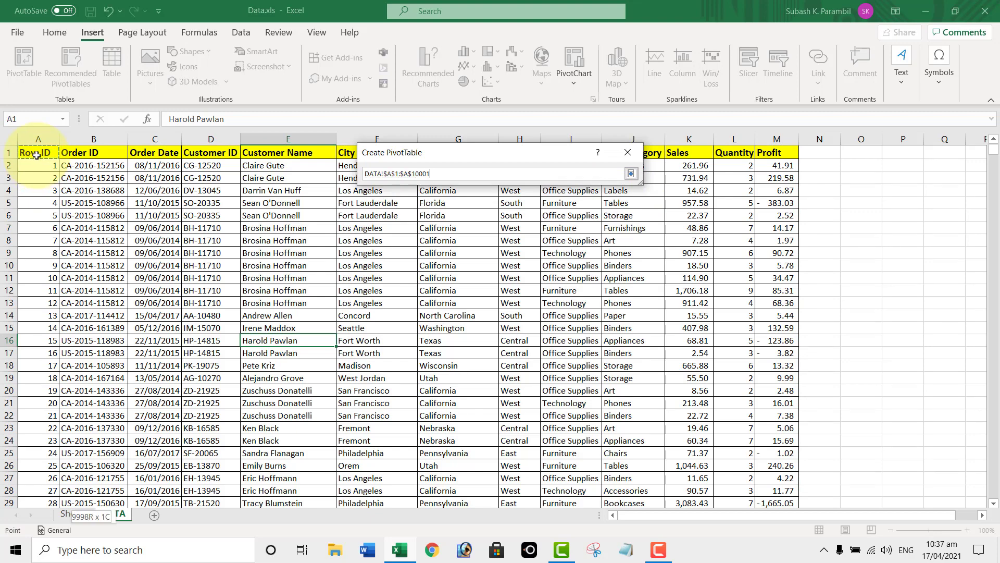
pyautogui.hotkey('ctrl', 'shift', 'Down')
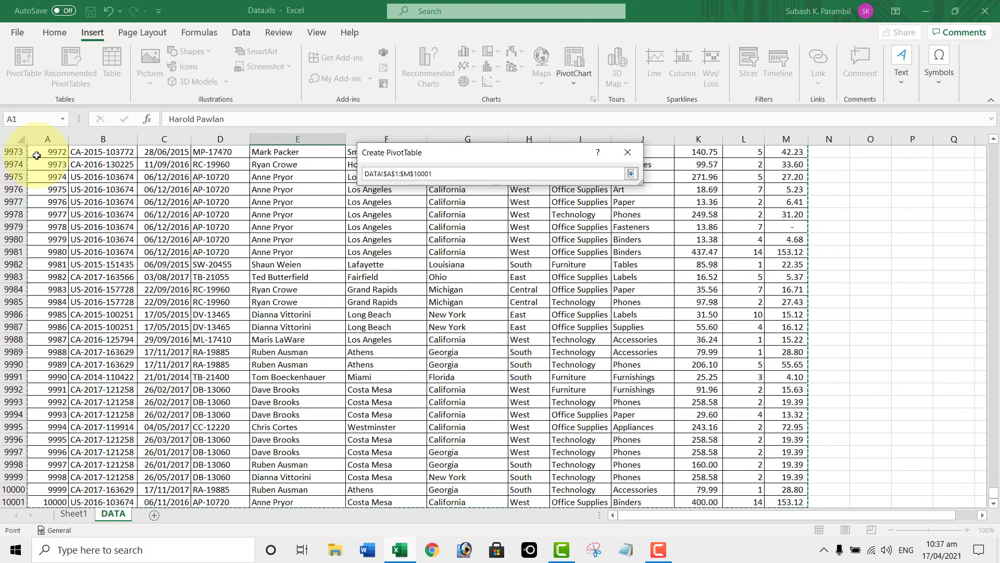
pyautogui.press('Return')
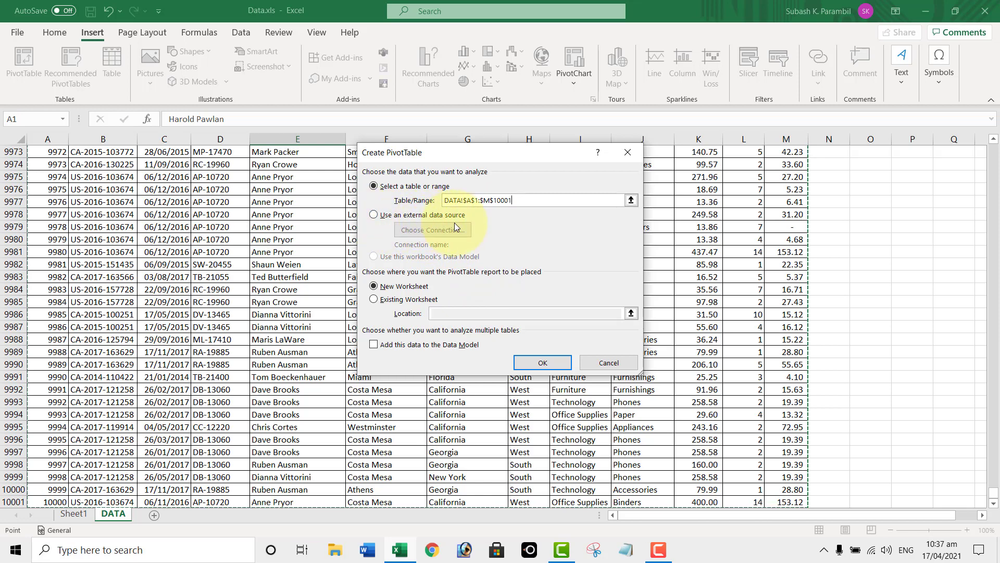
# Examine the existing connections offered for an external data source, and switch the pivot table's source back to a table or range
pyautogui.click(373, 215)
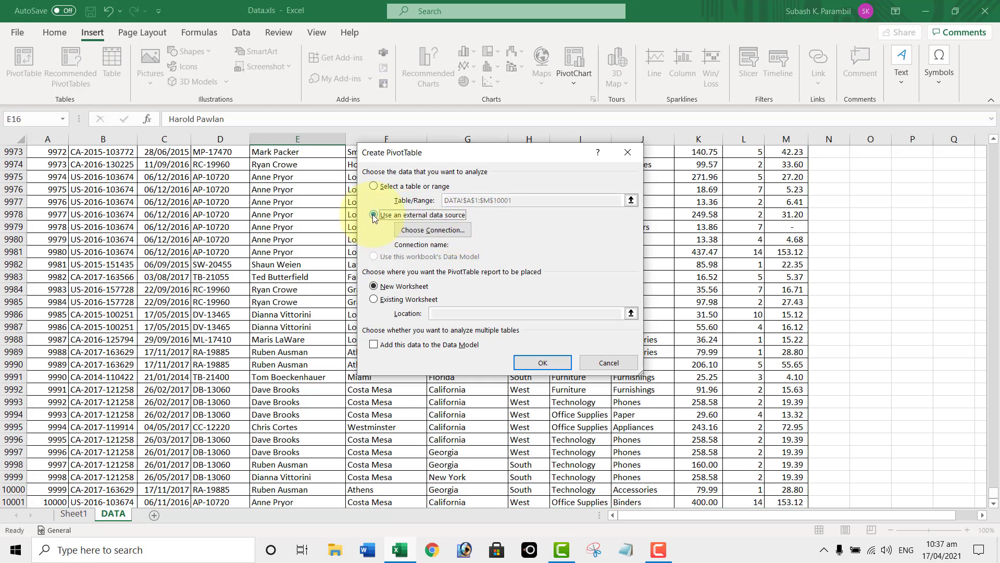
pyautogui.click(425, 233)
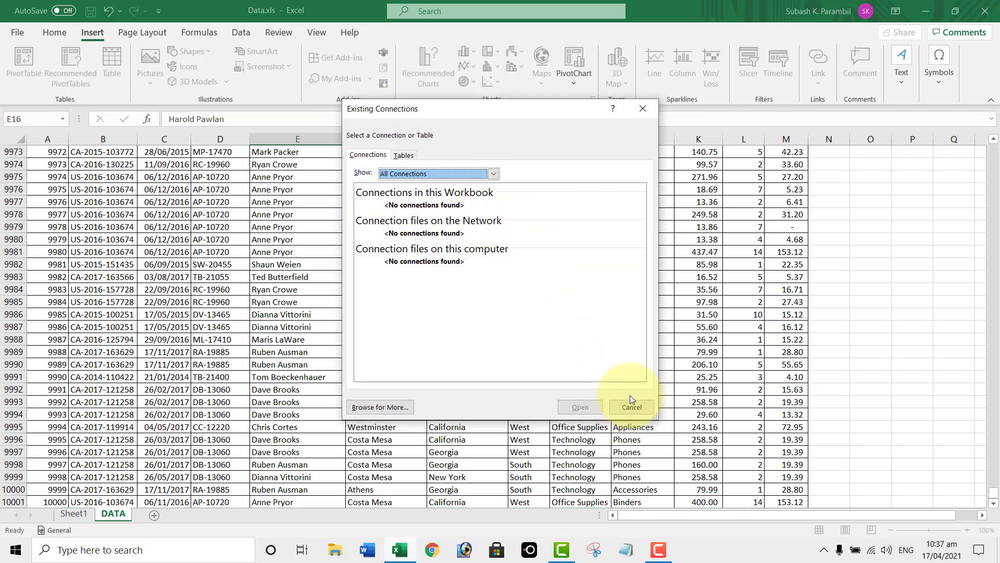
pyautogui.click(472, 175)
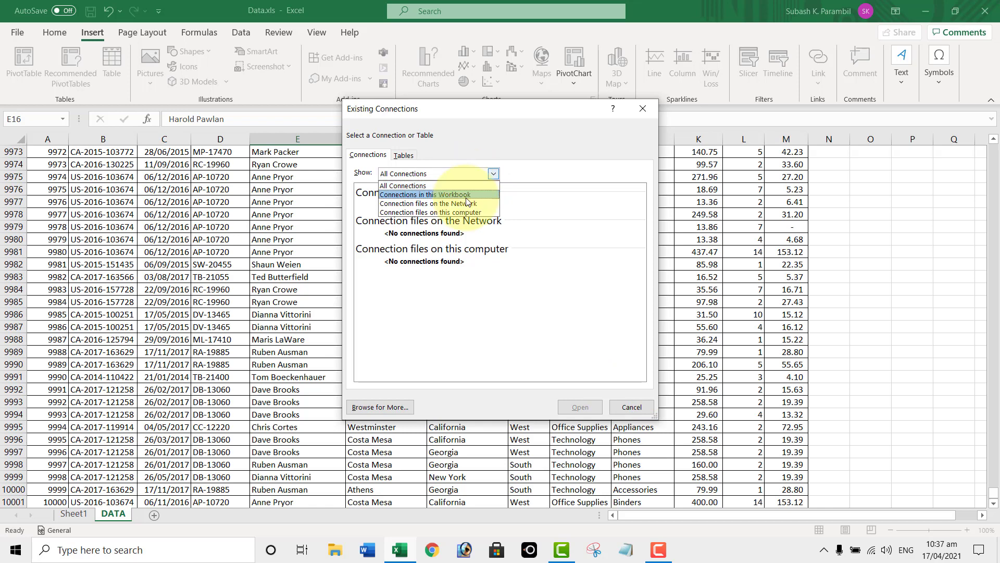
pyautogui.click(623, 405)
pyautogui.click(623, 406)
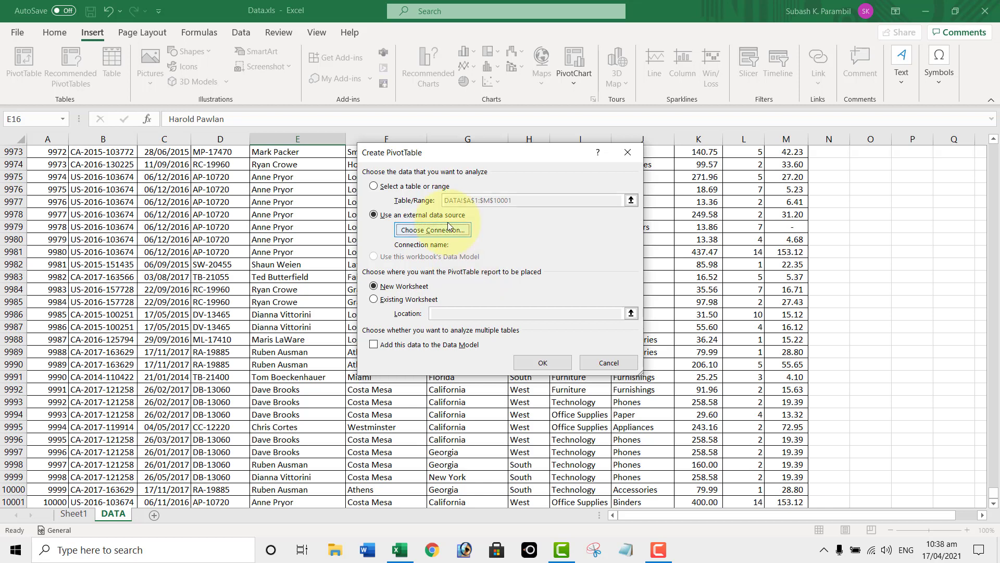
pyautogui.click(375, 187)
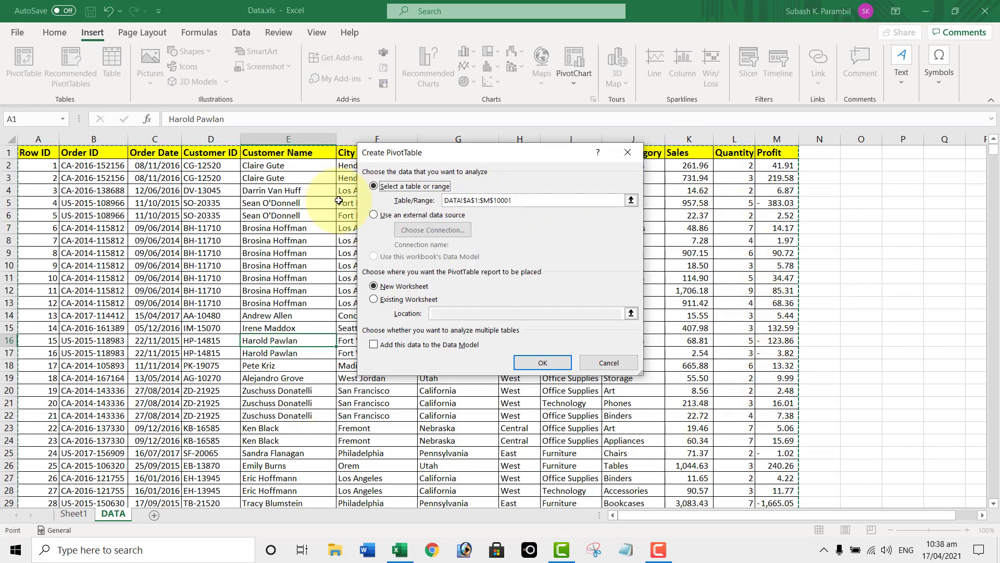
# Cancel the new pivot table and select a cell inside the order data
pyautogui.click(619, 363)
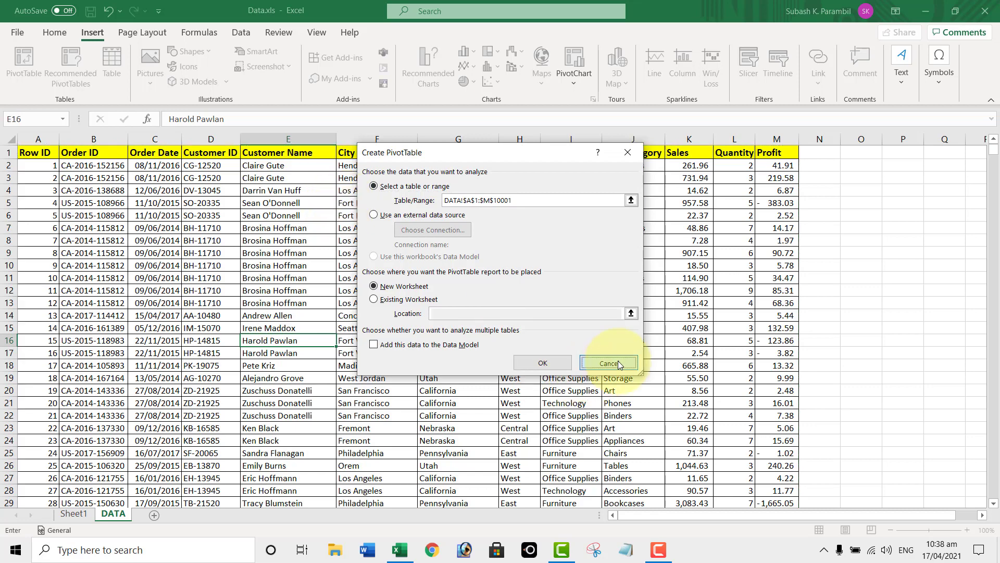
pyautogui.click(208, 277)
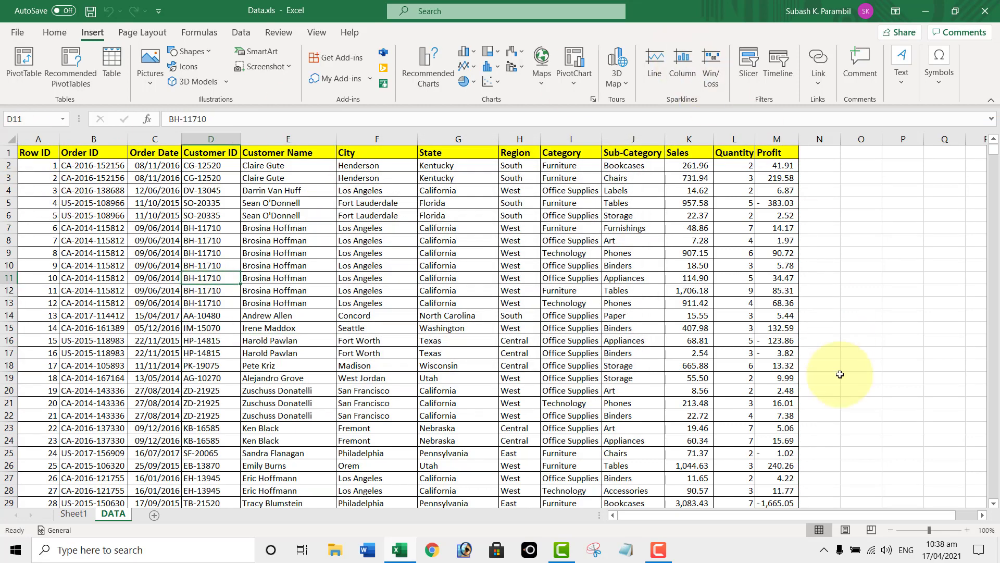
pyautogui.click(94, 253)
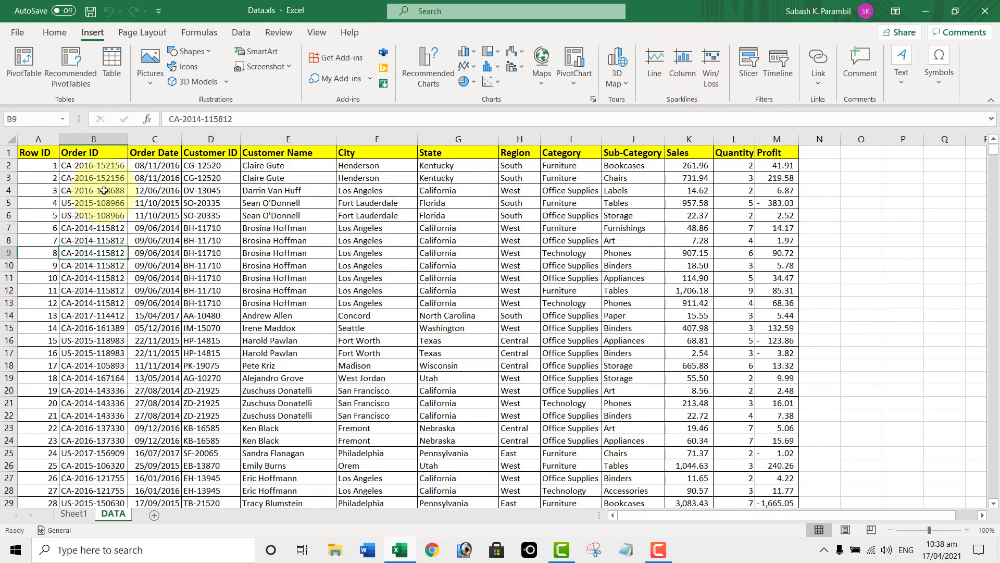
pyautogui.click(148, 380)
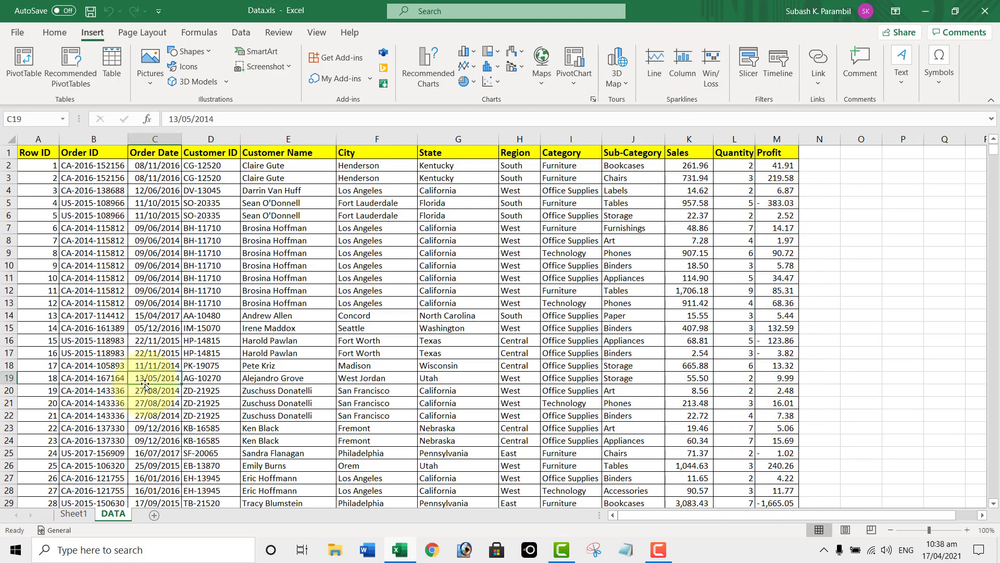
# Examine the last rows of the order data and the empty rows below row 10001 where new records would go
pyautogui.press('Left')
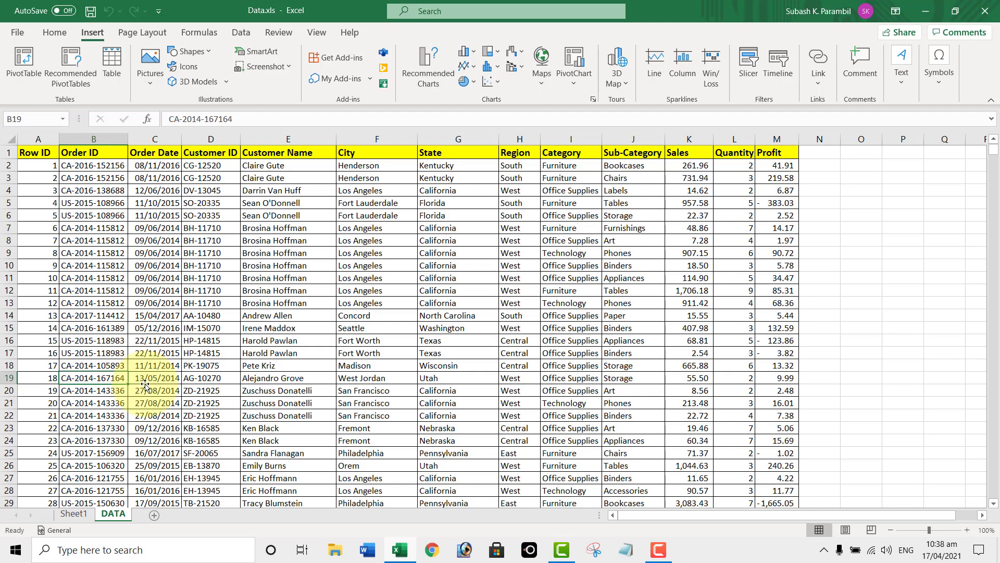
pyautogui.press('Left')
pyautogui.hotkey('ctrl', 'shift', 'Down')
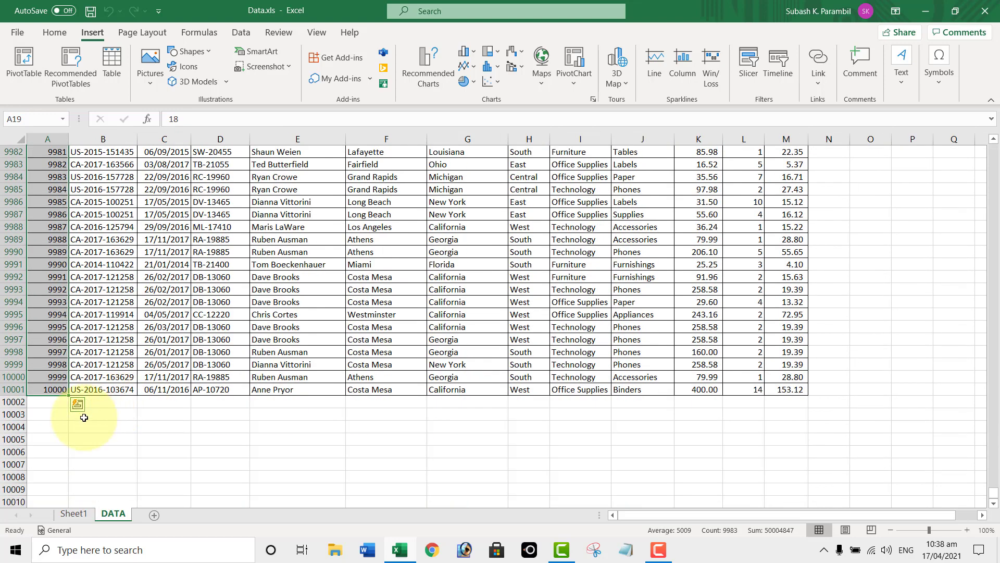
pyautogui.click(55, 409)
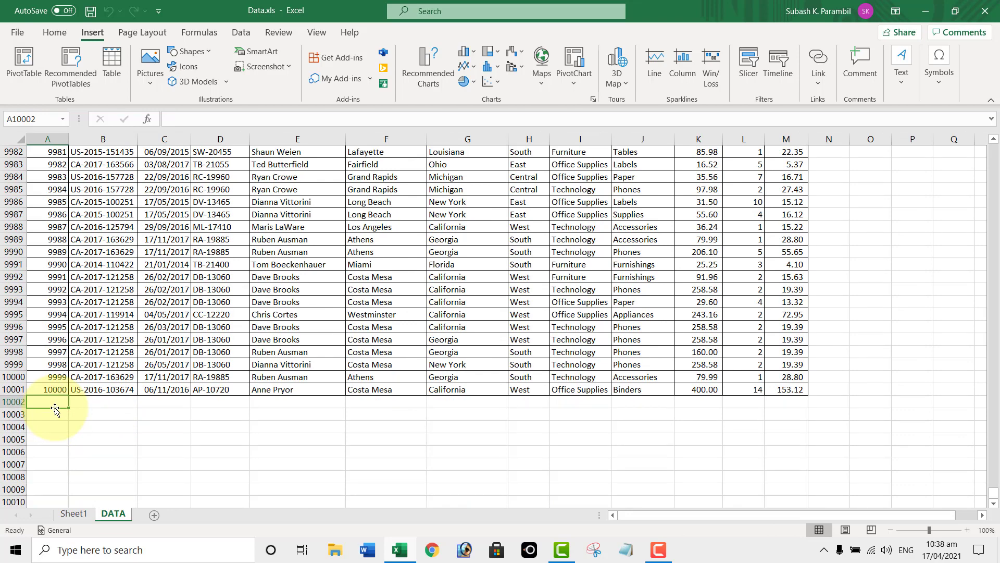
pyautogui.press('Right')
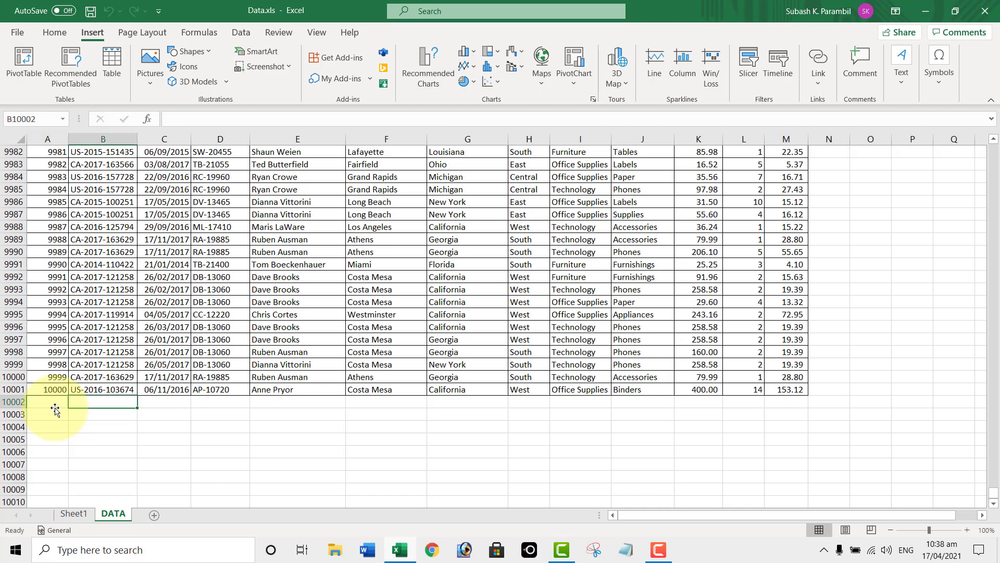
pyautogui.press('Left')
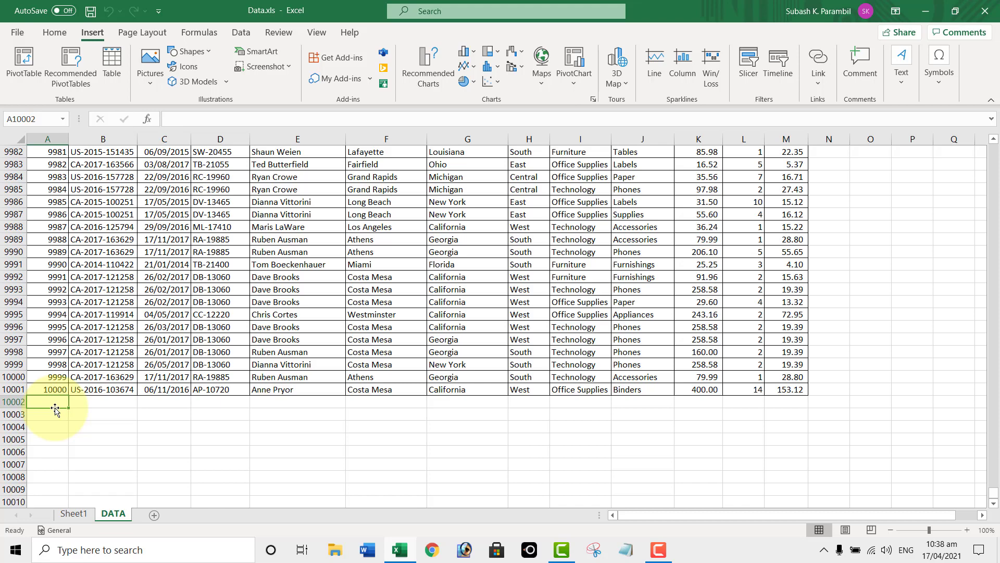
pyautogui.press('Up')
pyautogui.press('Up')
pyautogui.press('Up')
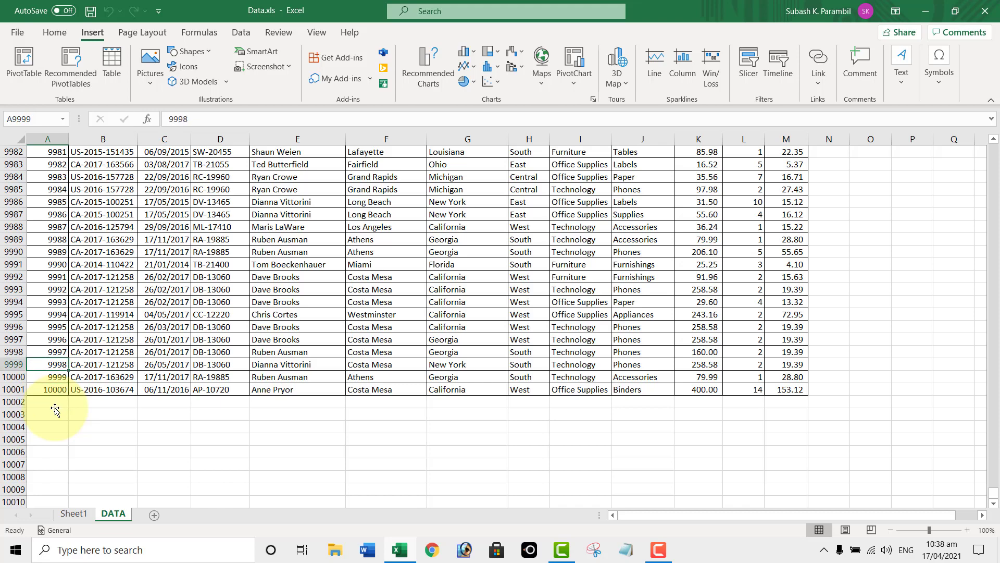
pyautogui.press('Down')
pyautogui.press('Down')
pyautogui.press('Down')
pyautogui.press('Down')
pyautogui.press('Down')
pyautogui.press('Down')
pyautogui.press('Down')
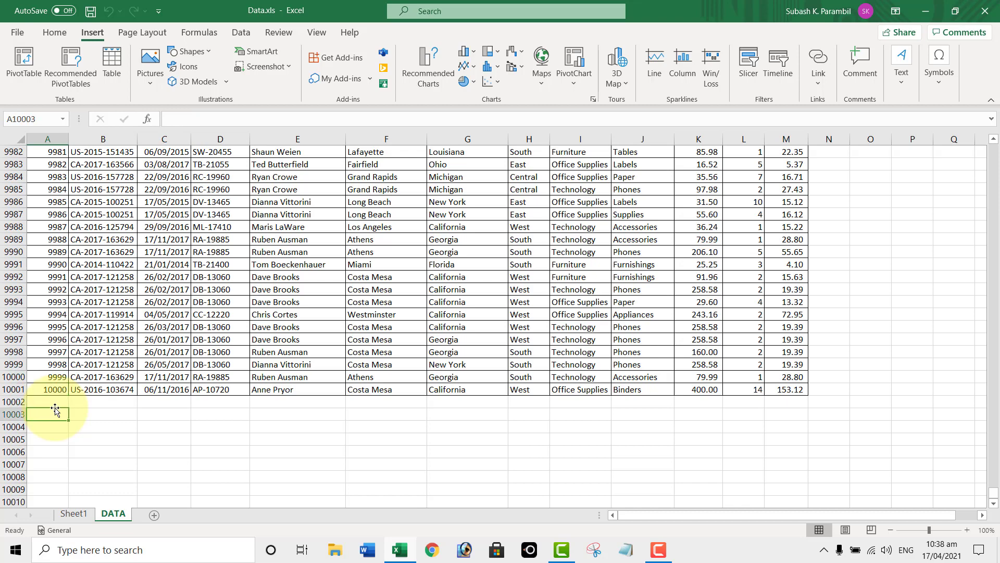
pyautogui.press('Down')
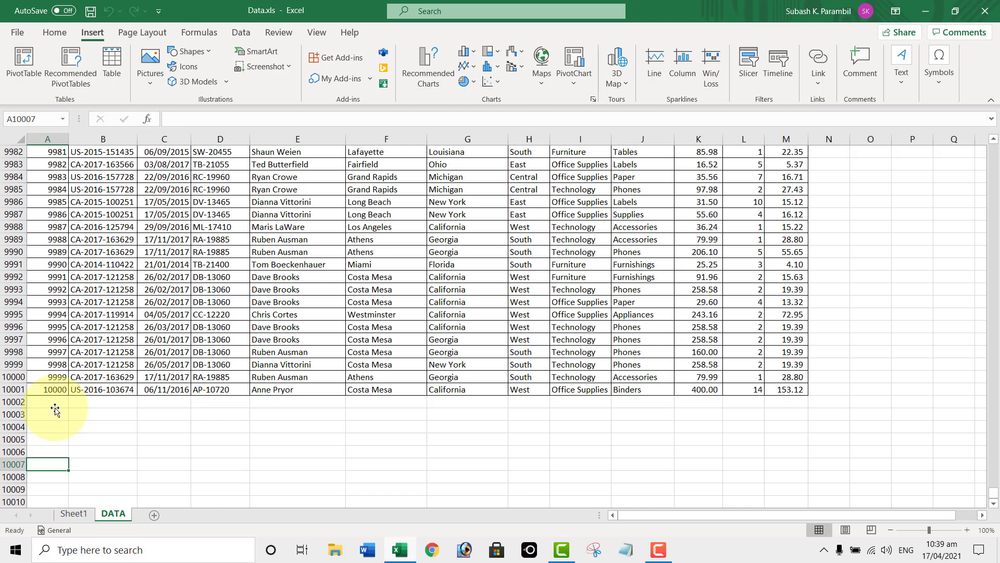
pyautogui.press('Up')
pyautogui.press('Up')
pyautogui.press('Up')
pyautogui.press('Up')
pyautogui.press('Up')
pyautogui.press('Up')
pyautogui.press('Up')
pyautogui.press('Up')
pyautogui.press('Up')
pyautogui.press('Up')
pyautogui.press('Up')
pyautogui.press('Up')
pyautogui.press('Up')
pyautogui.press('Up')
pyautogui.press('Up')
pyautogui.press('Up')
pyautogui.press('Up')
pyautogui.press('Up')
pyautogui.press('Up')
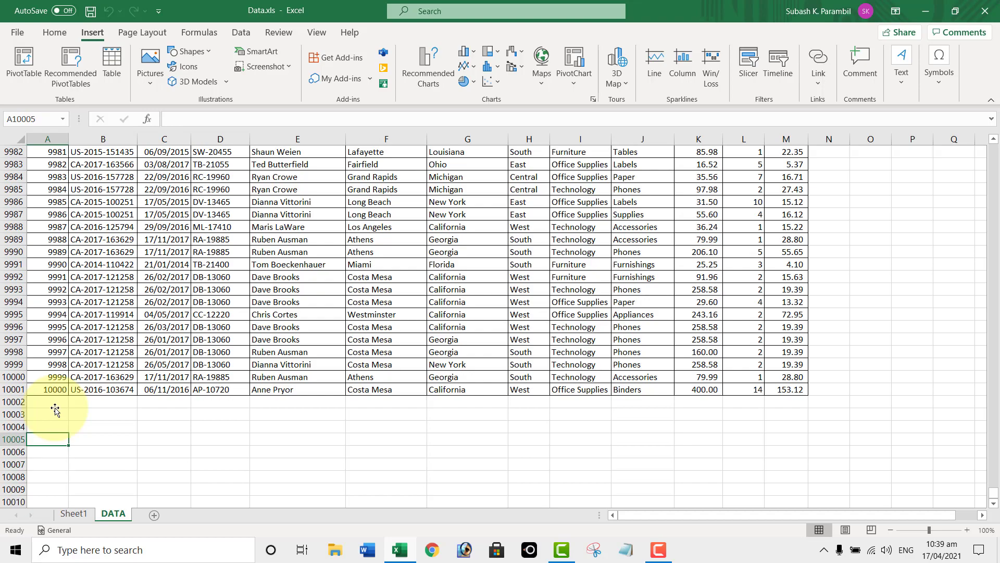
pyautogui.press('Right')
pyautogui.press('Right')
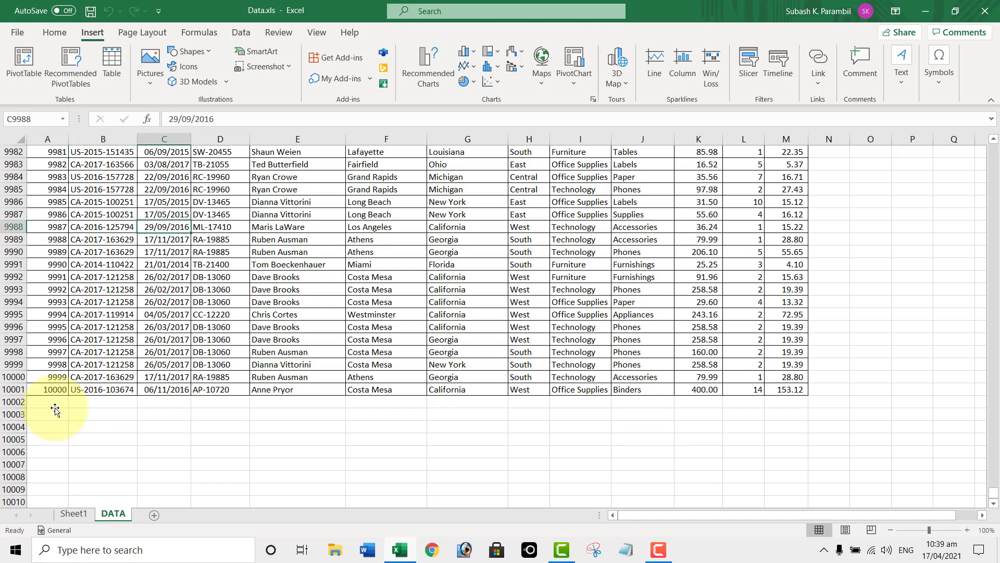
pyautogui.press('Up')
pyautogui.press('Up')
pyautogui.press('Up')
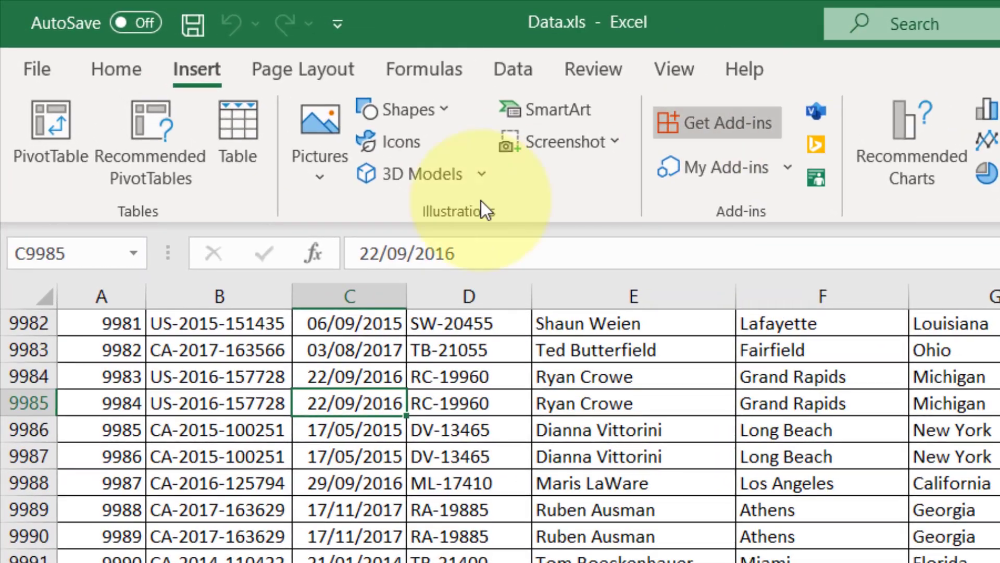
# Convert the order data range $A$1:$M$10001 into a table with headers and select a cell inside it
pyautogui.click(249, 136)
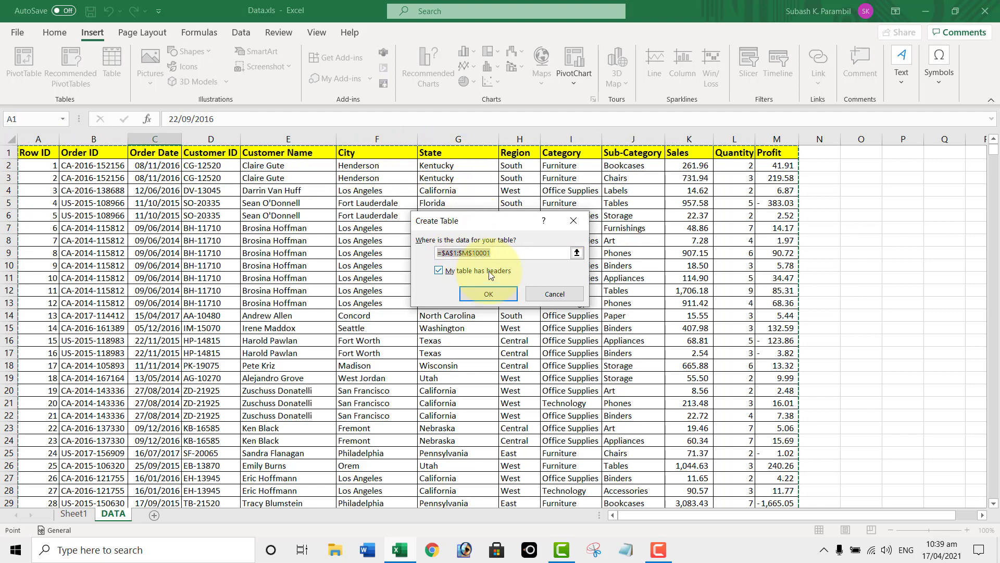
pyautogui.click(439, 271)
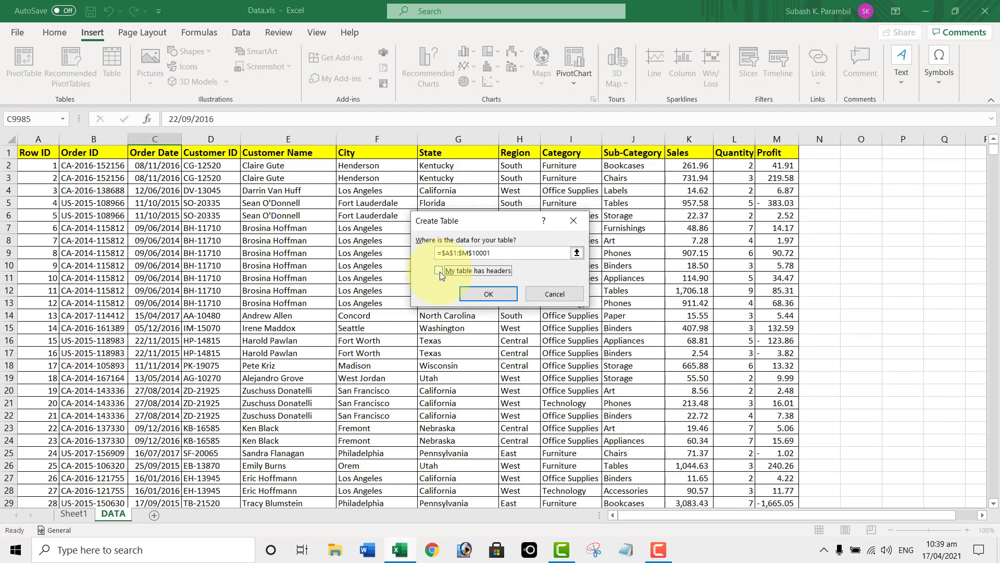
pyautogui.click(439, 271)
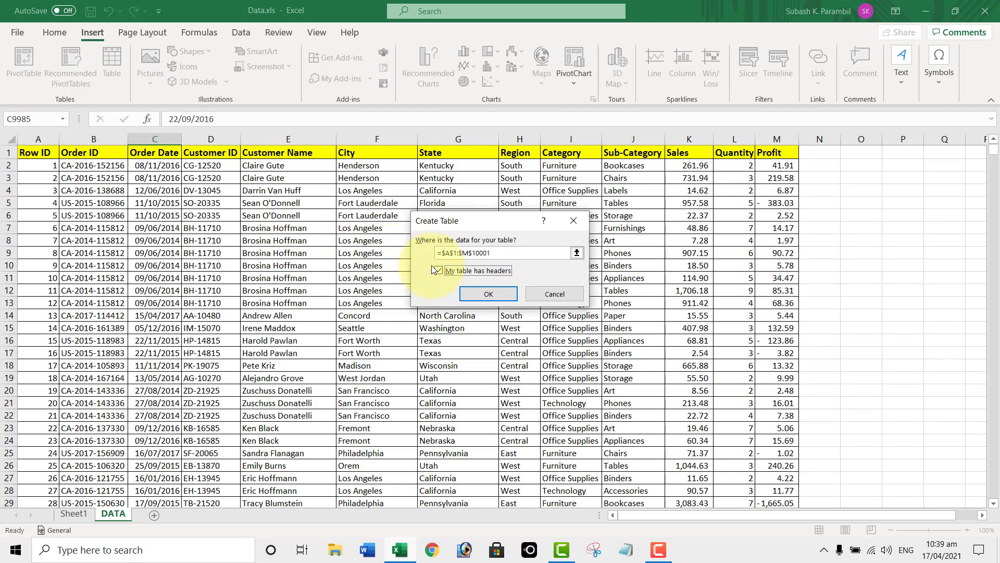
pyautogui.click(485, 295)
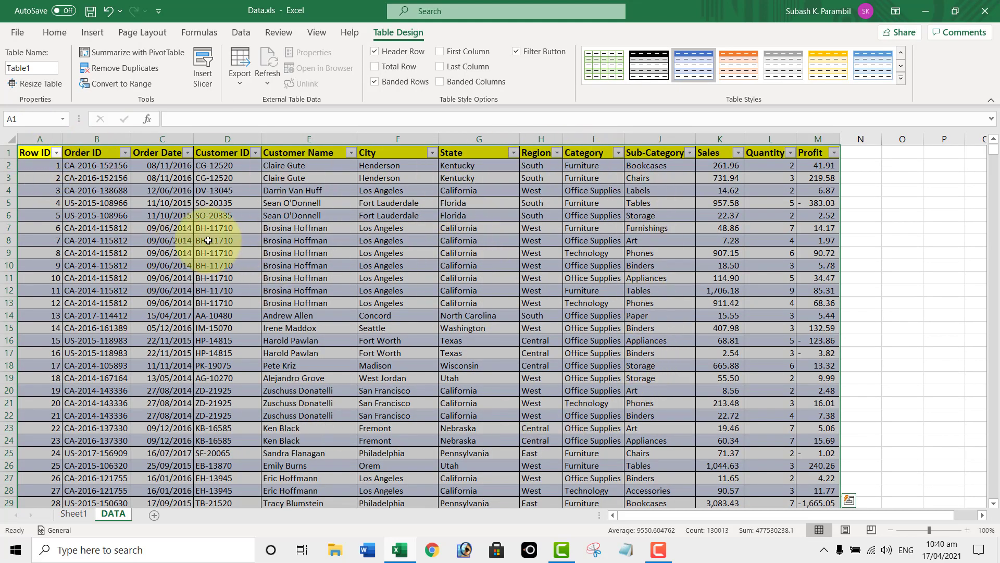
pyautogui.click(186, 228)
pyautogui.press('Left')
pyautogui.press('Left')
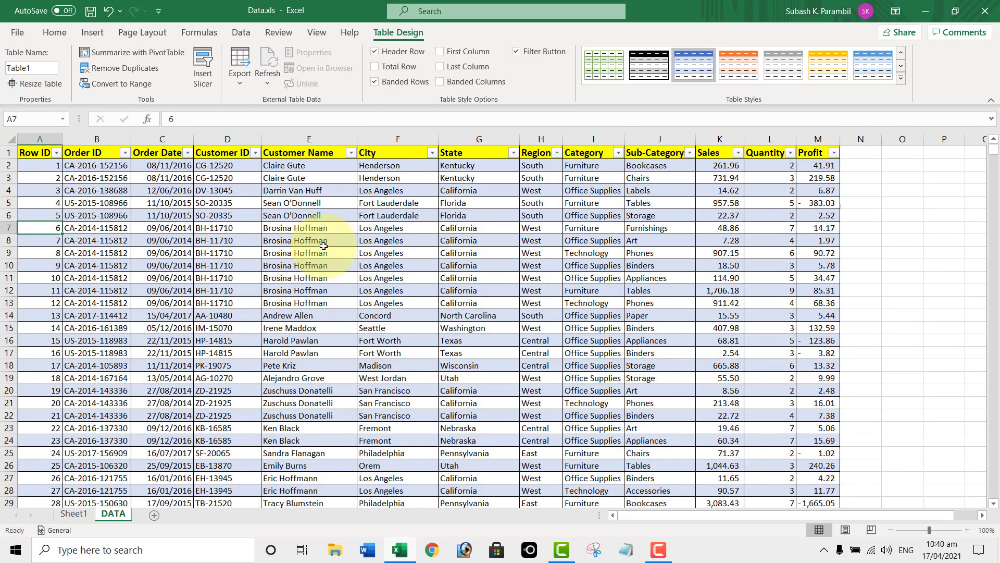
# Try shrinking the table by two rows from its last row, and extend it back to row 10001
pyautogui.press('Right')
pyautogui.press('Right')
pyautogui.press('Right')
pyautogui.press('Right')
pyautogui.press('Right')
pyautogui.press('Right')
pyautogui.hotkey('ctrl', 'shift', 'Down')
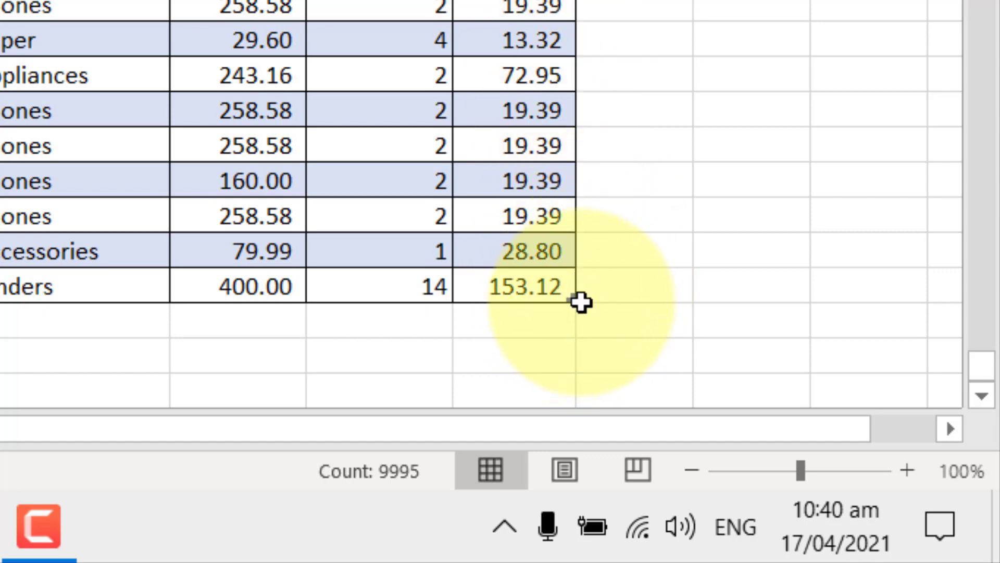
pyautogui.click(619, 288)
pyautogui.moveTo(571, 297); pyautogui.dragTo(560, 226)
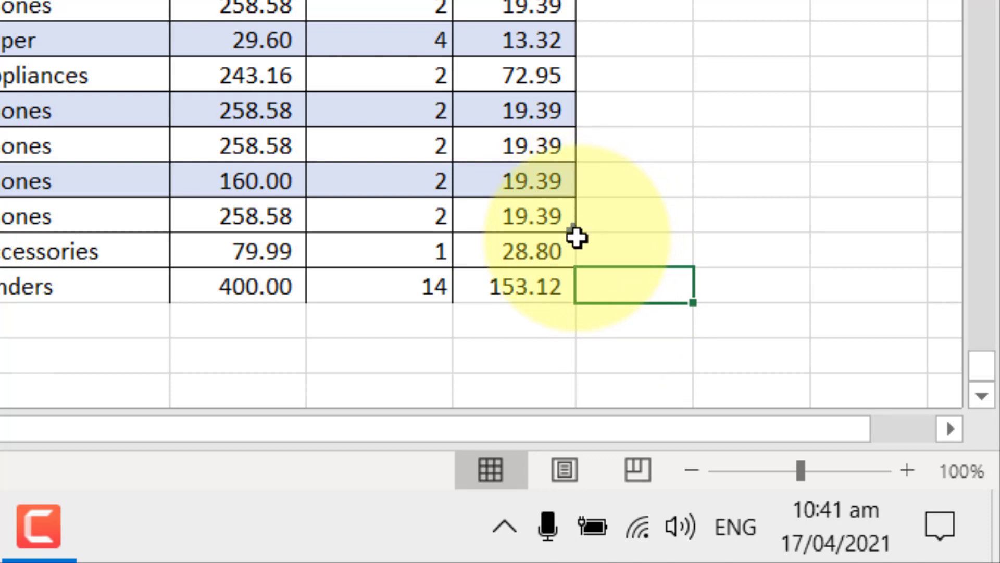
pyautogui.moveTo(573, 228); pyautogui.dragTo(573, 300)
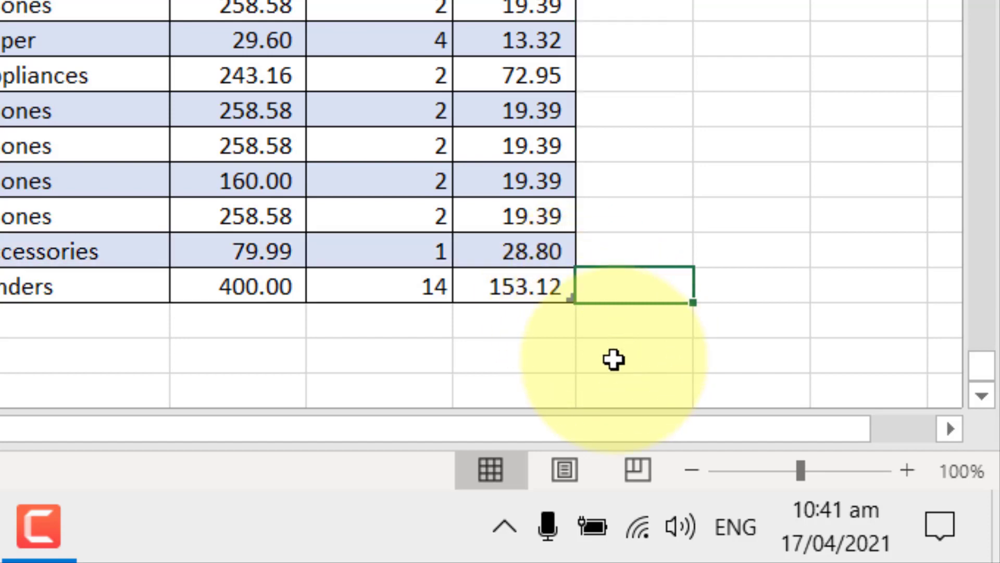
pyautogui.click(462, 354)
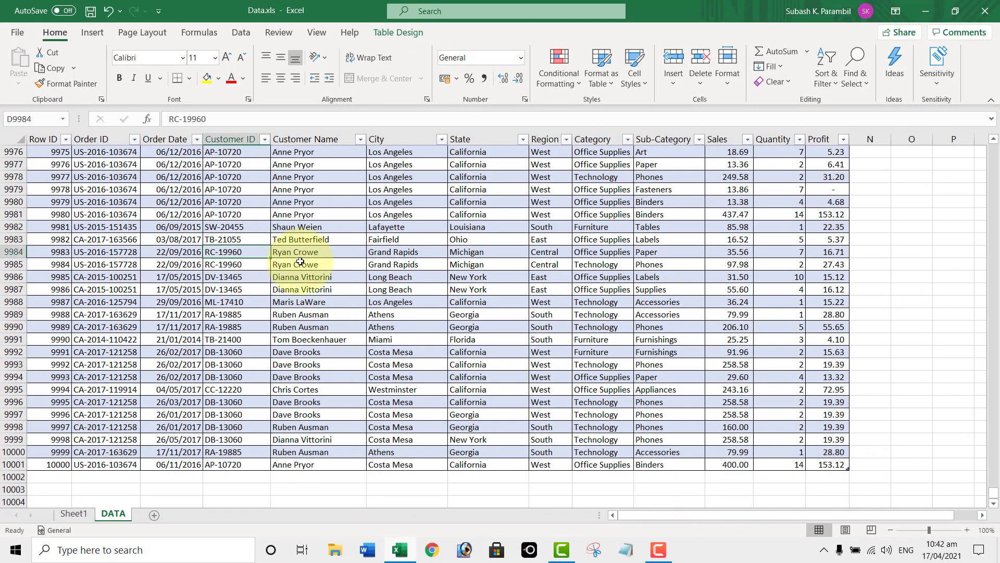
# Start a new pivot table from a cell inside the order table, with Table1 as its source
pyautogui.scroll(13, 347, 280)
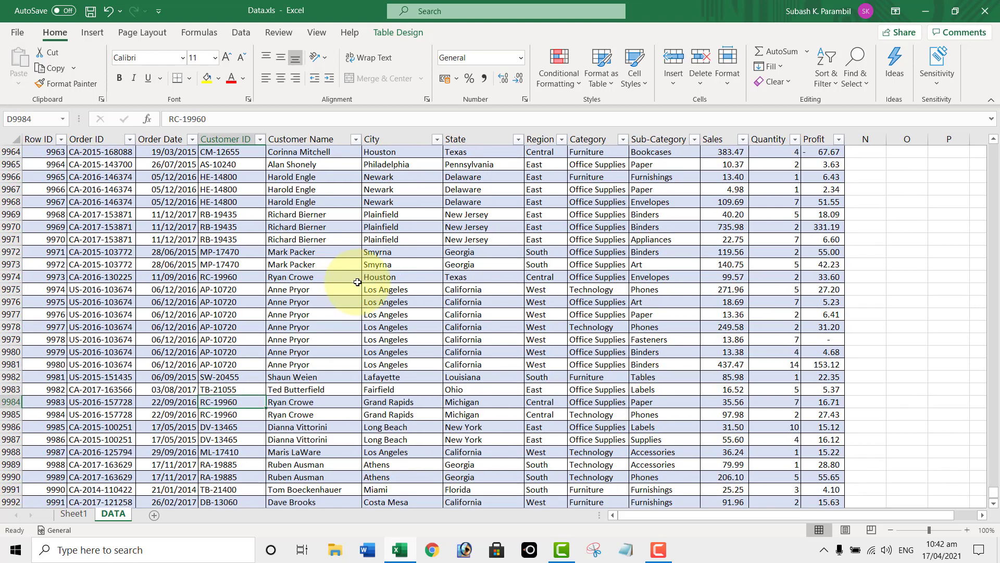
pyautogui.moveTo(995, 494); pyautogui.dragTo(993, 151)
pyautogui.click(235, 328)
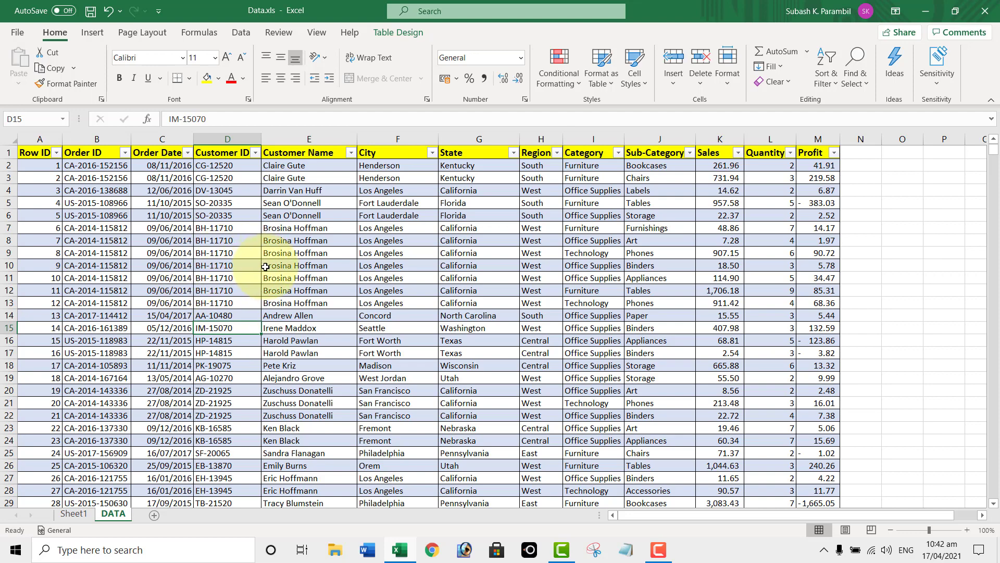
pyautogui.click(92, 32)
pyautogui.click(25, 70)
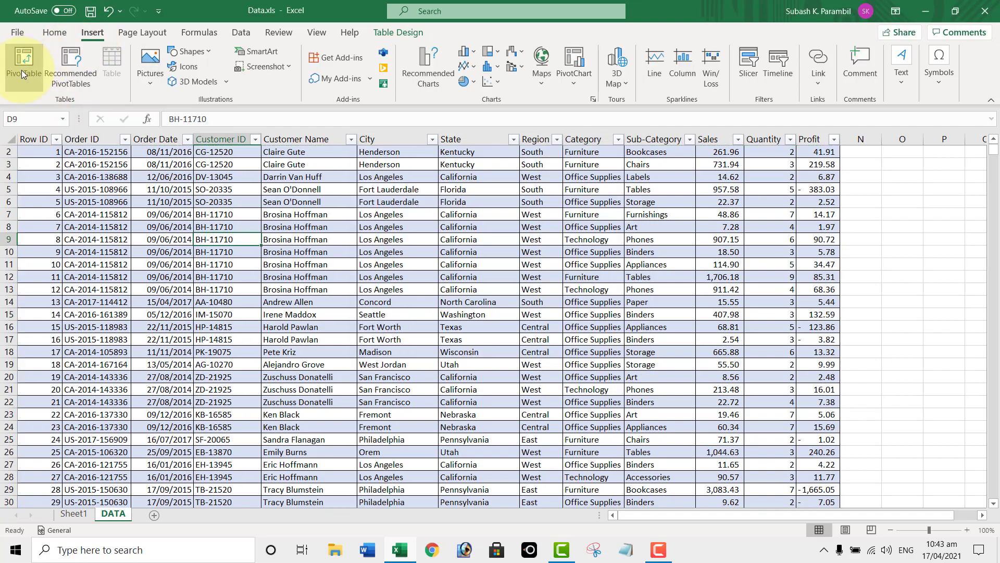
pyautogui.click(21, 70)
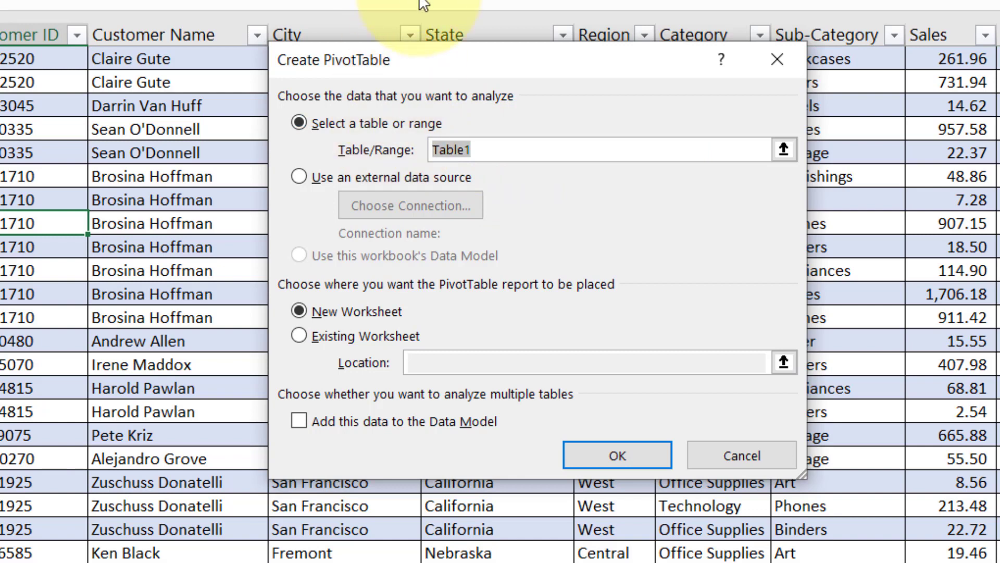
pyautogui.click(477, 156)
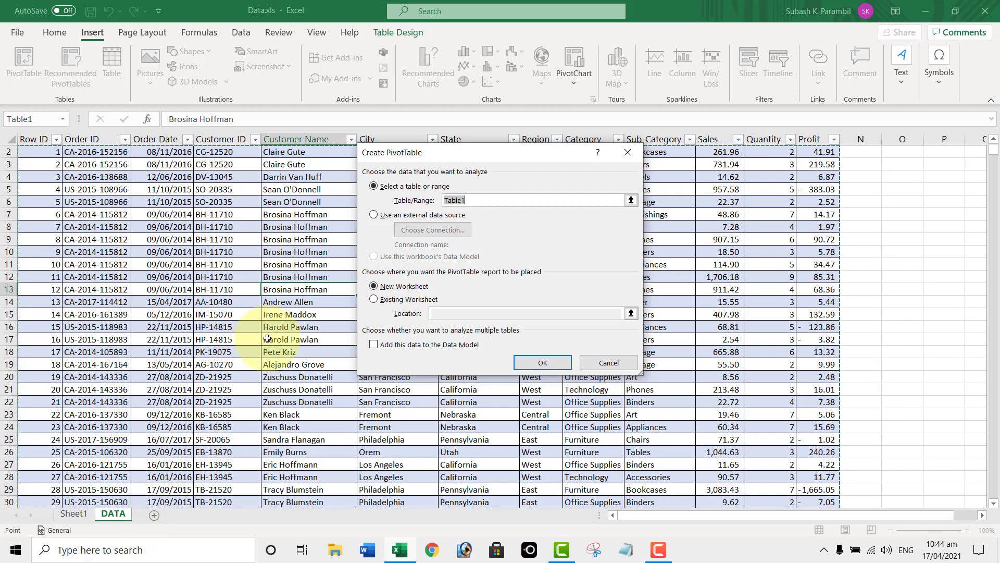
# Create the pivot table on the existing worksheet at DATA!$O$7 and select a cell in its empty layout
pyautogui.click(375, 299)
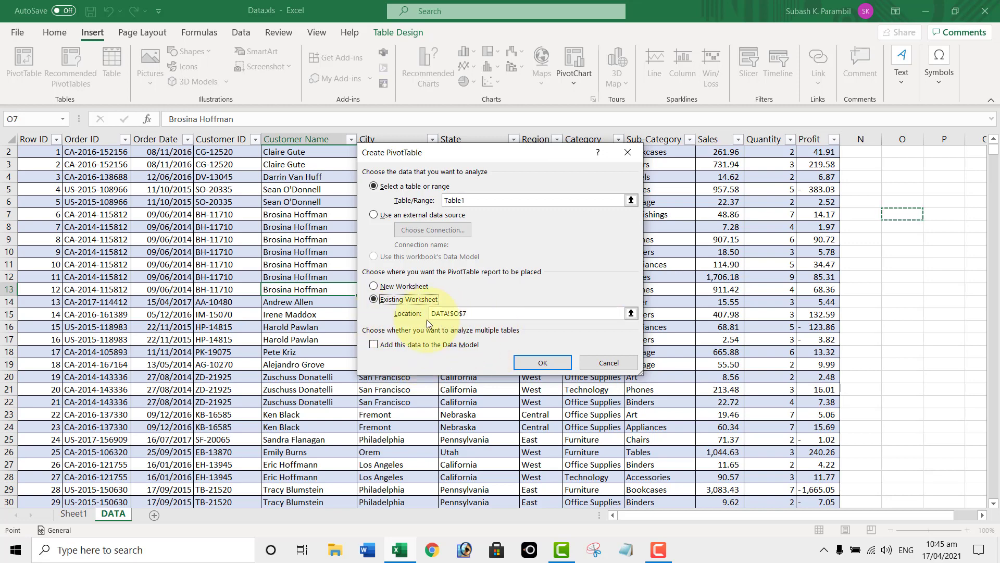
pyautogui.click(539, 362)
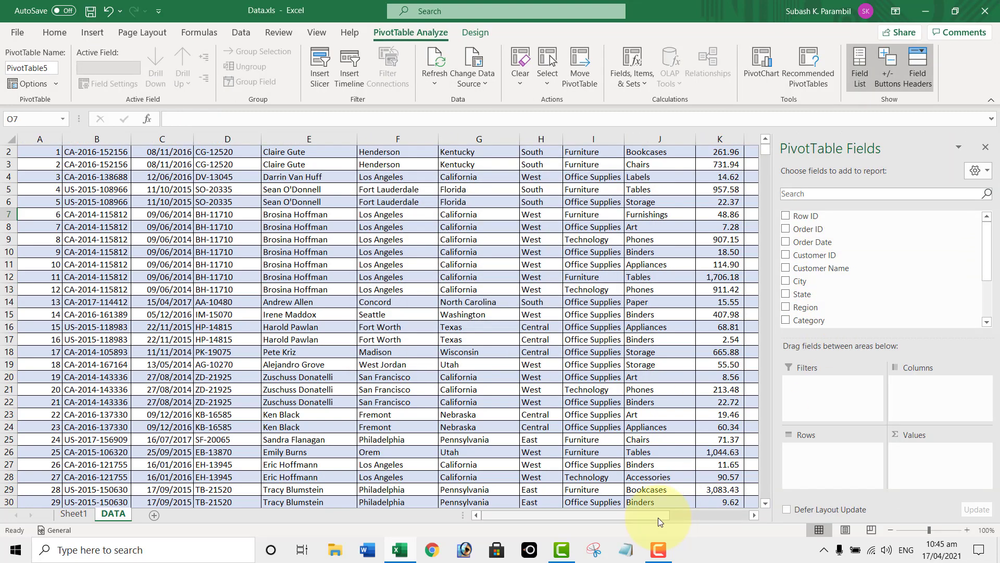
pyautogui.moveTo(658, 516); pyautogui.dragTo(743, 521)
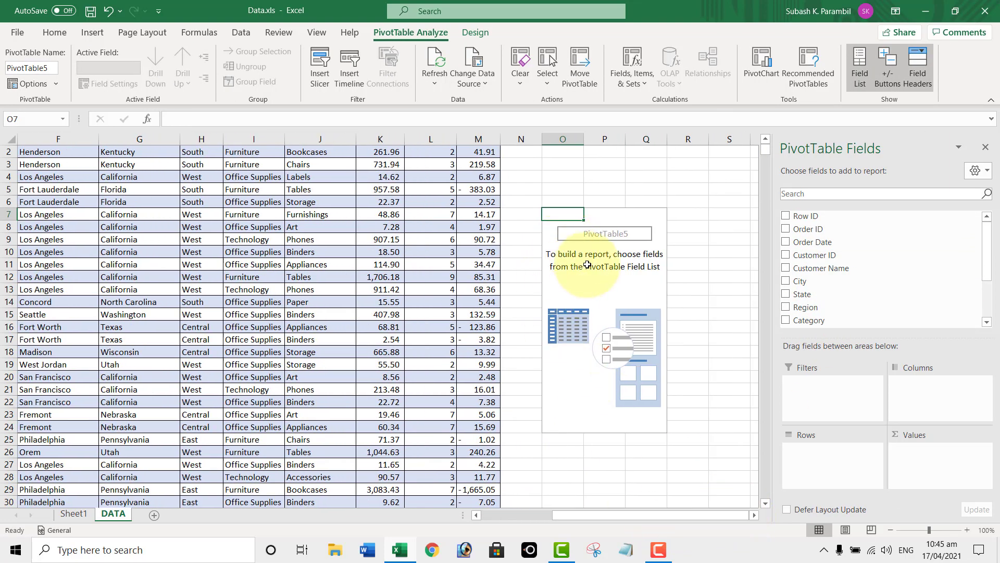
pyautogui.scroll(1, 579, 292)
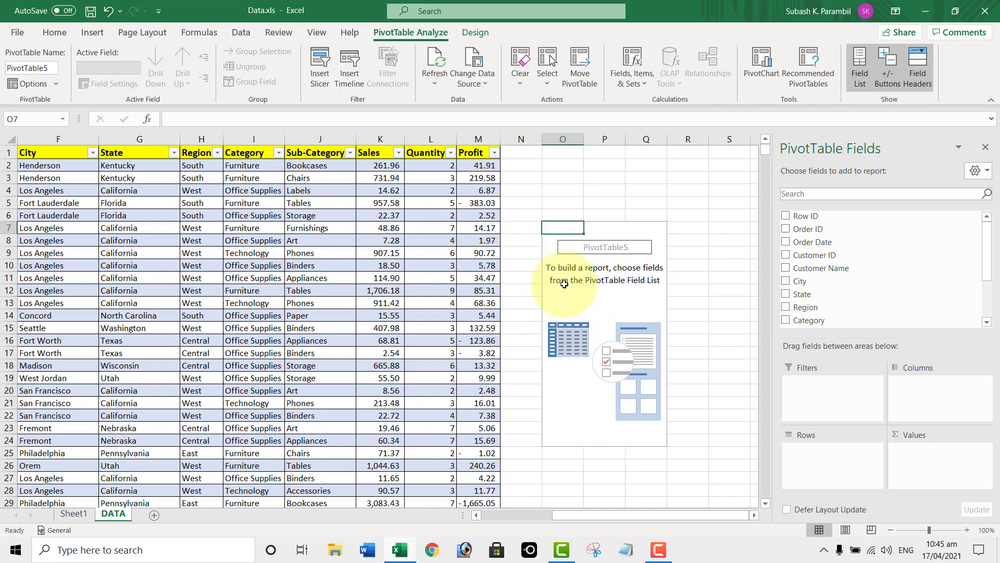
pyautogui.click(605, 252)
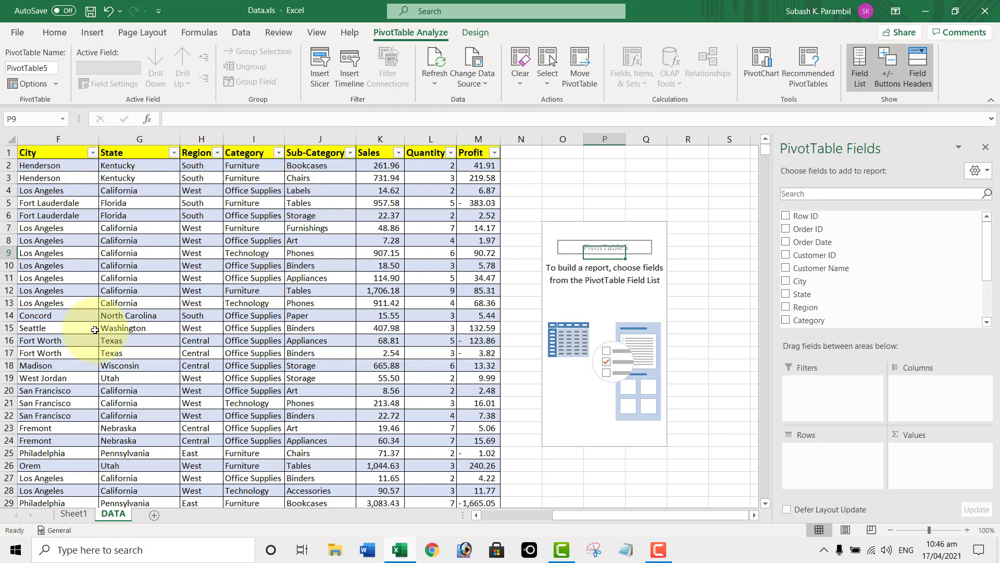
pyautogui.hscroll(-3, 41, 202)
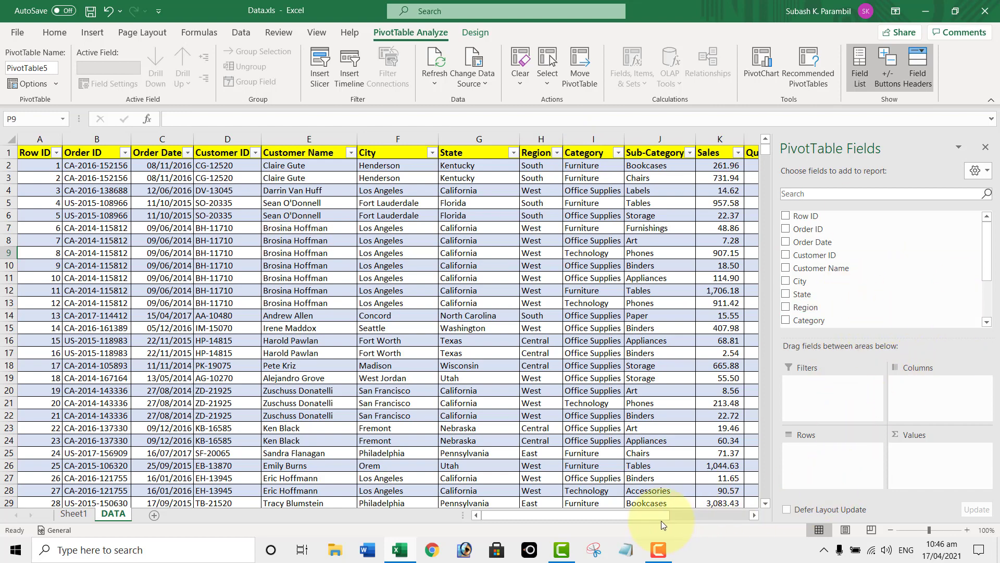
# Add the Region field to the rows of the empty pivot table beside the order table
pyautogui.moveTo(674, 517); pyautogui.dragTo(745, 516)
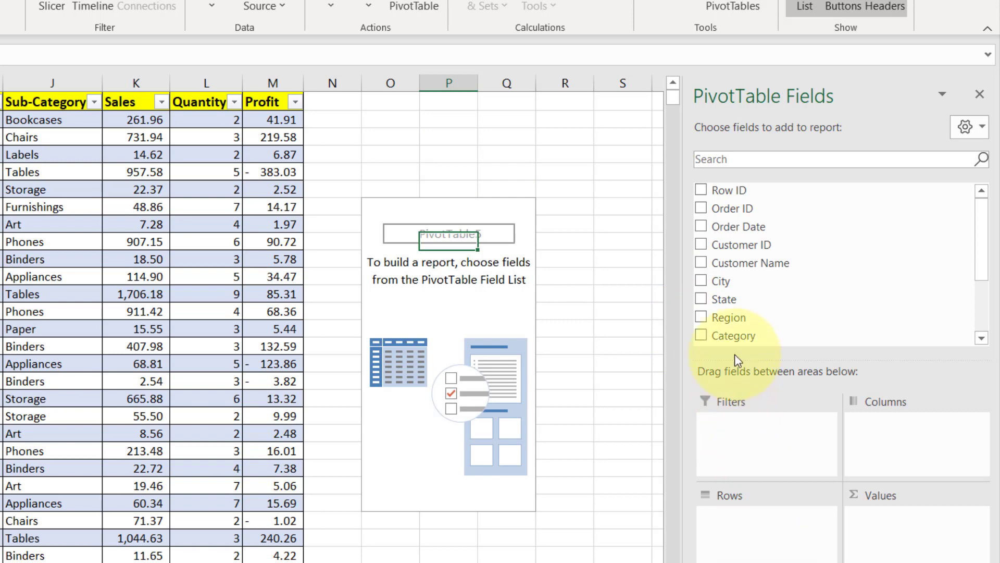
pyautogui.moveTo(722, 319); pyautogui.dragTo(736, 520)
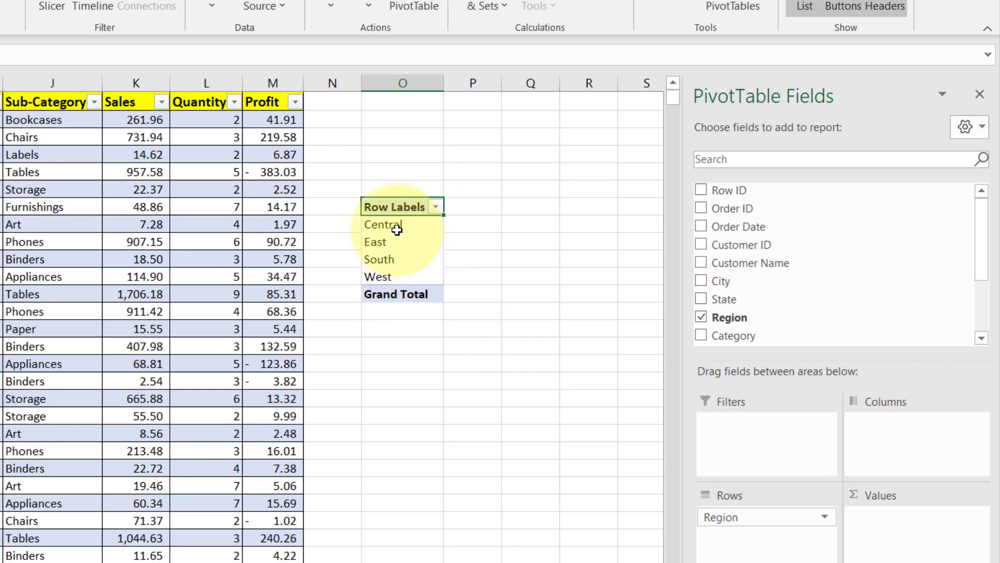
pyautogui.moveTo(541, 535); pyautogui.dragTo(454, 535)
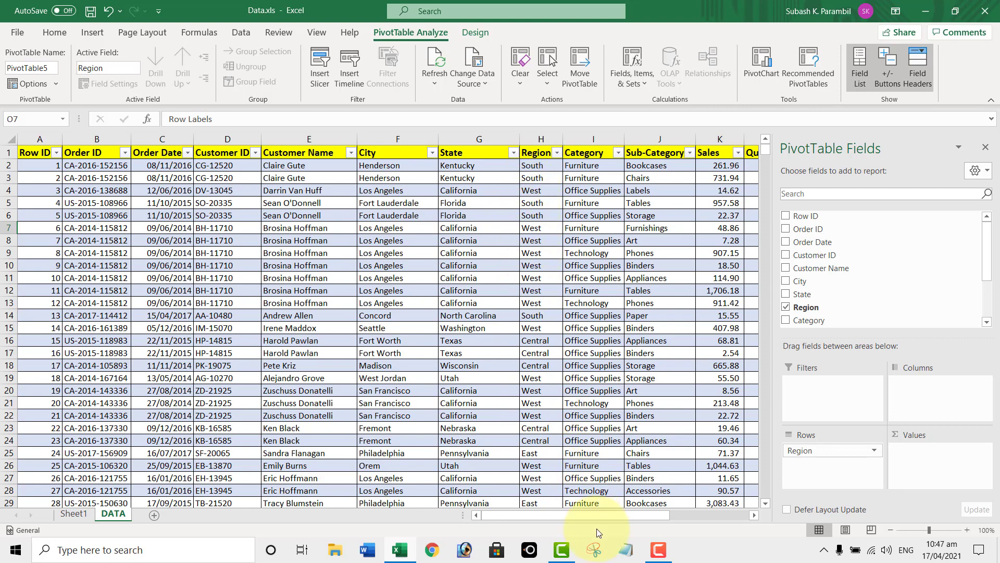
pyautogui.moveTo(600, 518); pyautogui.dragTo(692, 526)
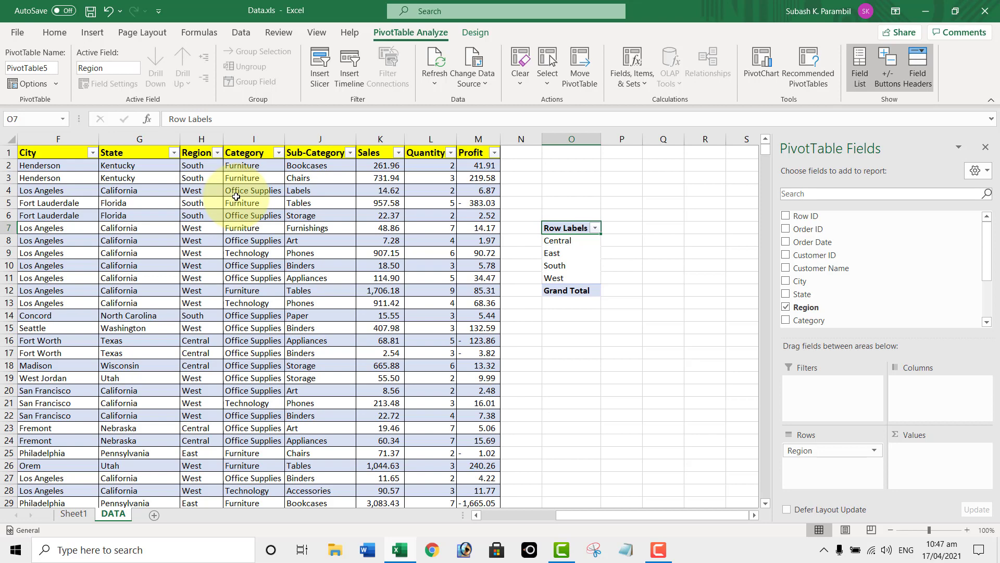
# Add the Sales field to the pivot table's values to sum sales by region
pyautogui.click(571, 242)
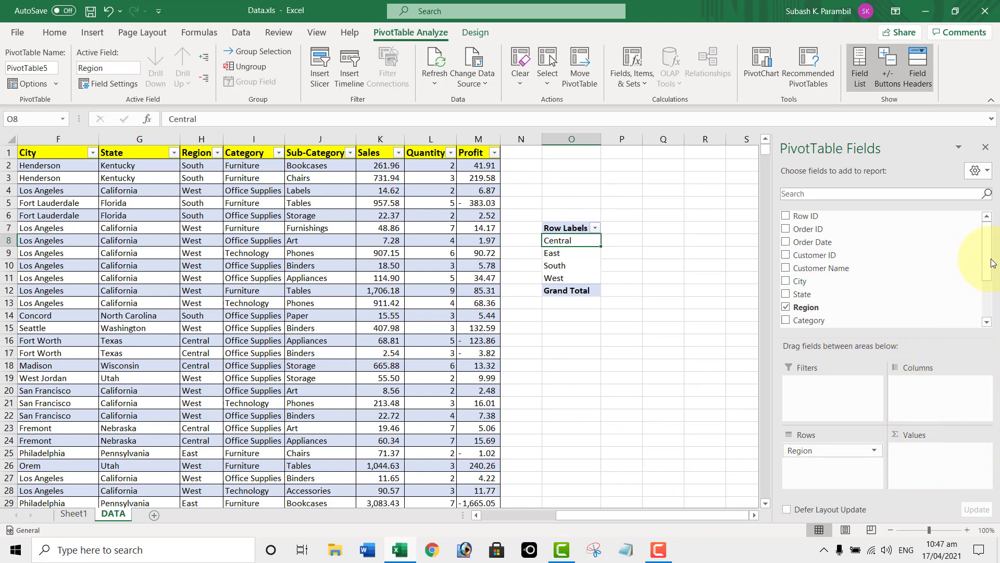
pyautogui.scroll(-3, 983, 269)
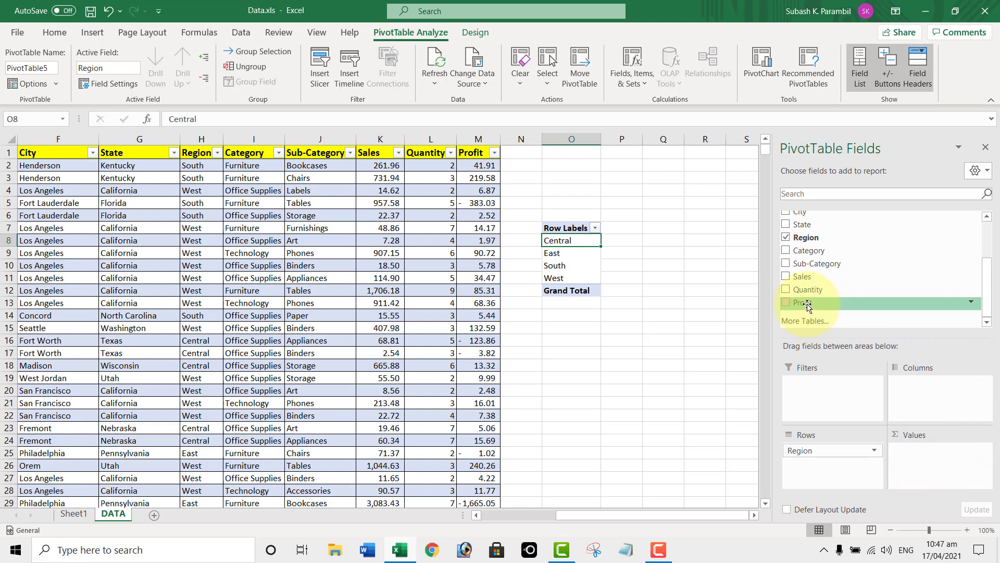
pyautogui.moveTo(800, 282); pyautogui.dragTo(918, 453)
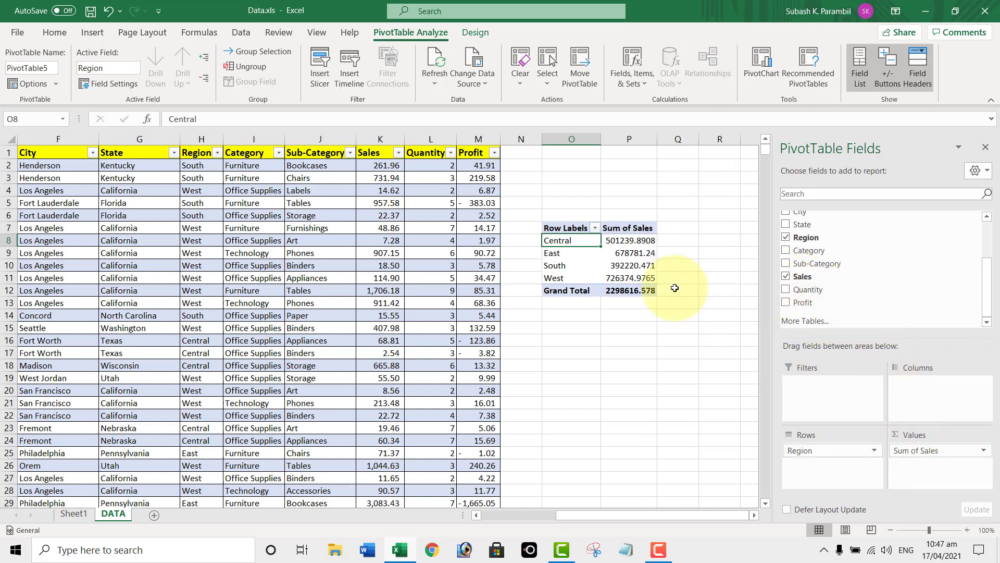
pyautogui.moveTo(623, 244)
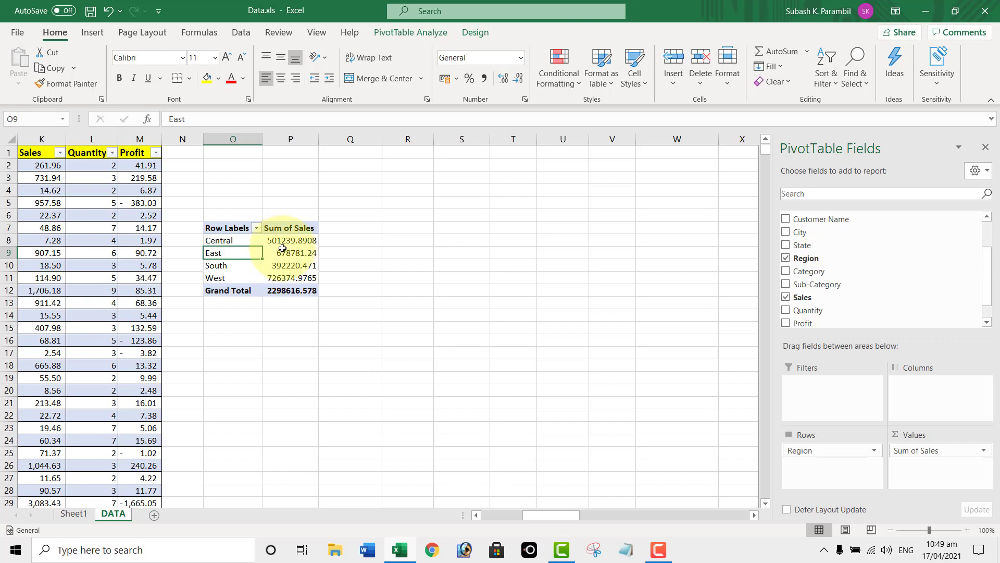
# Alternate between selecting cells outside and inside the pivot table to toggle its field list, ending on South's sales value
pyautogui.click(290, 253)
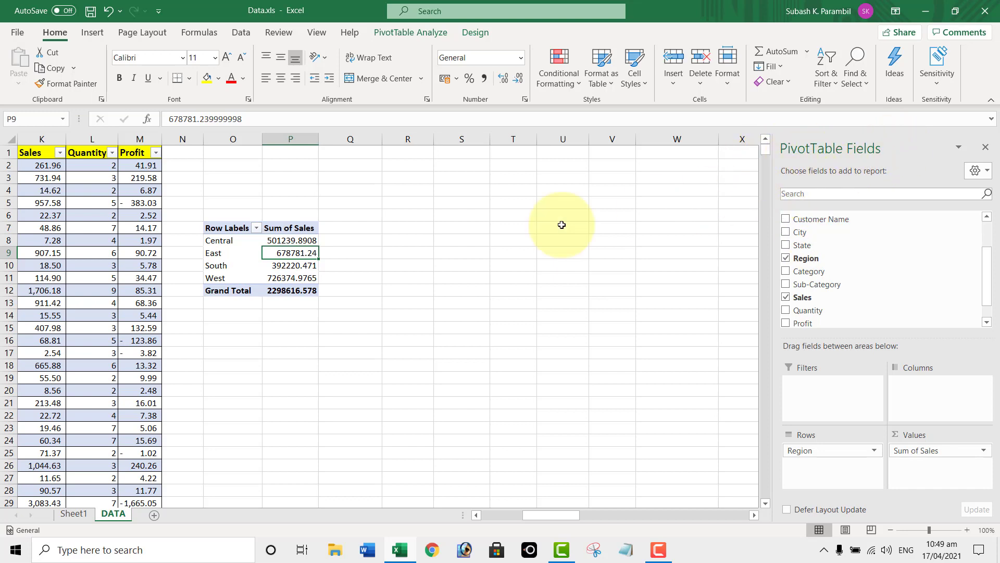
pyautogui.click(515, 302)
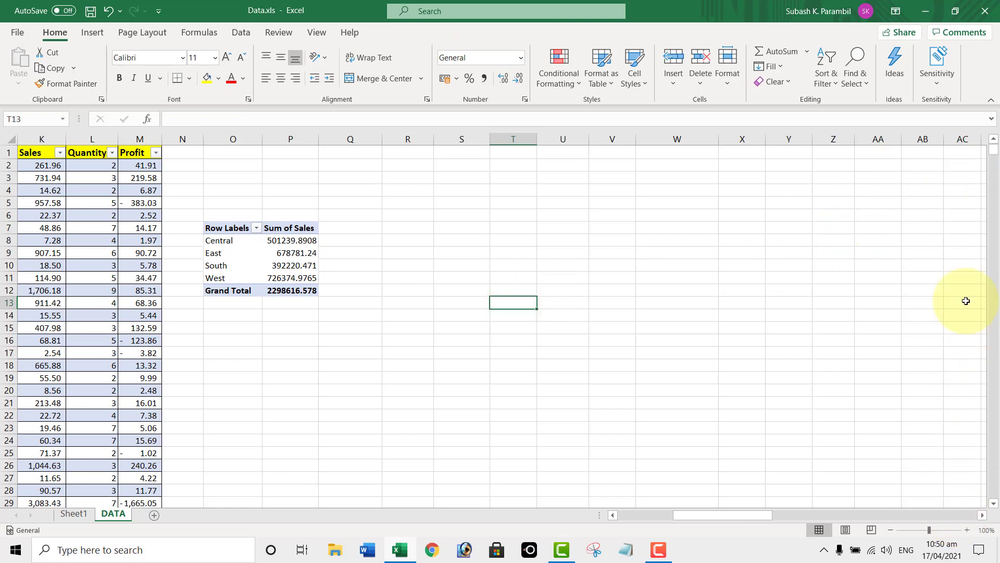
pyautogui.click(232, 256)
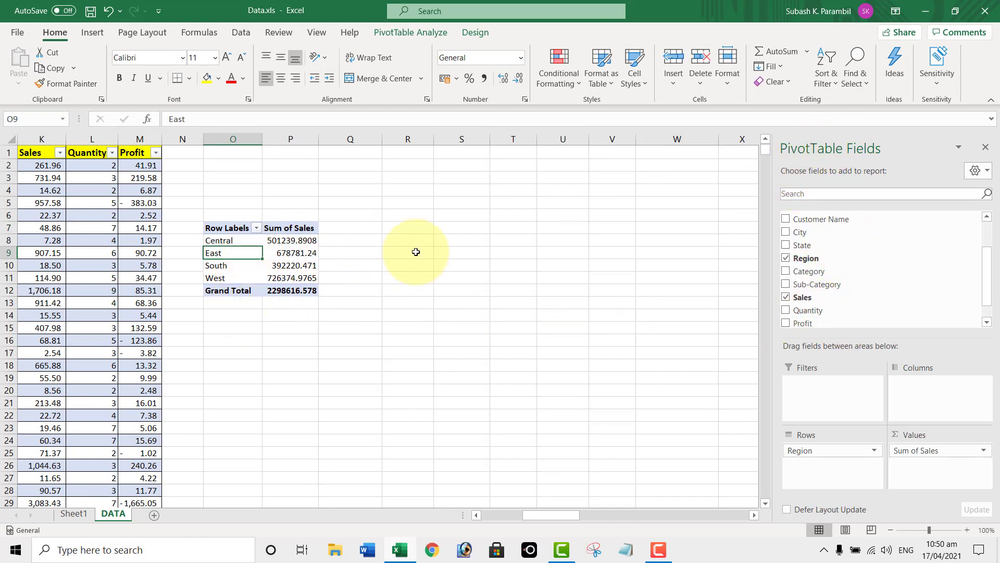
pyautogui.click(454, 227)
pyautogui.click(507, 303)
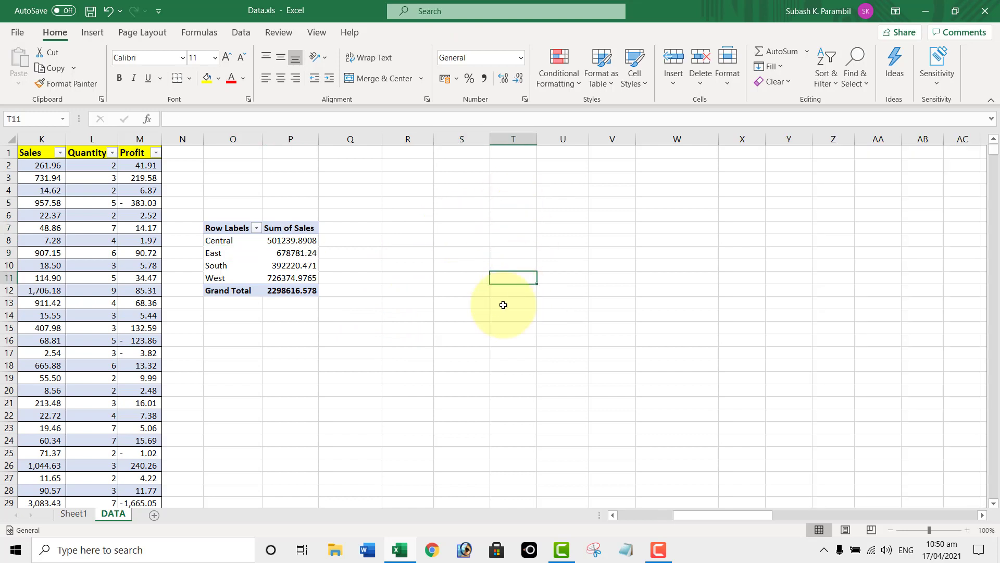
pyautogui.click(265, 264)
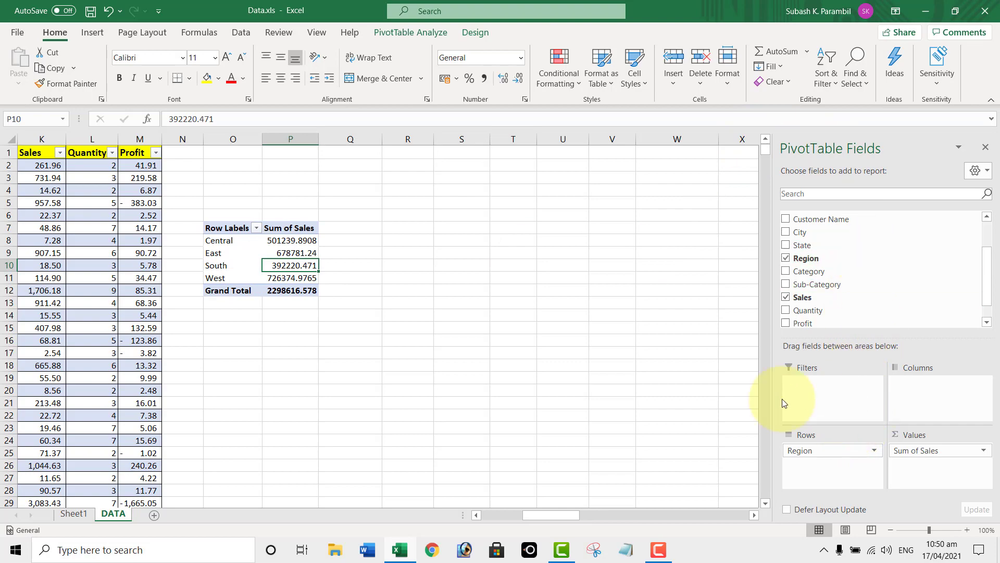
# Hide the pivot table's field list and select East's sales value in the report
pyautogui.rightClick(288, 268)
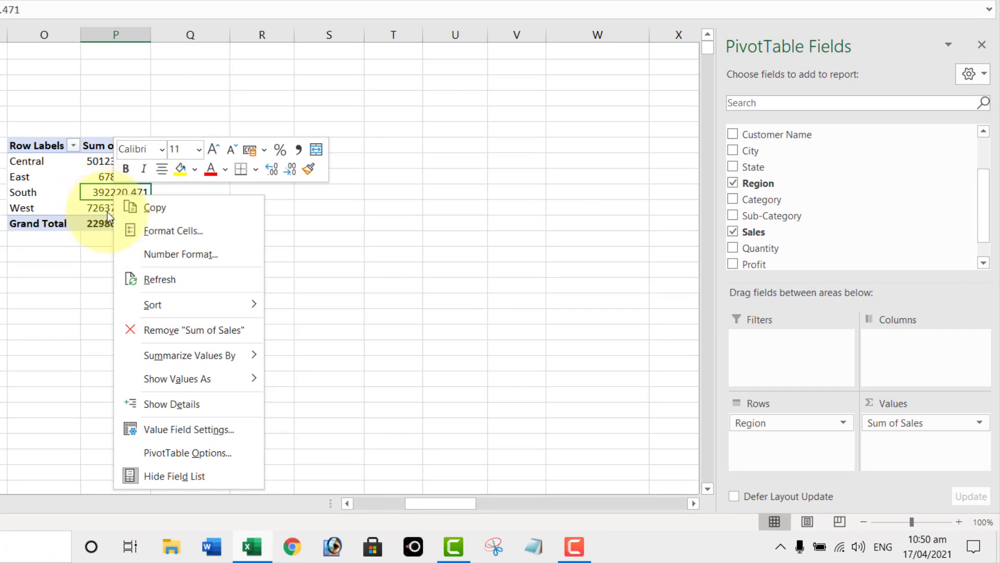
pyautogui.click(182, 476)
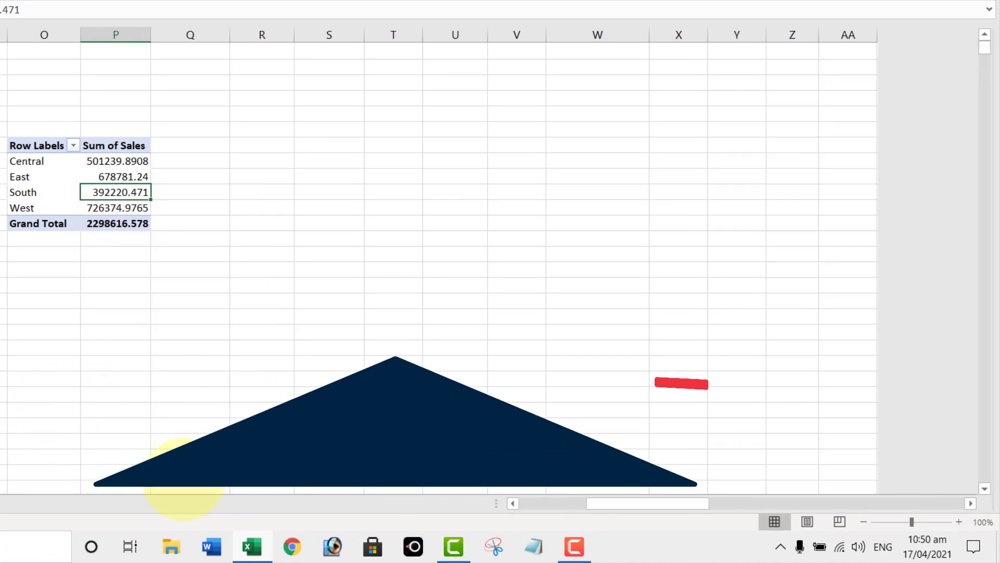
pyautogui.click(56, 171)
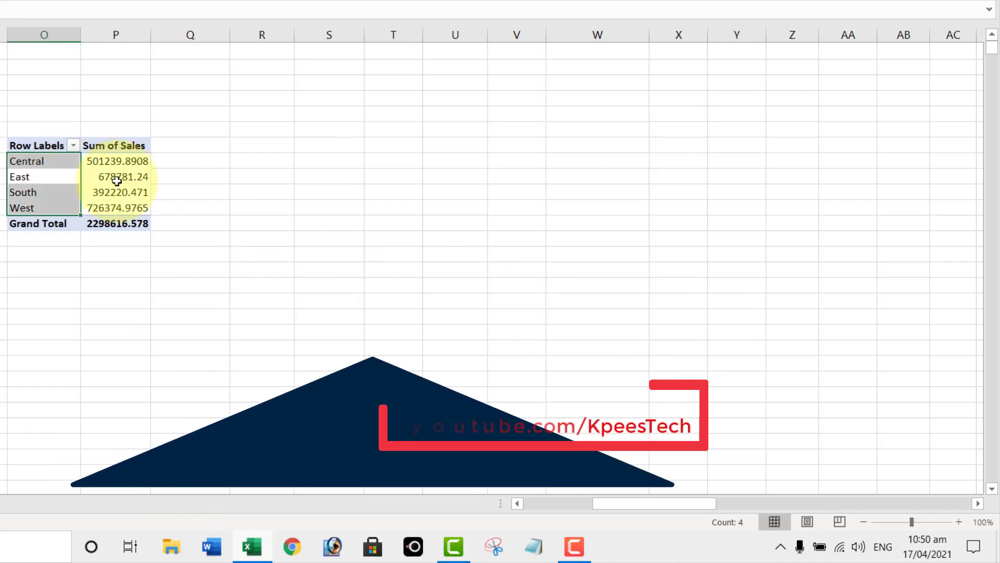
pyautogui.click(117, 180)
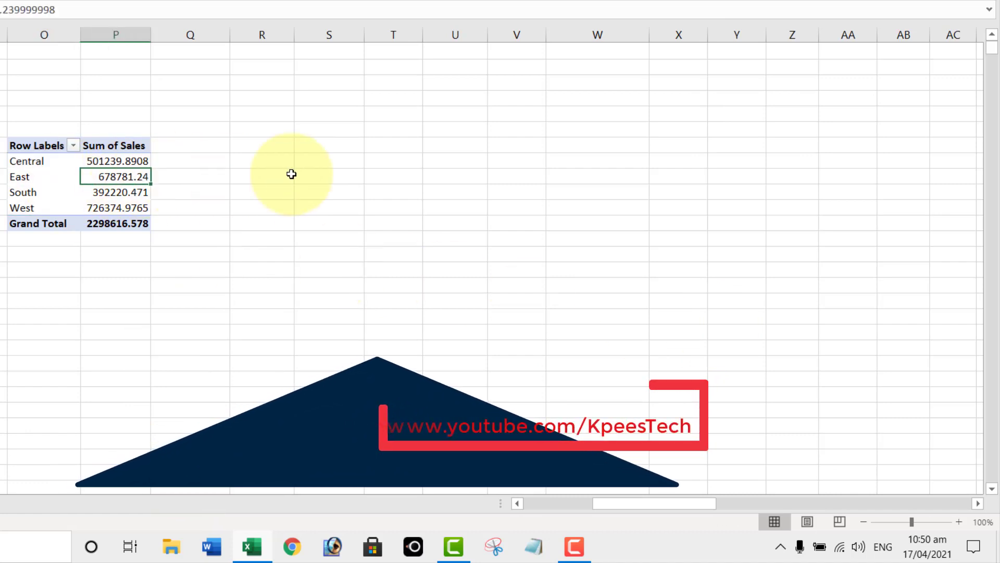
# Show the pivot table's field list again from the East row label
pyautogui.rightClick(117, 179)
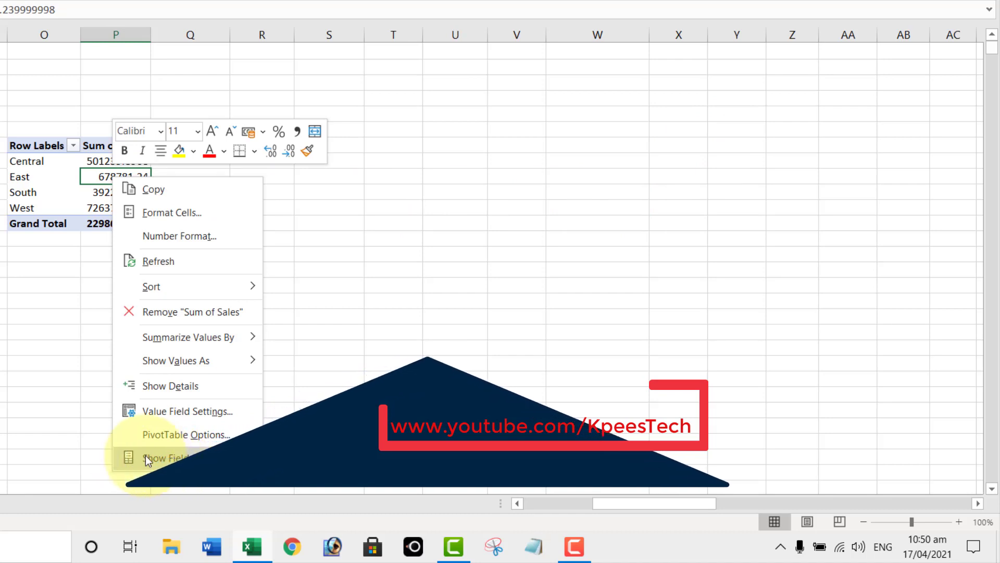
pyautogui.press('Escape')
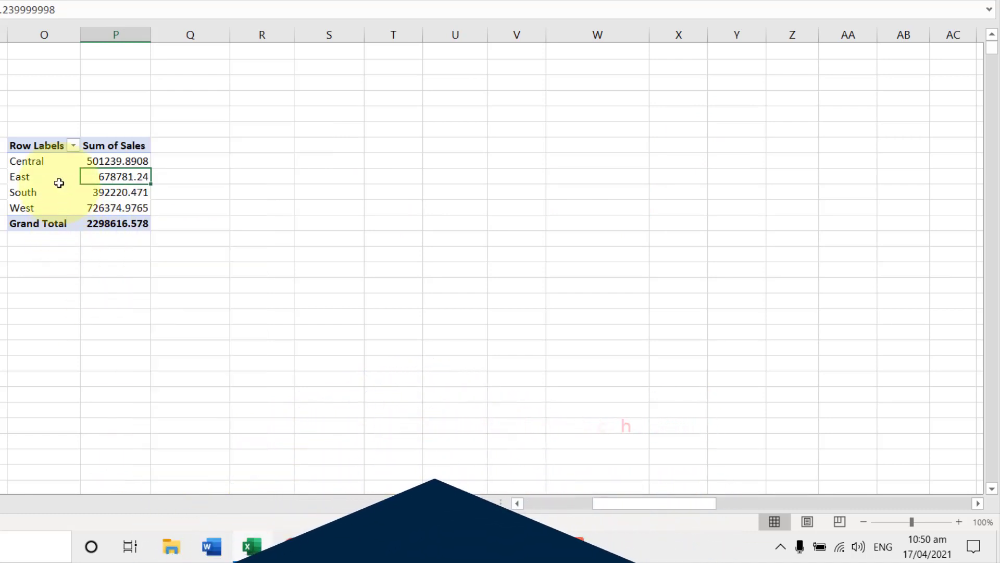
pyautogui.rightClick(60, 180)
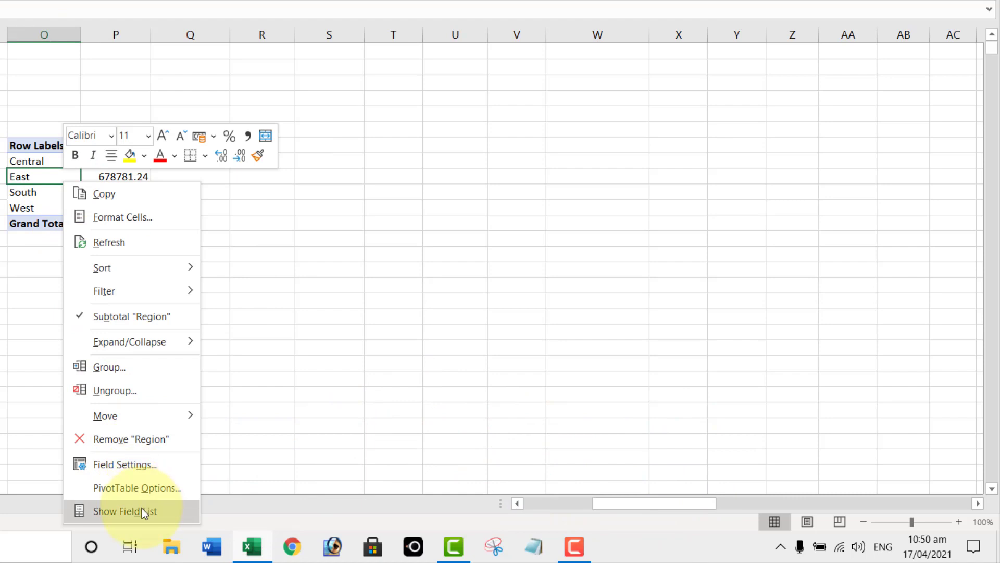
pyautogui.click(125, 511)
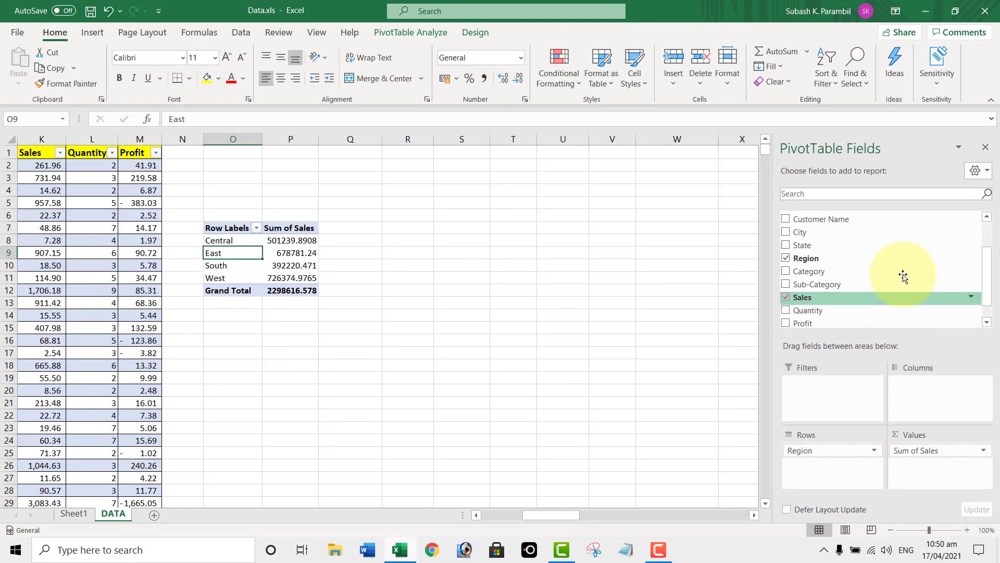
# Add Category to the pivot table's columns and select its region rows and category headings through Technology
pyautogui.click(291, 240)
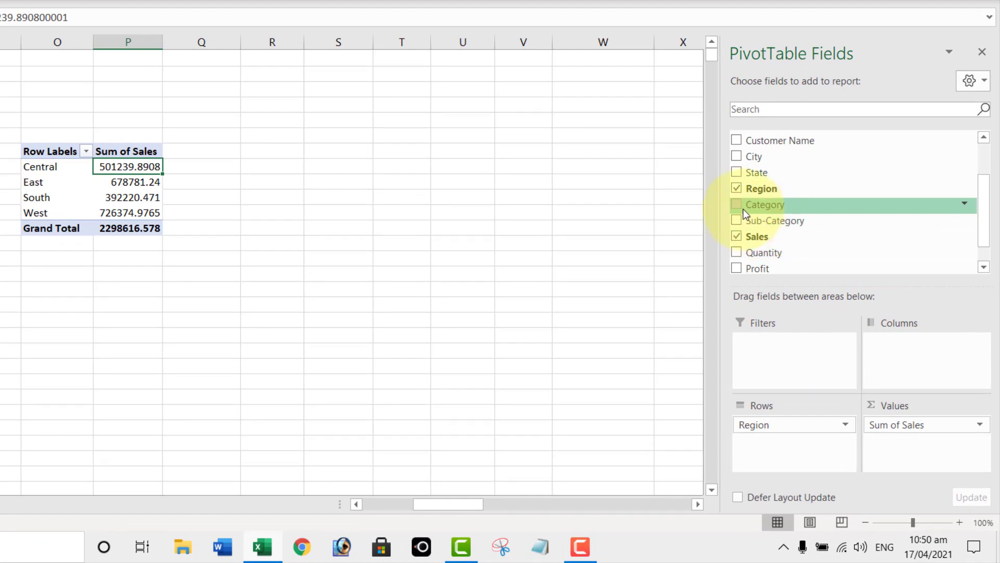
pyautogui.moveTo(745, 211); pyautogui.dragTo(909, 339)
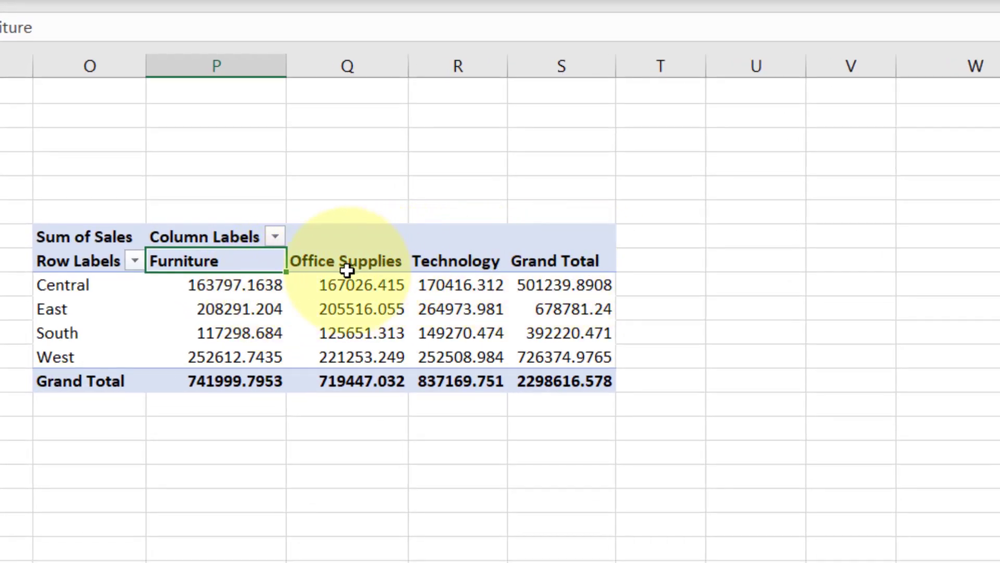
pyautogui.click(347, 270)
pyautogui.click(457, 264)
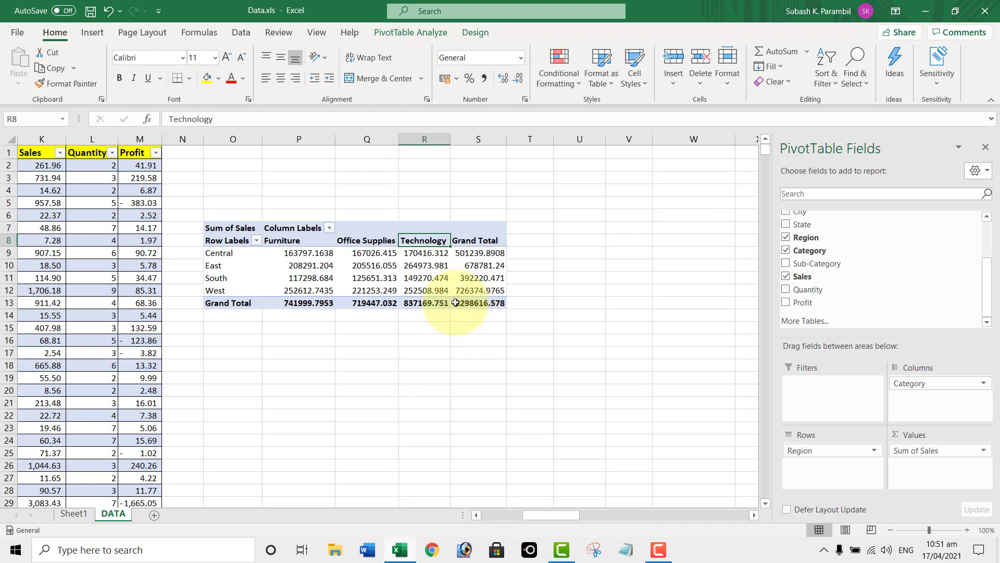
pyautogui.click(223, 254)
pyautogui.click(222, 290)
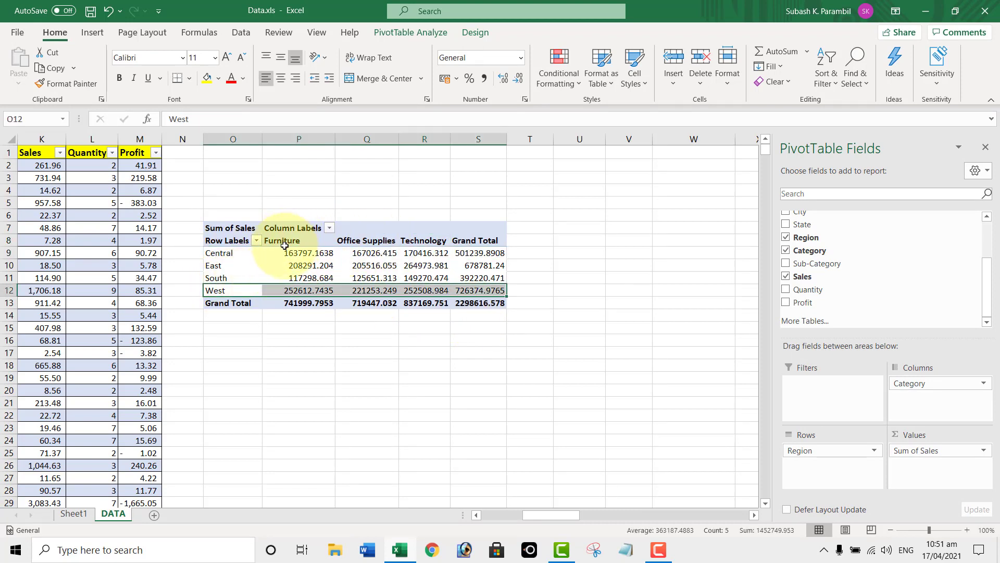
pyautogui.click(308, 241)
pyautogui.click(378, 242)
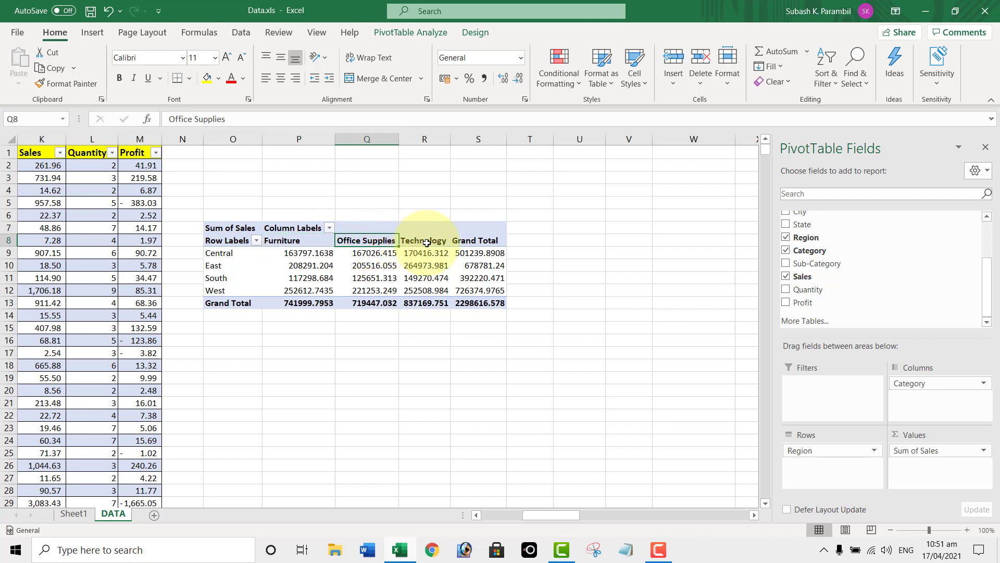
pyautogui.click(426, 243)
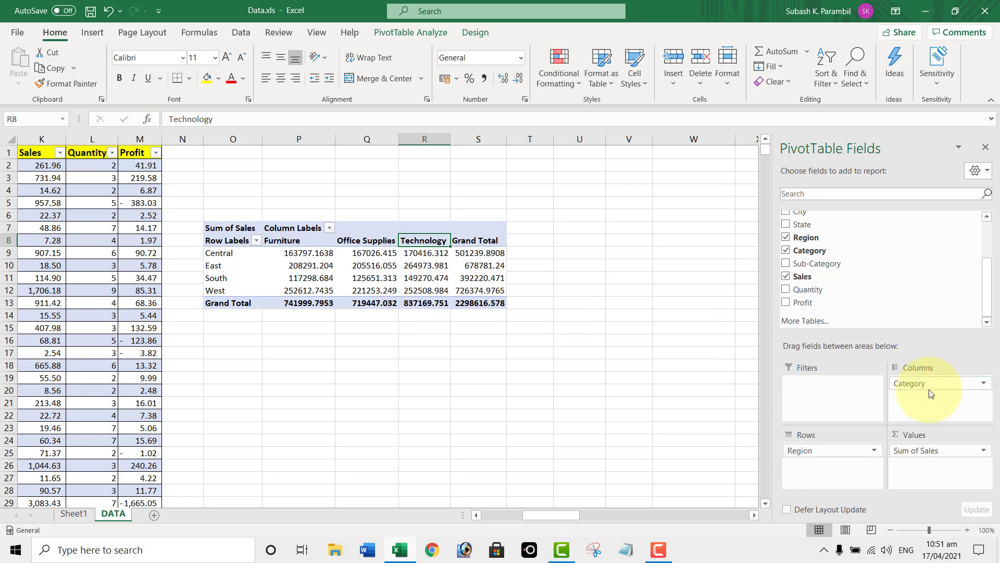
# Move Category from the pivot table's columns to its rows, placed above Region
pyautogui.moveTo(926, 387); pyautogui.dragTo(833, 454)
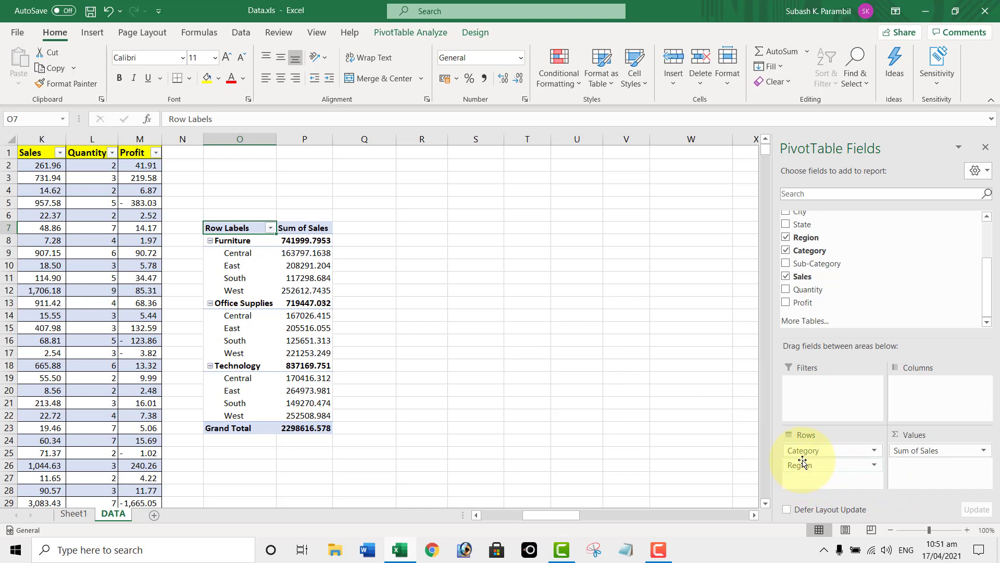
pyautogui.moveTo(803, 456); pyautogui.dragTo(829, 447)
pyautogui.moveTo(919, 401); pyautogui.dragTo(829, 451)
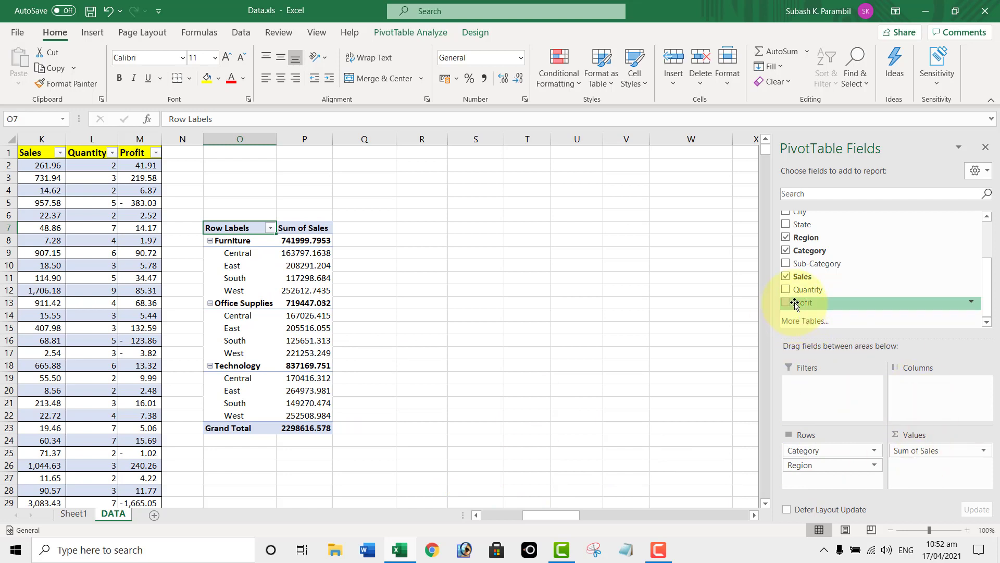
# Add the Profit field to the pivot table's values and select the Sum of Profit heading
pyautogui.moveTo(796, 303); pyautogui.dragTo(932, 470)
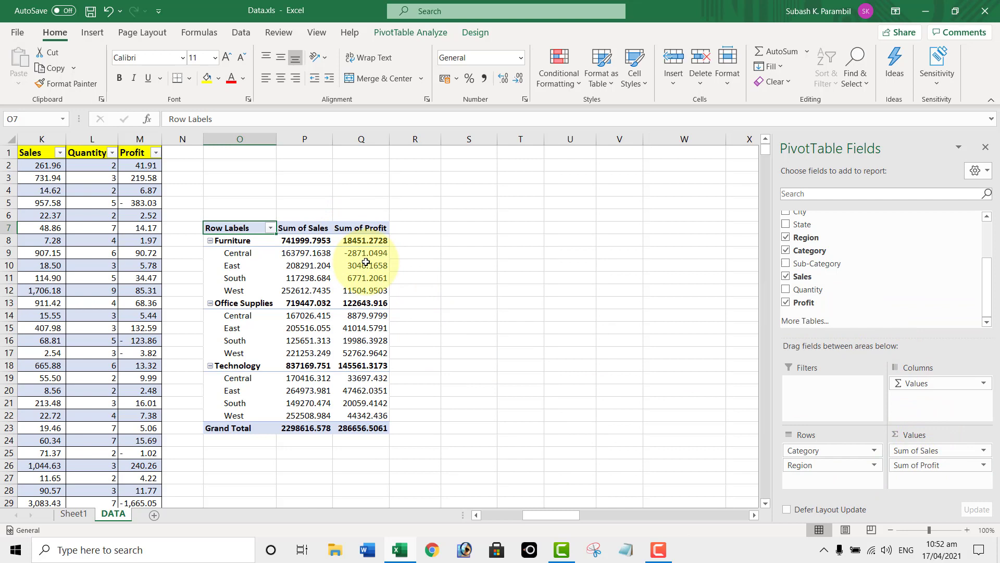
pyautogui.click(365, 228)
pyautogui.moveTo(333, 227)
pyautogui.mouseDown()
pyautogui.moveTo(303, 228)
pyautogui.moveTo(349, 226)
pyautogui.mouseUp()
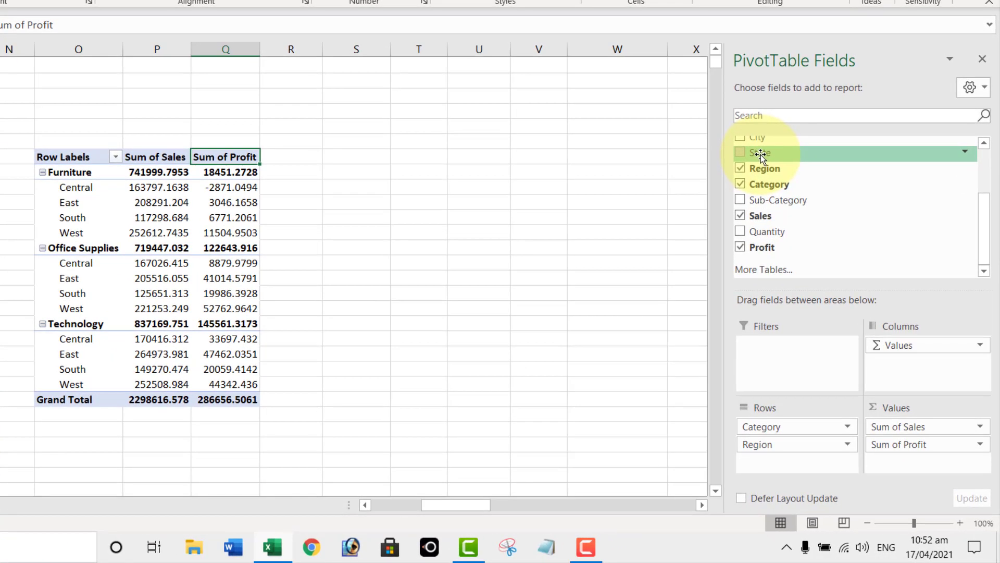
# Add the State field to the pivot table's filters and select its State label above the table
pyautogui.moveTo(760, 156); pyautogui.dragTo(774, 346)
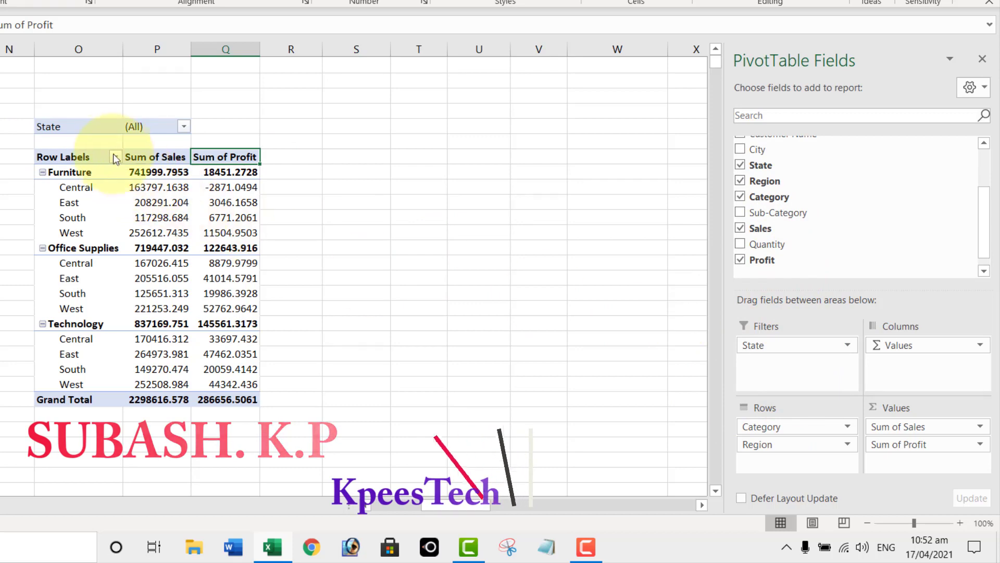
pyautogui.click(55, 126)
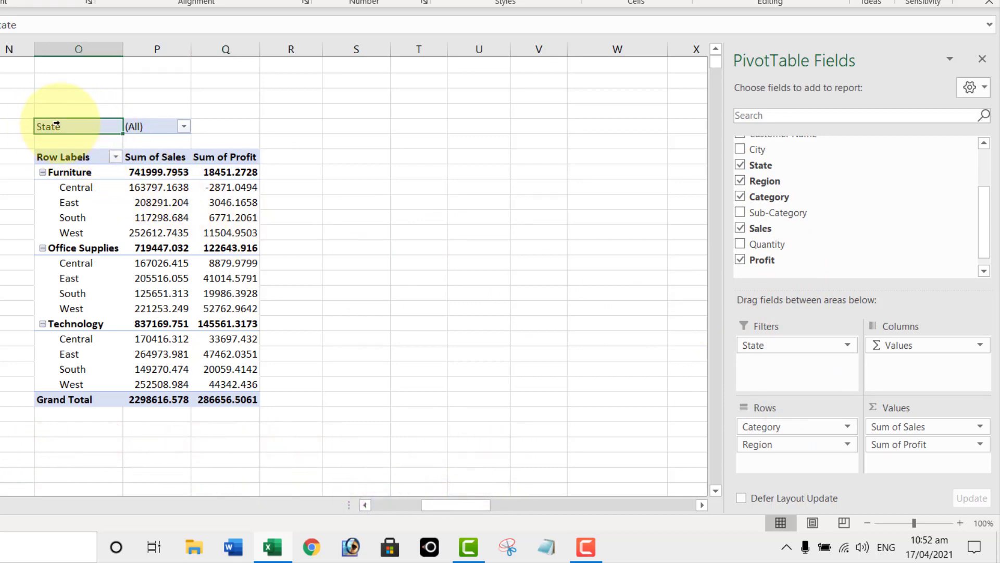
# Filter the pivot table to show only the state Maryland
pyautogui.click(184, 127)
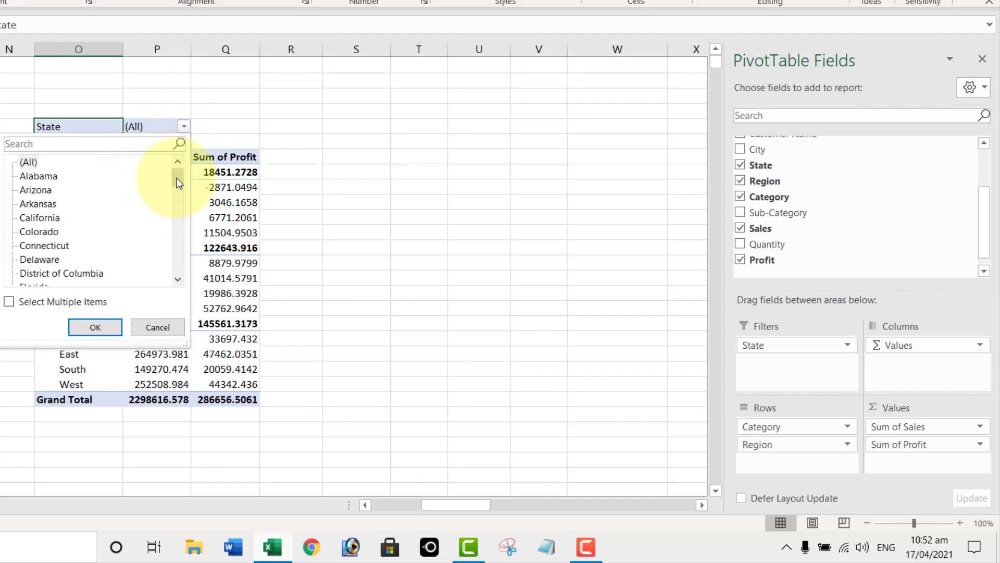
pyautogui.moveTo(179, 182); pyautogui.dragTo(177, 207)
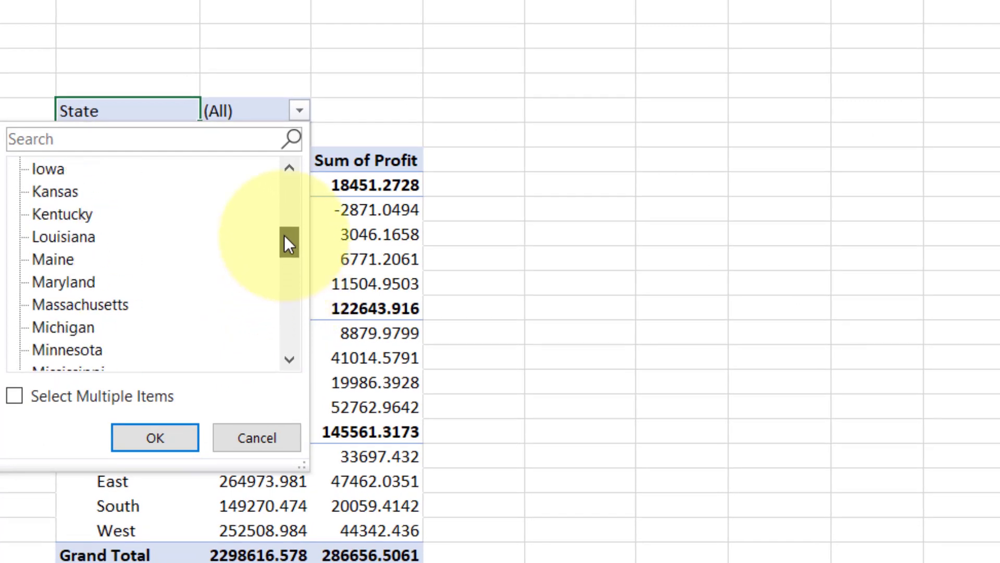
pyautogui.moveTo(285, 235); pyautogui.dragTo(283, 215)
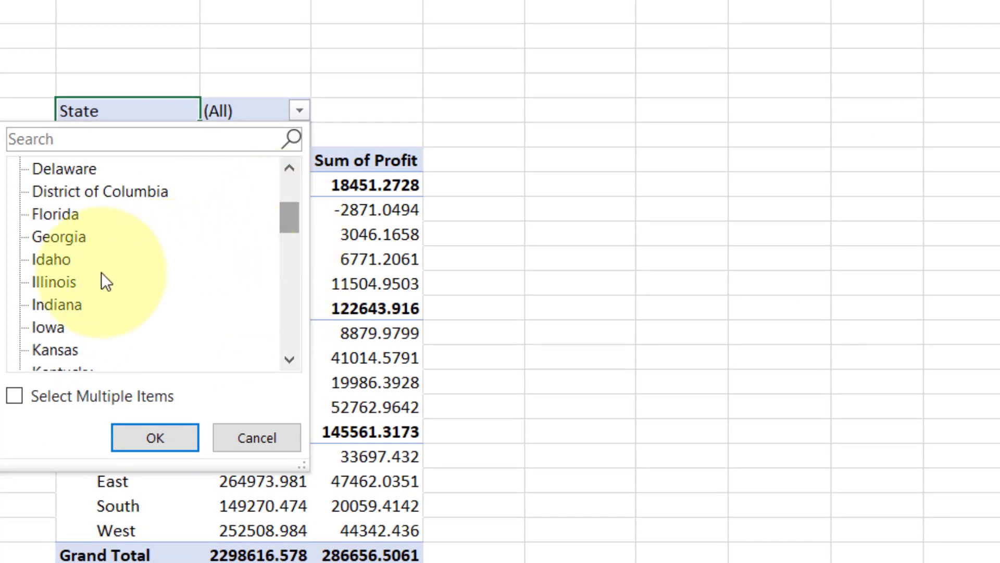
pyautogui.scroll(-1, 120, 260)
pyautogui.scroll(-1, 130, 263)
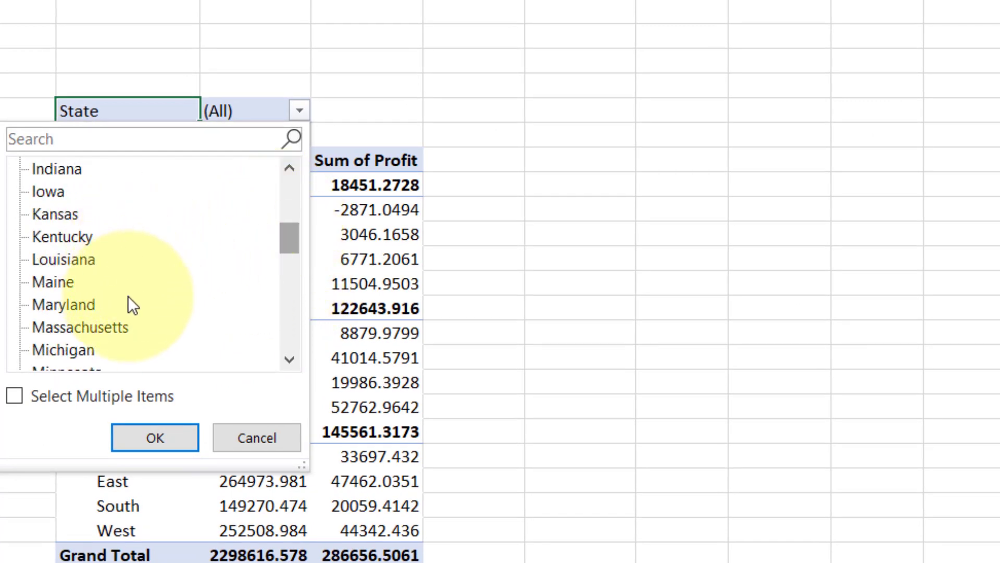
pyautogui.click(74, 306)
pyautogui.click(160, 444)
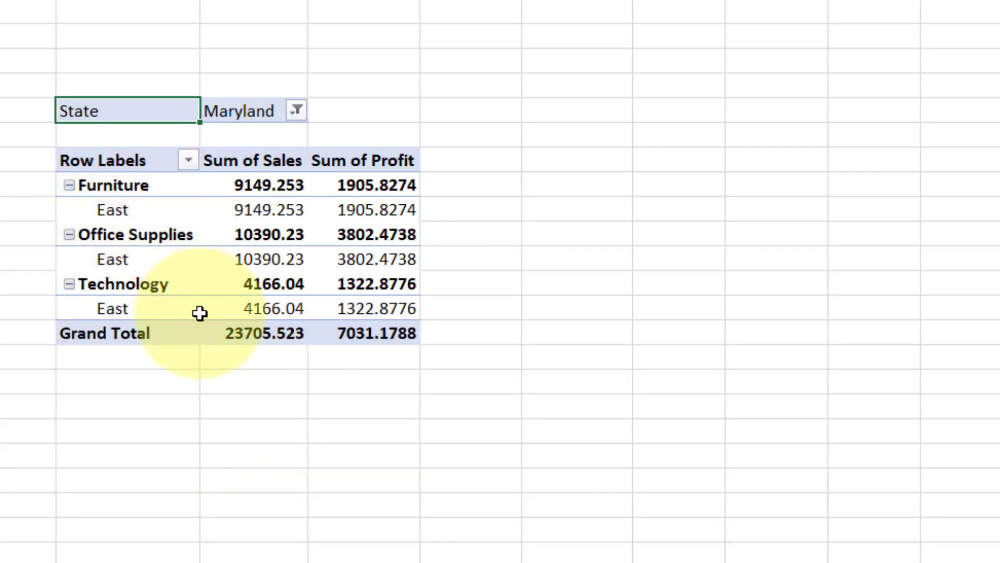
# Switch the pivot table's State filter to Kansas
pyautogui.click(297, 111)
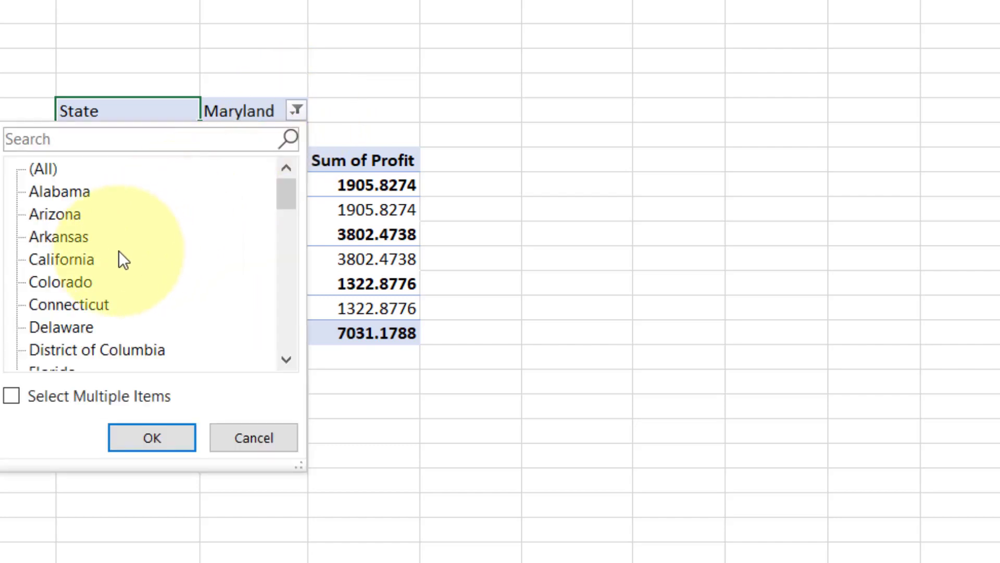
pyautogui.scroll(-3, 135, 250)
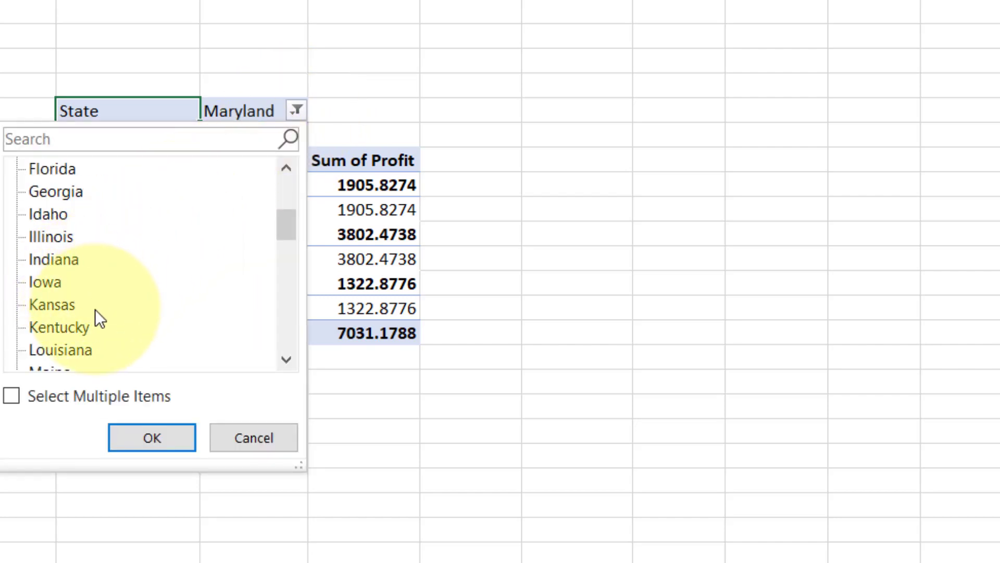
pyautogui.click(71, 308)
pyautogui.click(155, 436)
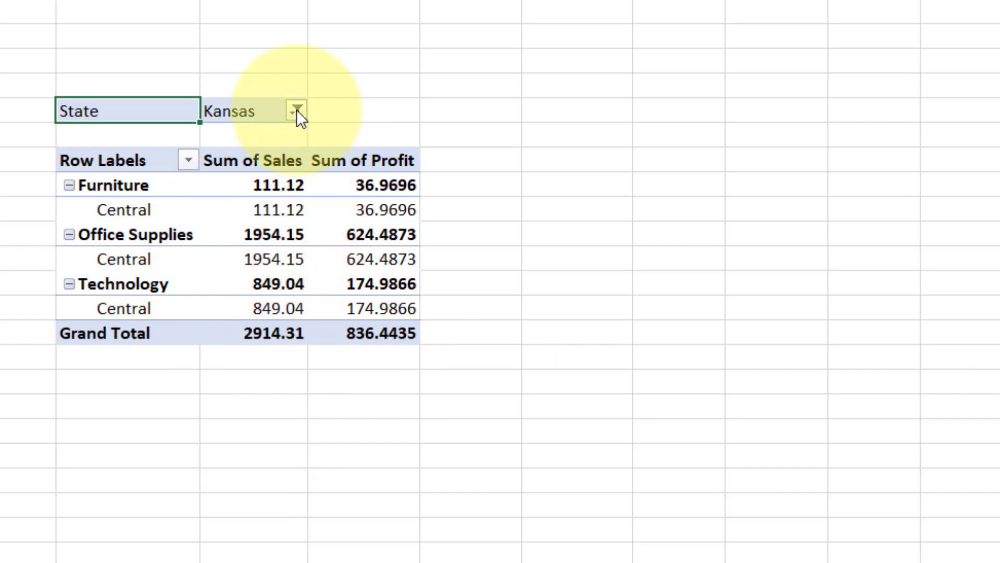
# Reset the State filter to (All) so the pivot table covers every state
pyautogui.click(296, 111)
pyautogui.scroll(-6, 88, 282)
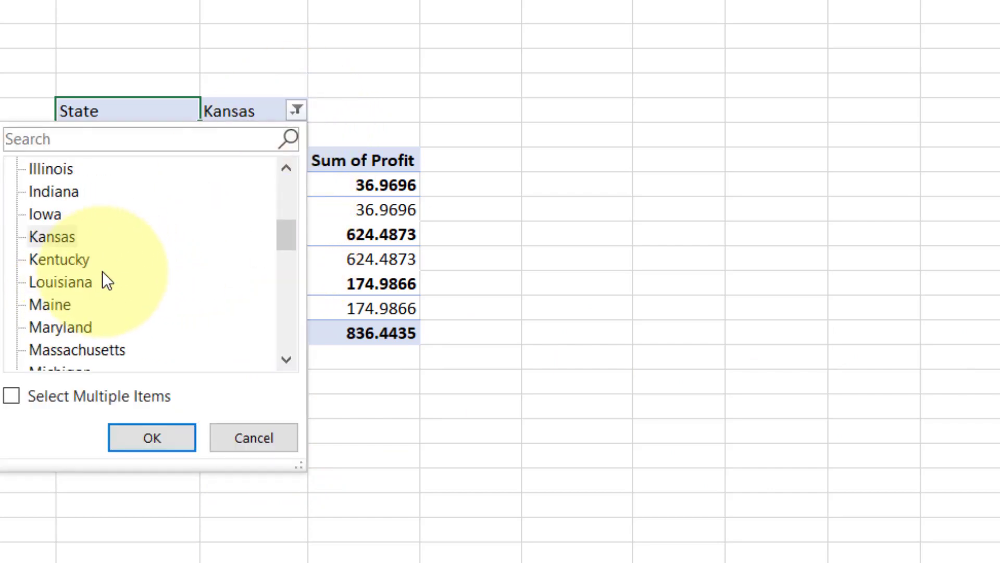
pyautogui.scroll(6, 281, 189)
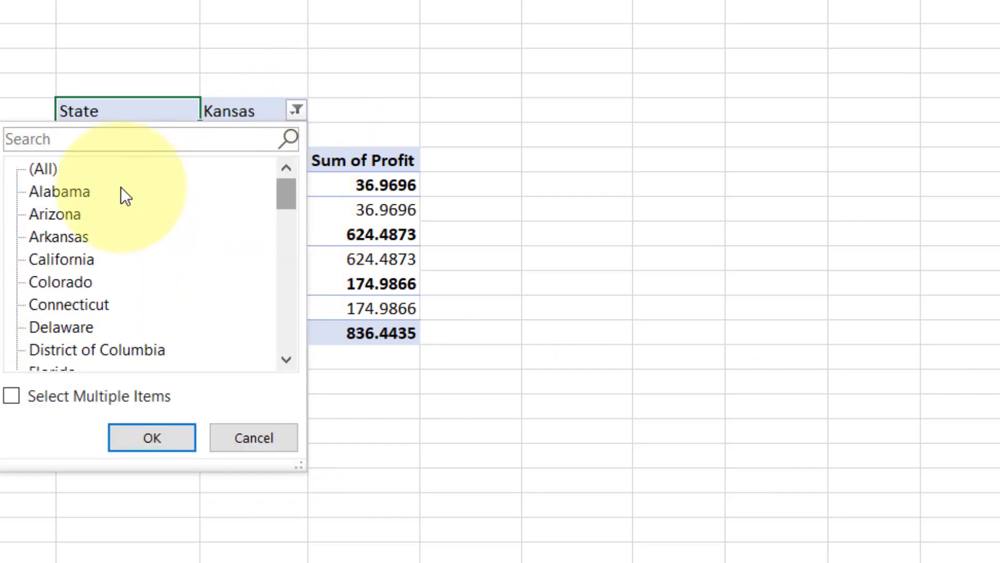
pyautogui.click(46, 168)
pyautogui.click(159, 437)
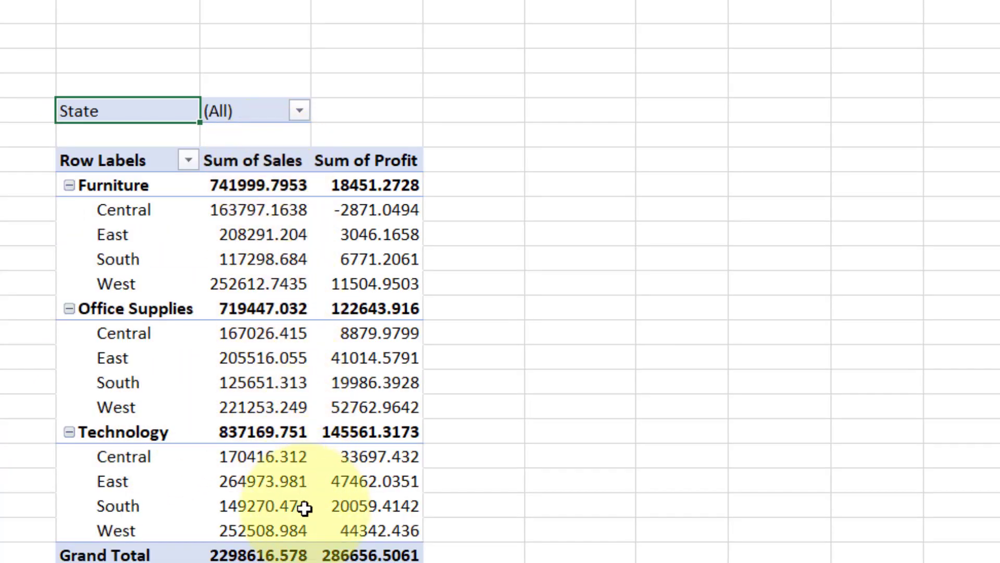
# Set the pivot table's State filter to Colorado and select the empty cell above the filter value
pyautogui.click(299, 110)
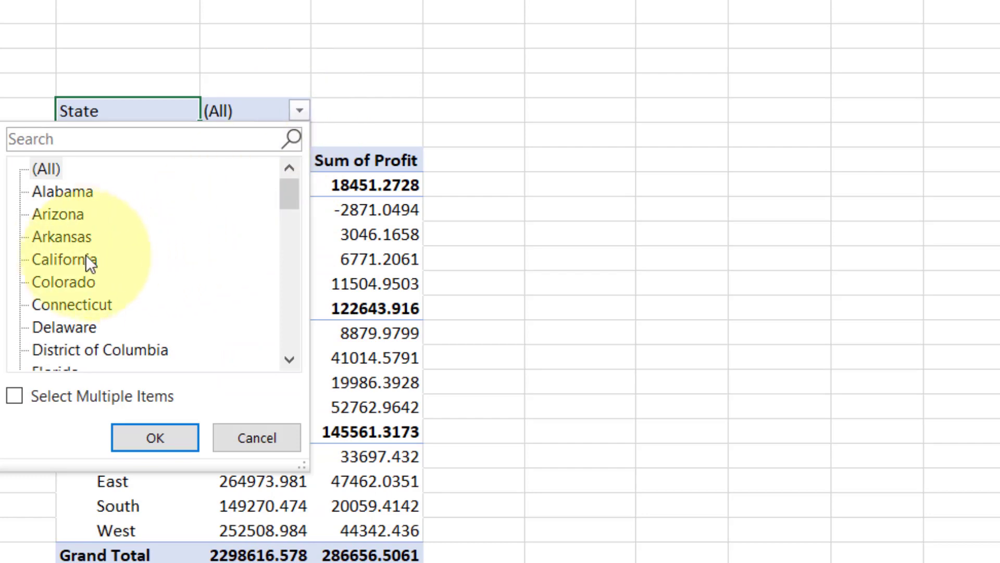
pyautogui.click(77, 241)
pyautogui.click(67, 282)
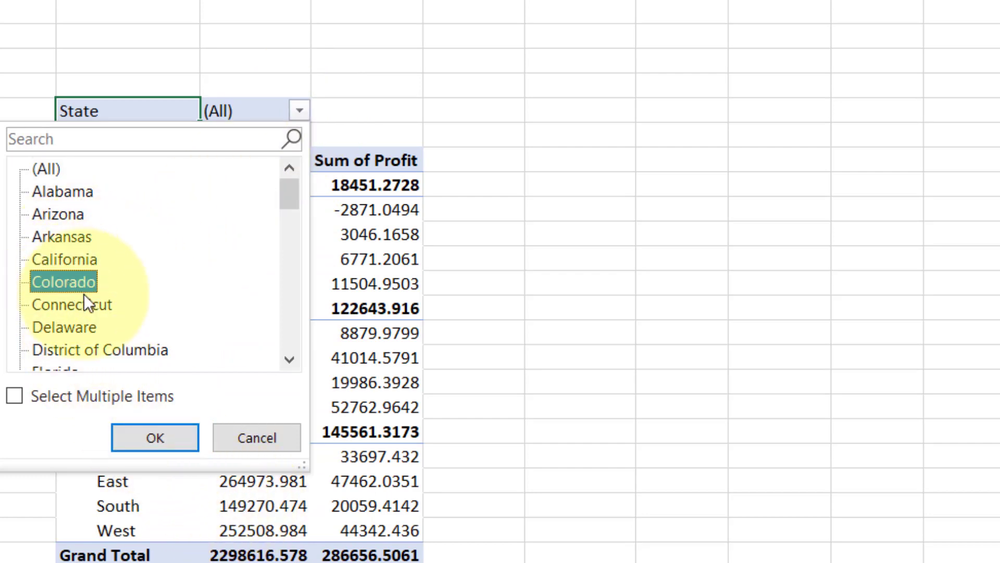
pyautogui.click(146, 437)
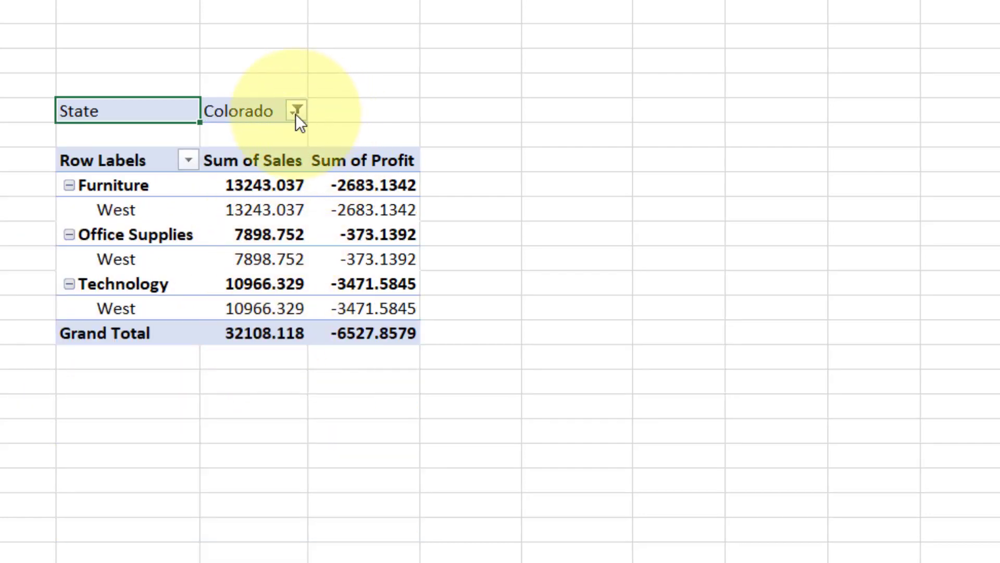
pyautogui.click(297, 78)
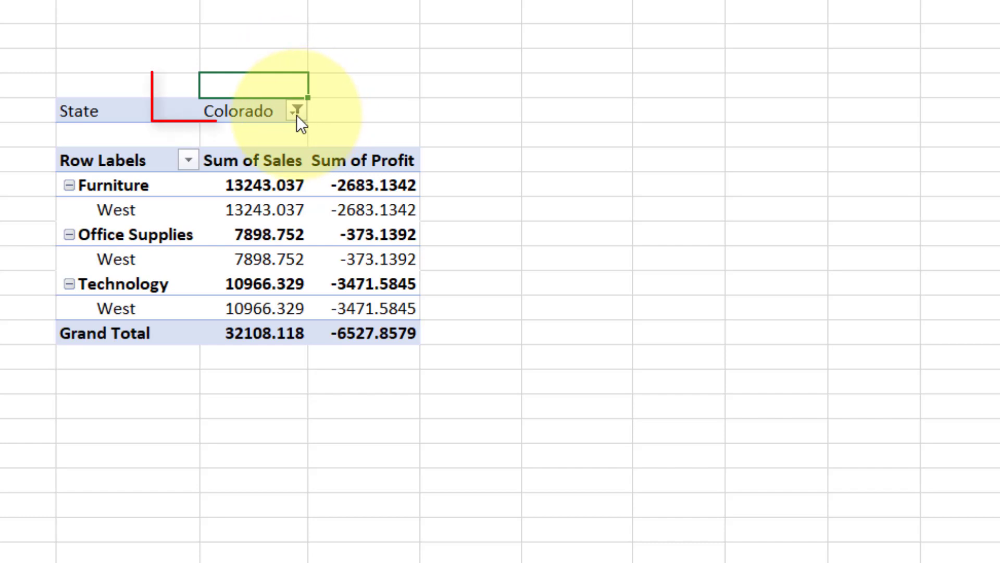
# Return the State filter from Colorado to (All)
pyautogui.click(296, 111)
pyautogui.click(64, 237)
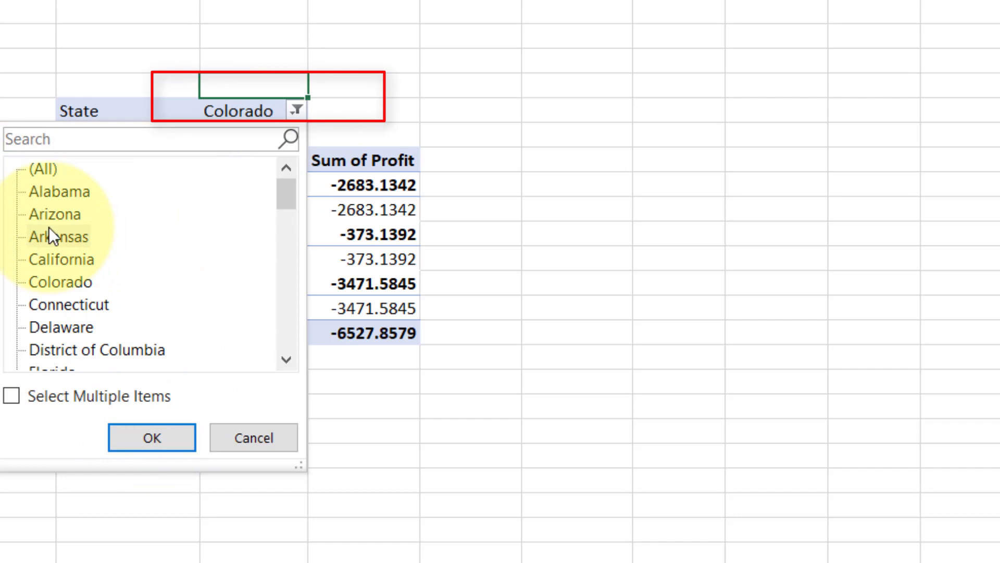
pyautogui.click(42, 169)
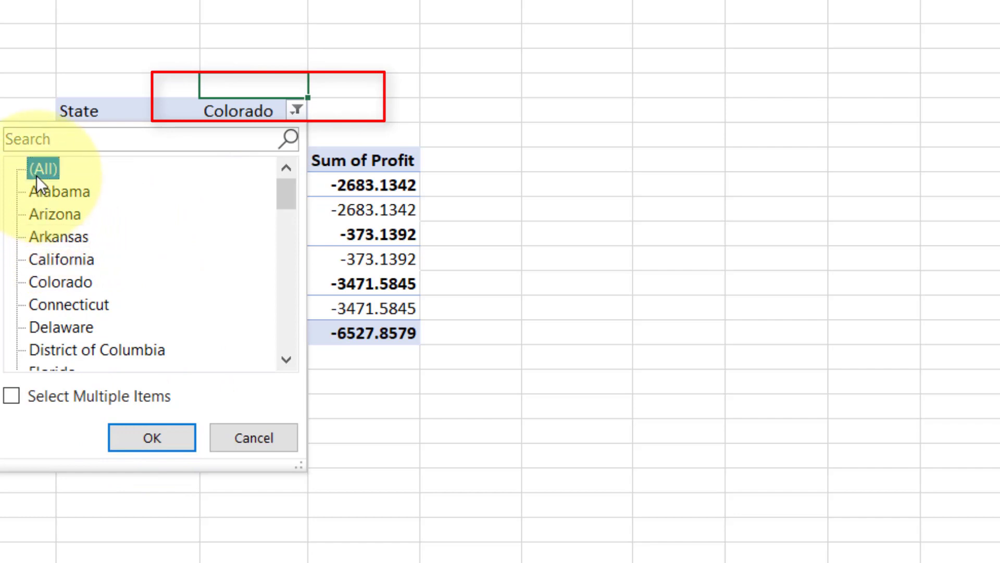
pyautogui.click(150, 438)
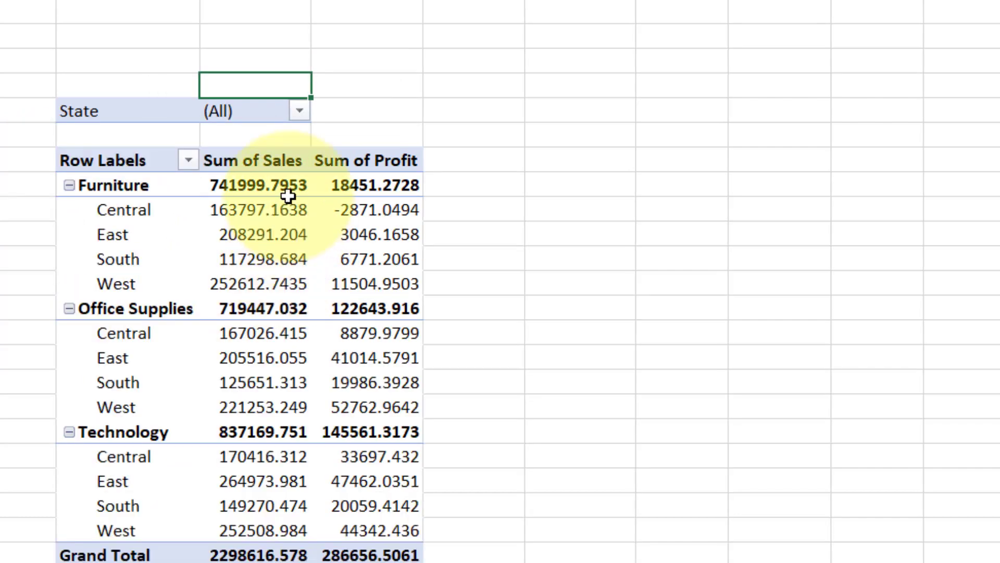
# Limit the pivot table to the state Delaware with the State filter
pyautogui.click(298, 111)
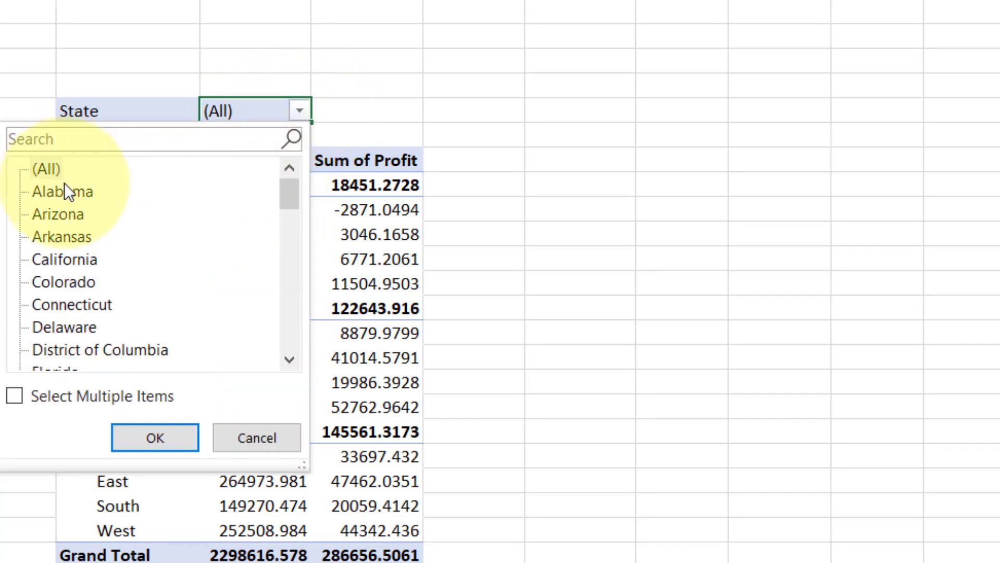
pyautogui.click(88, 331)
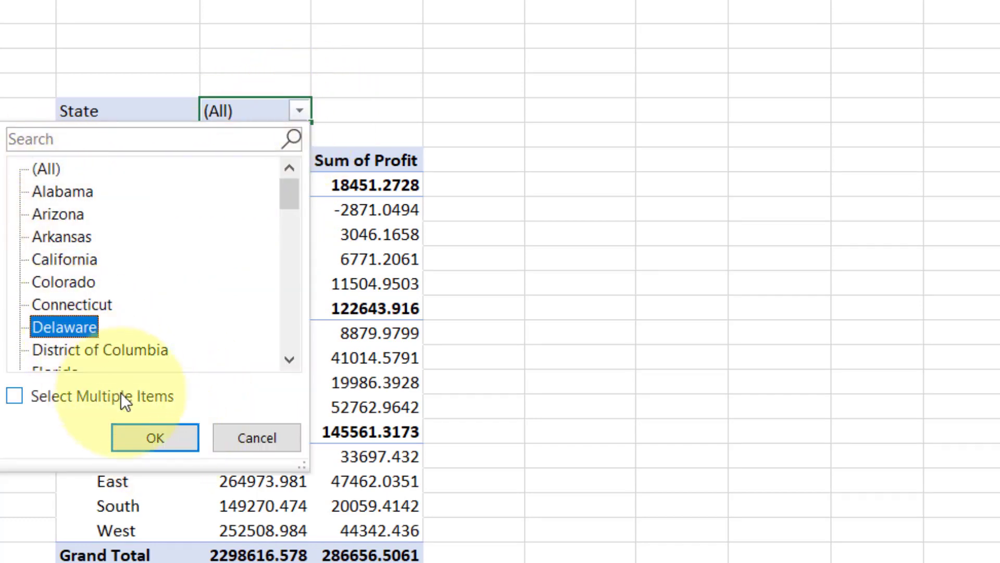
pyautogui.click(152, 438)
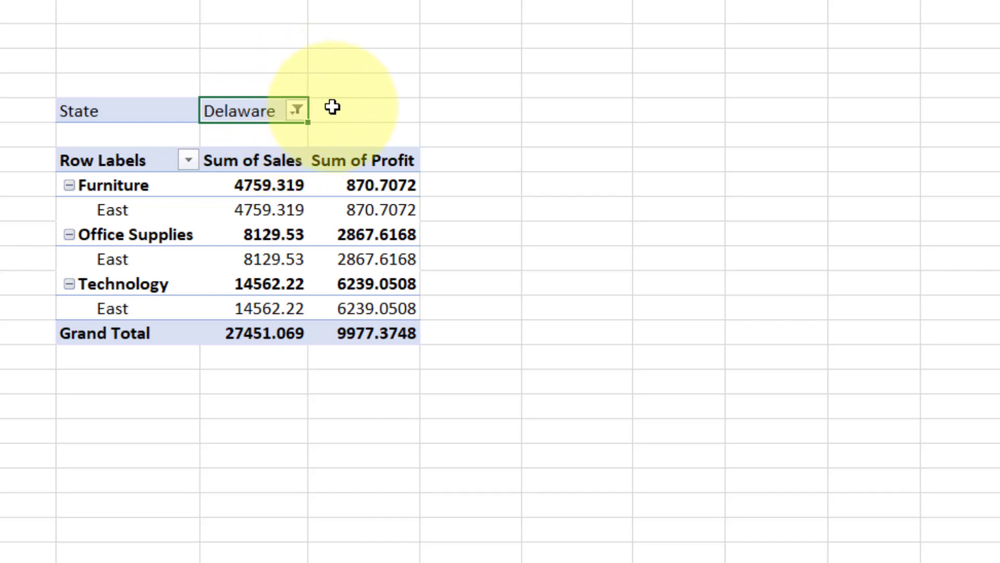
# Remove the Delaware restriction by setting the State filter back to (All)
pyautogui.click(296, 111)
pyautogui.click(44, 172)
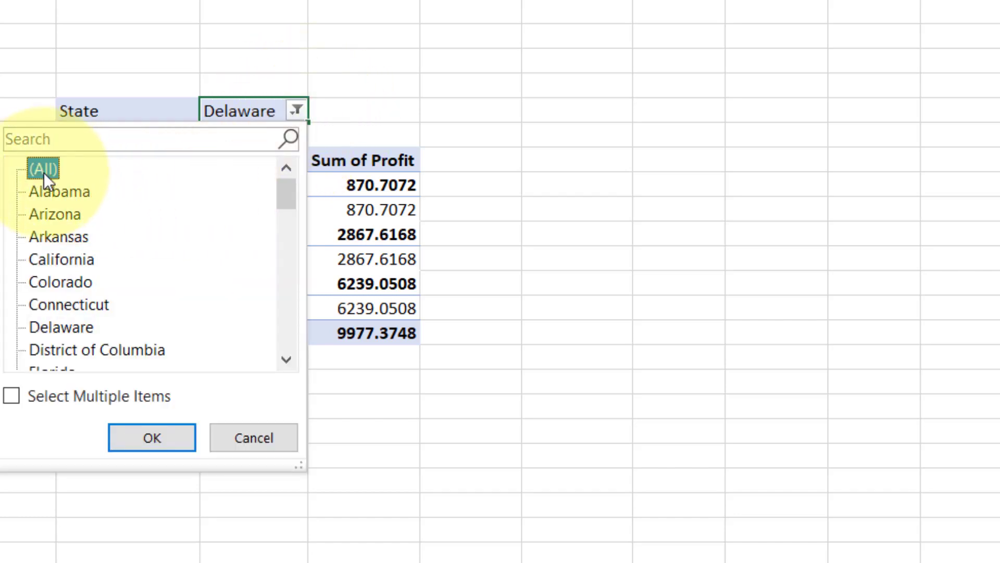
pyautogui.click(149, 434)
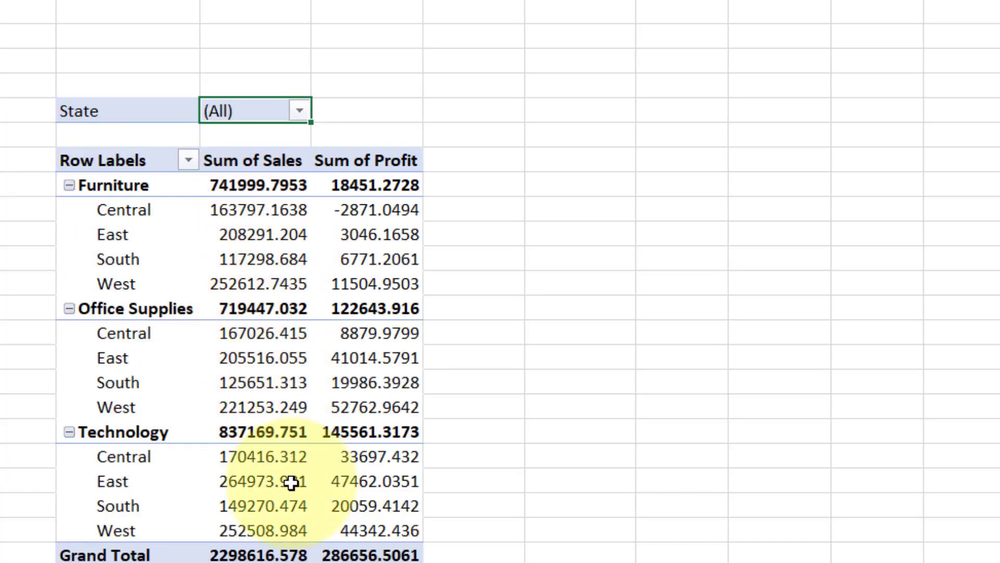
pyautogui.moveTo(290, 480)
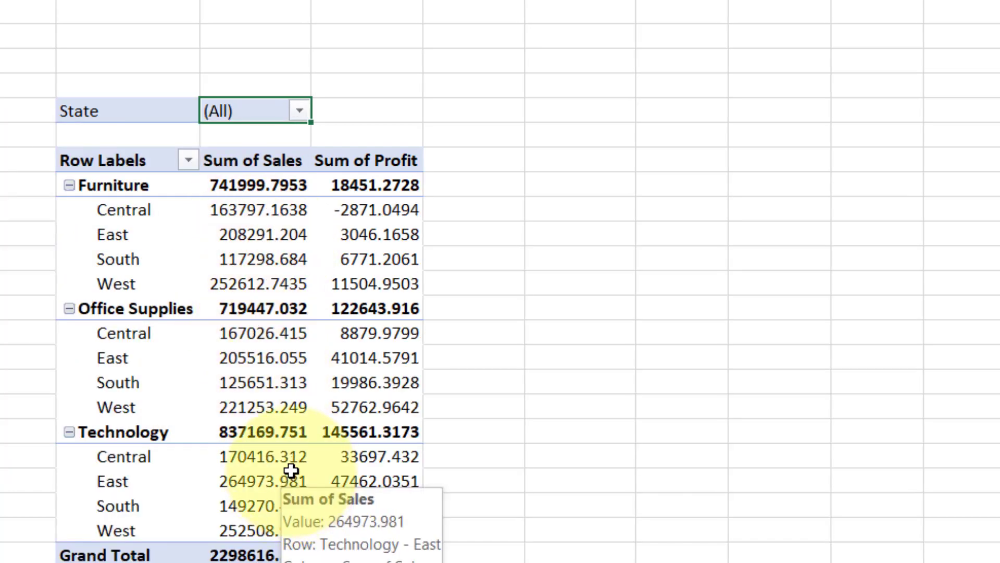